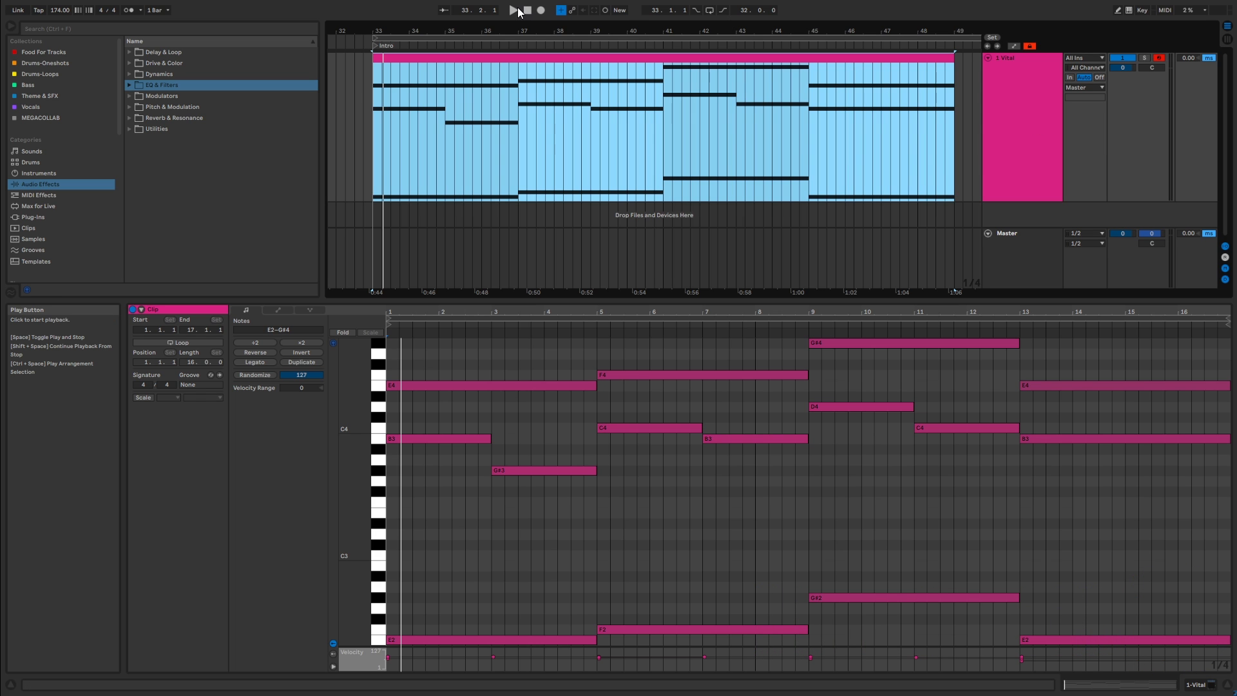
Play the chord clip from bar 33 and switch on oscillator 1 in the Vital synth
left_click(519, 12)
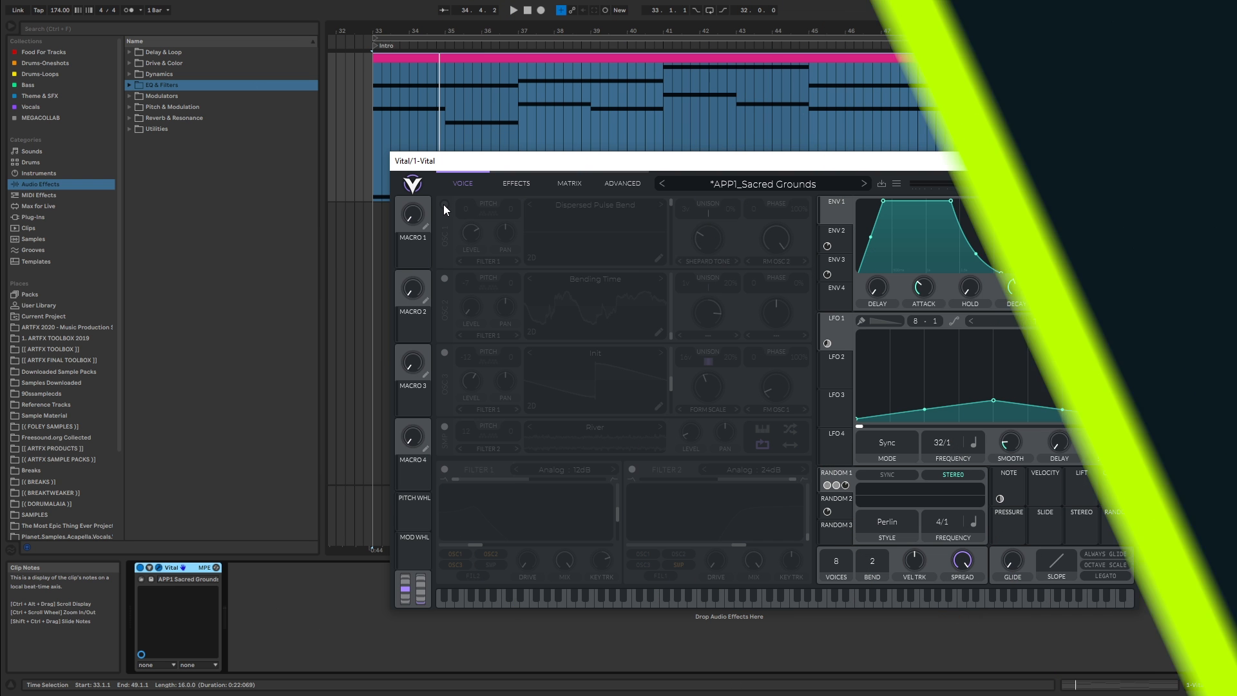
left_click(444, 204)
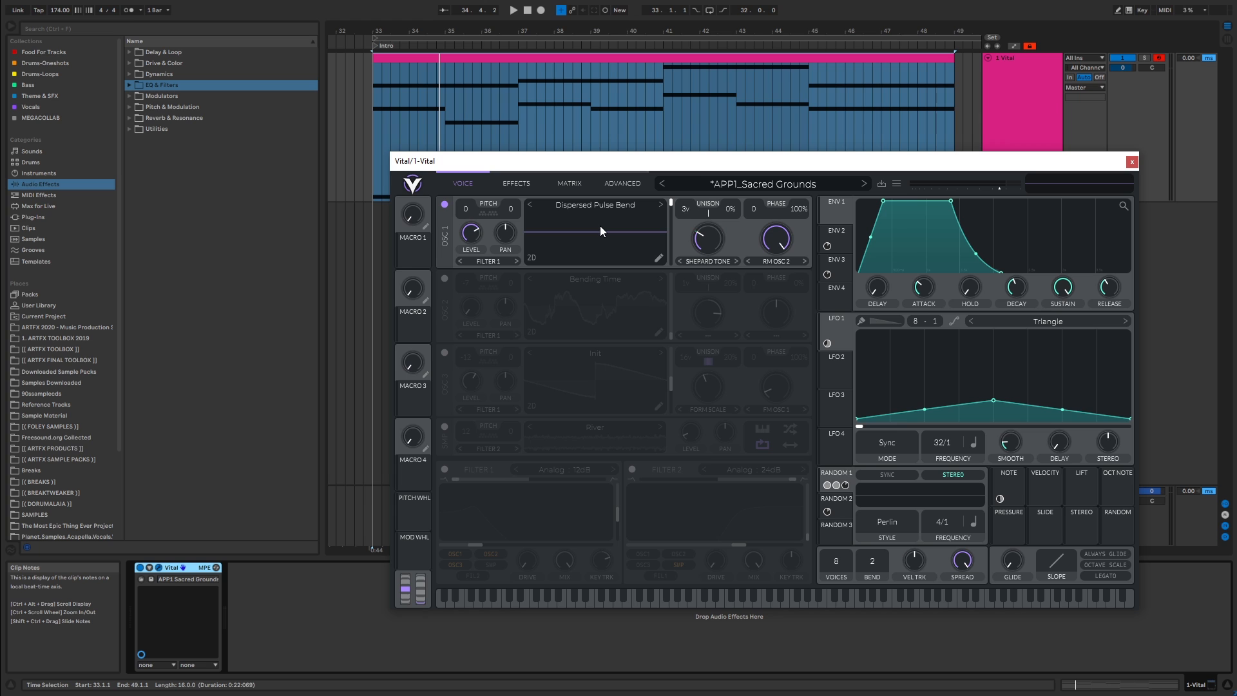
Unbypass the modulation on oscillator 1's wavetable frame position and audition the clip
left_click(615, 232)
right_click(659, 233)
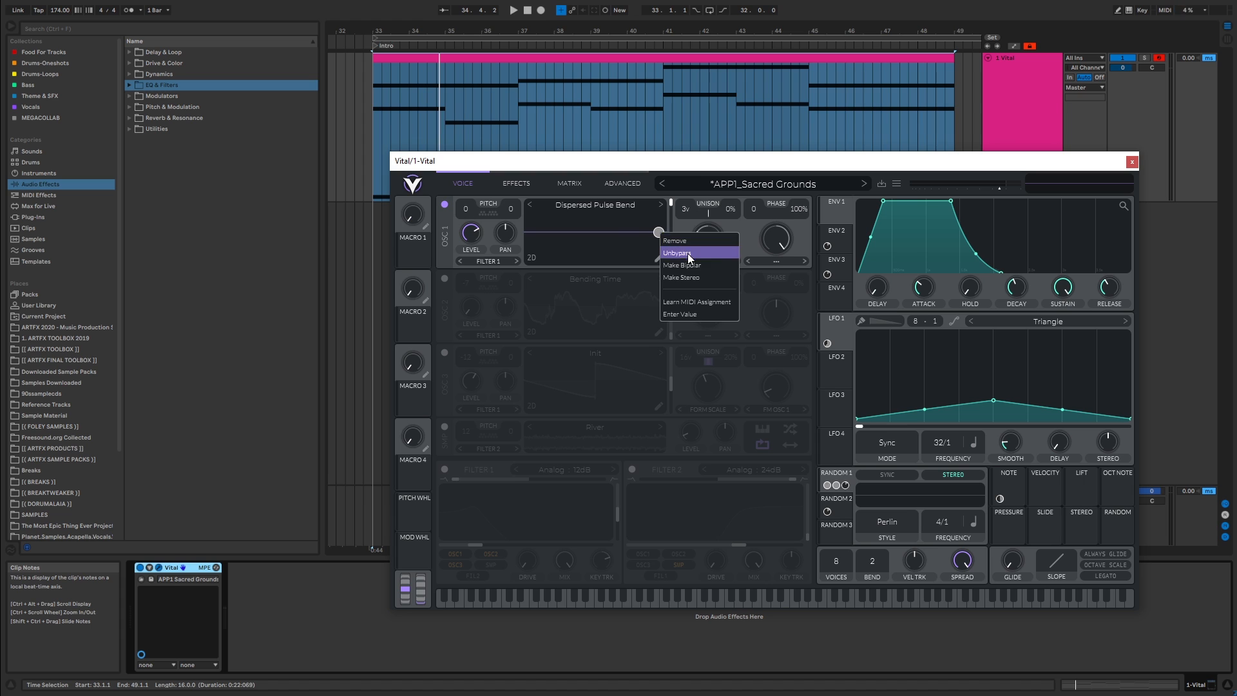
left_click(688, 253)
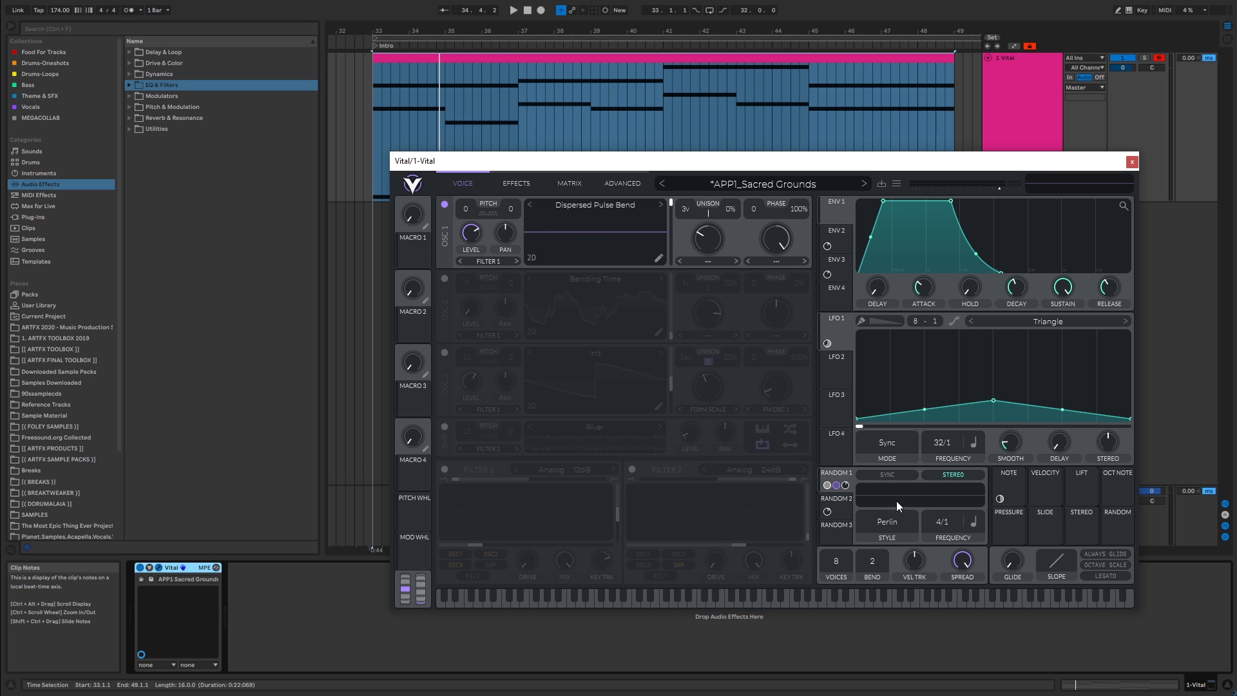
left_click(518, 10)
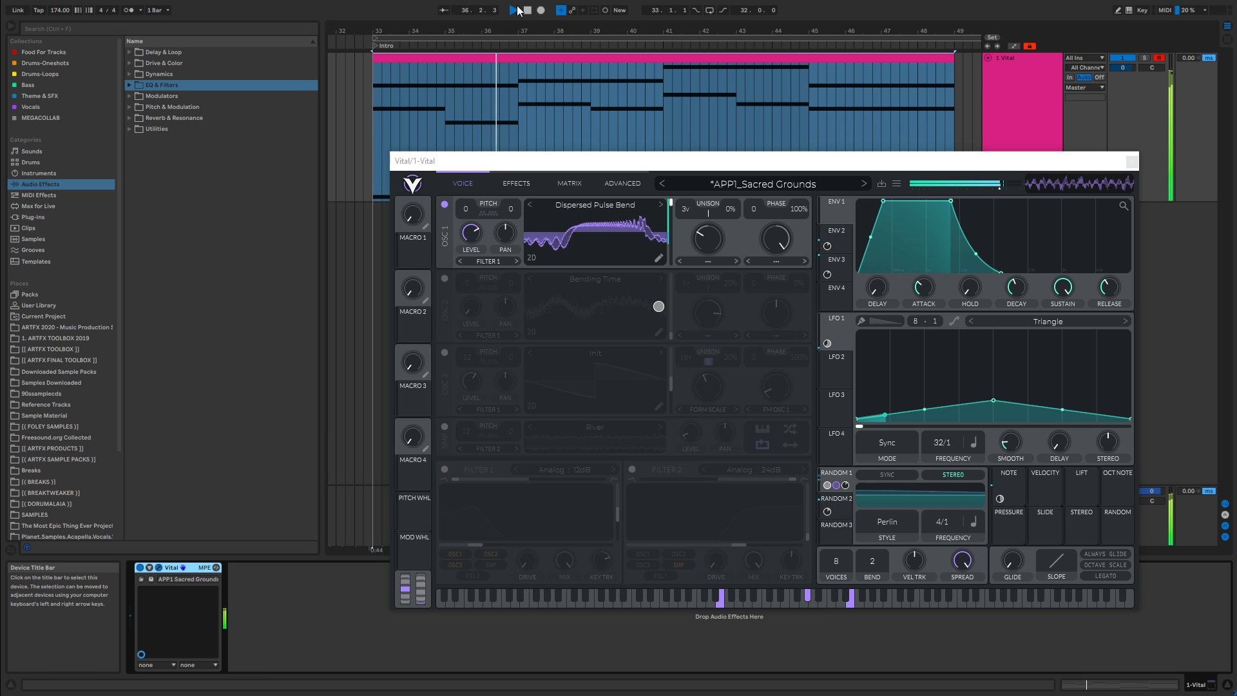
key("space")
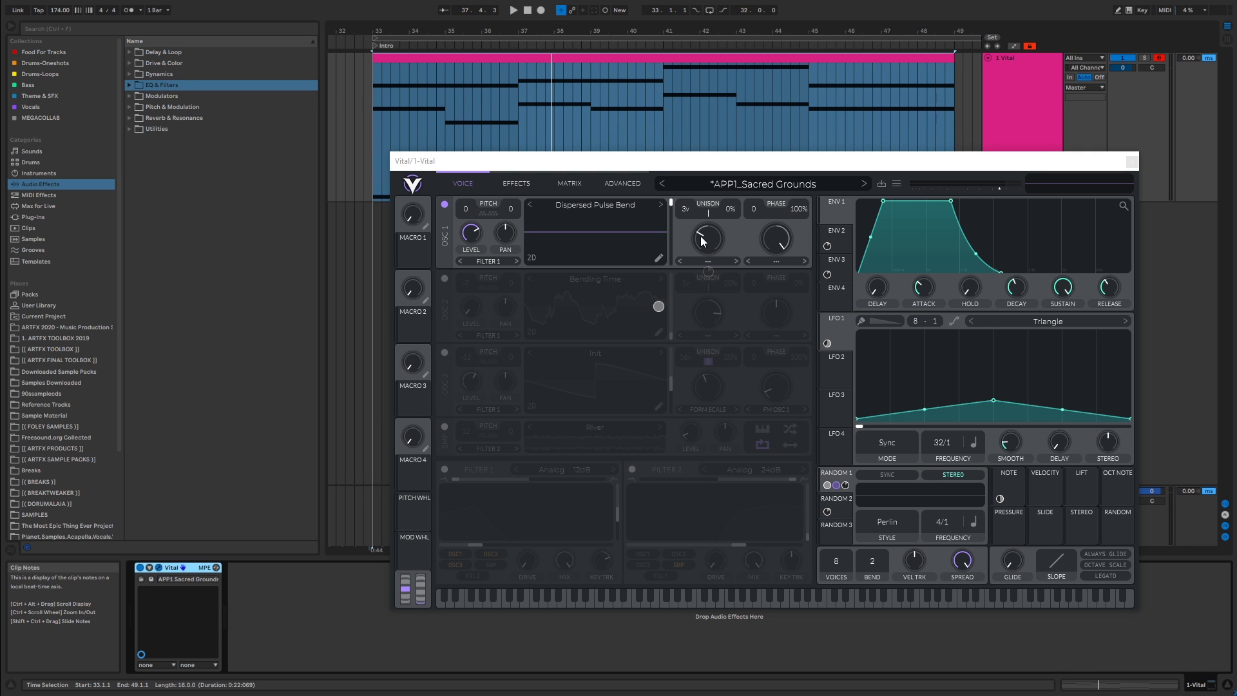
Set oscillator 1's spectral morph type to Shepard Tone and audition the clip
left_click(708, 261)
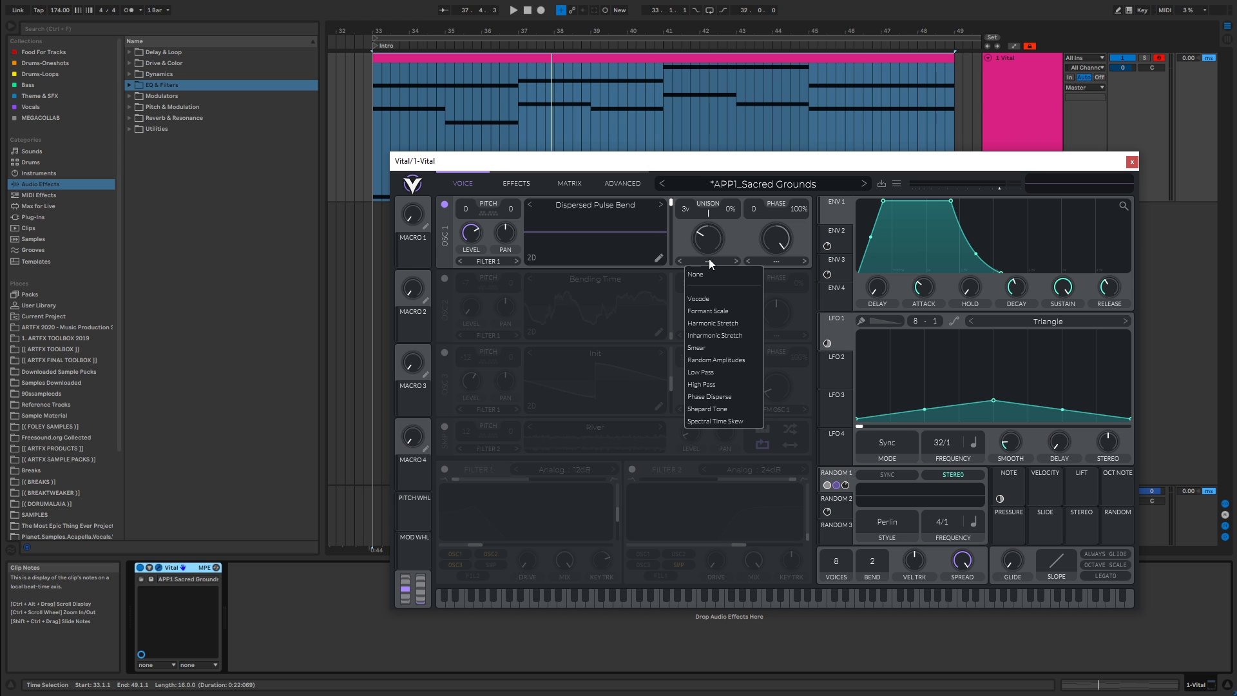
left_click(726, 409)
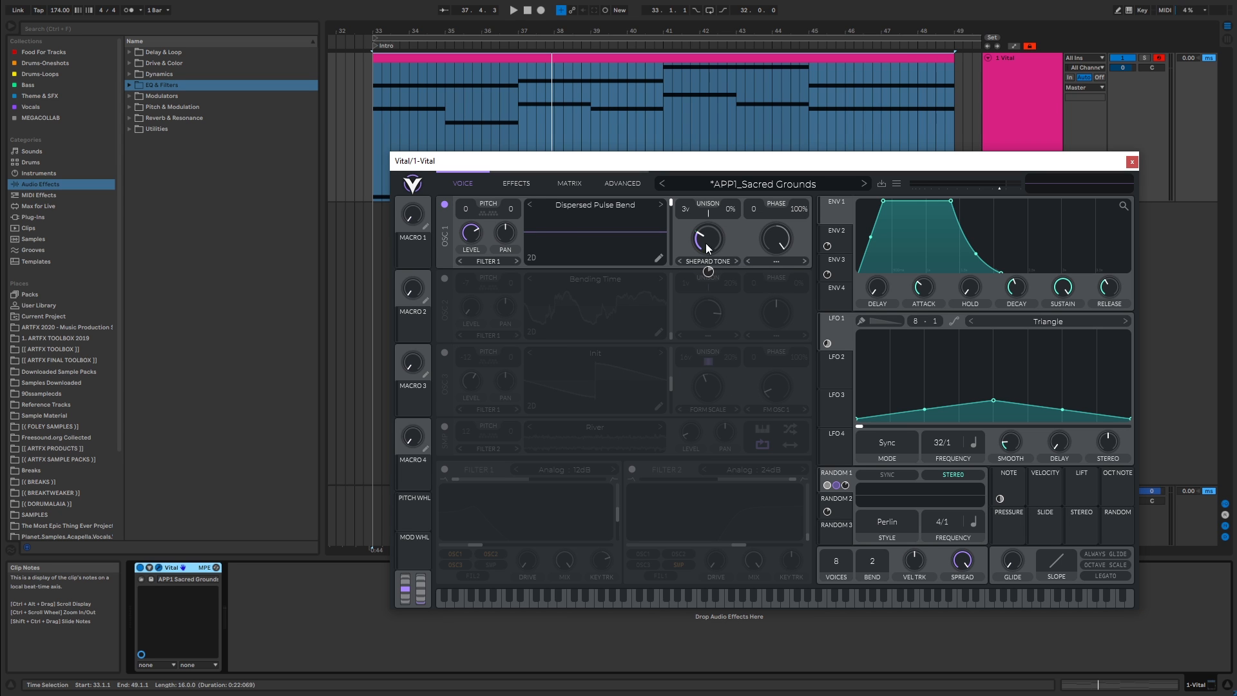
left_click(515, 10)
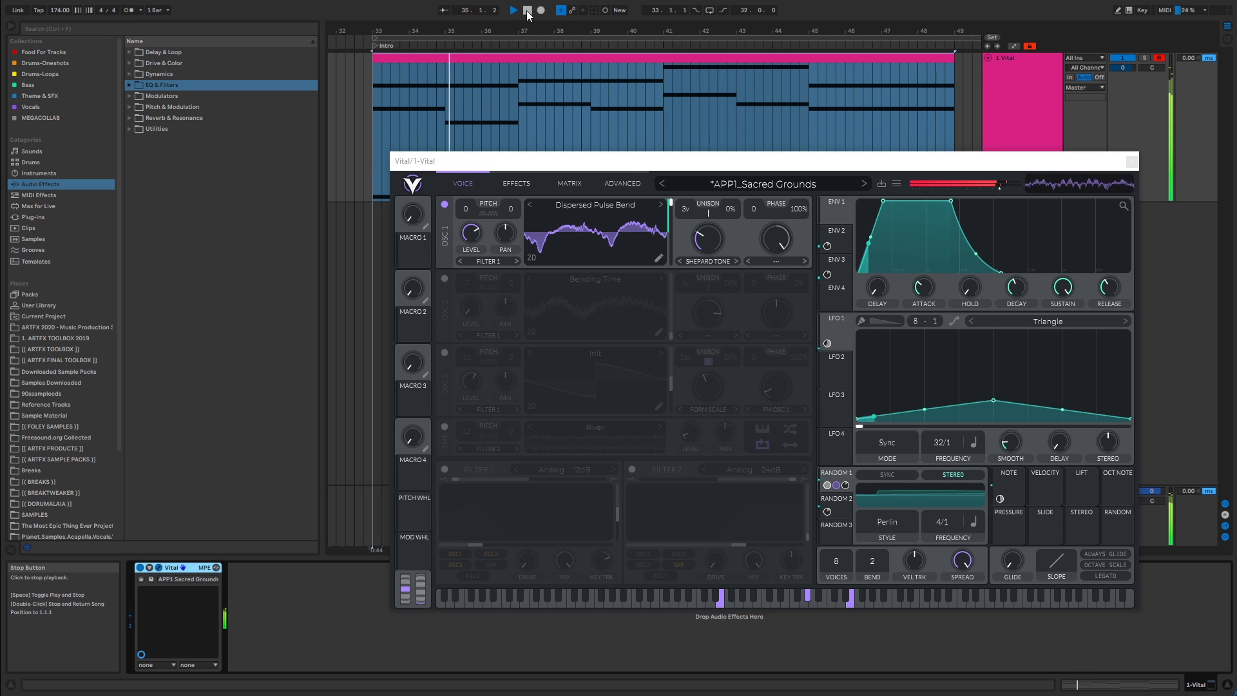
left_click(527, 11)
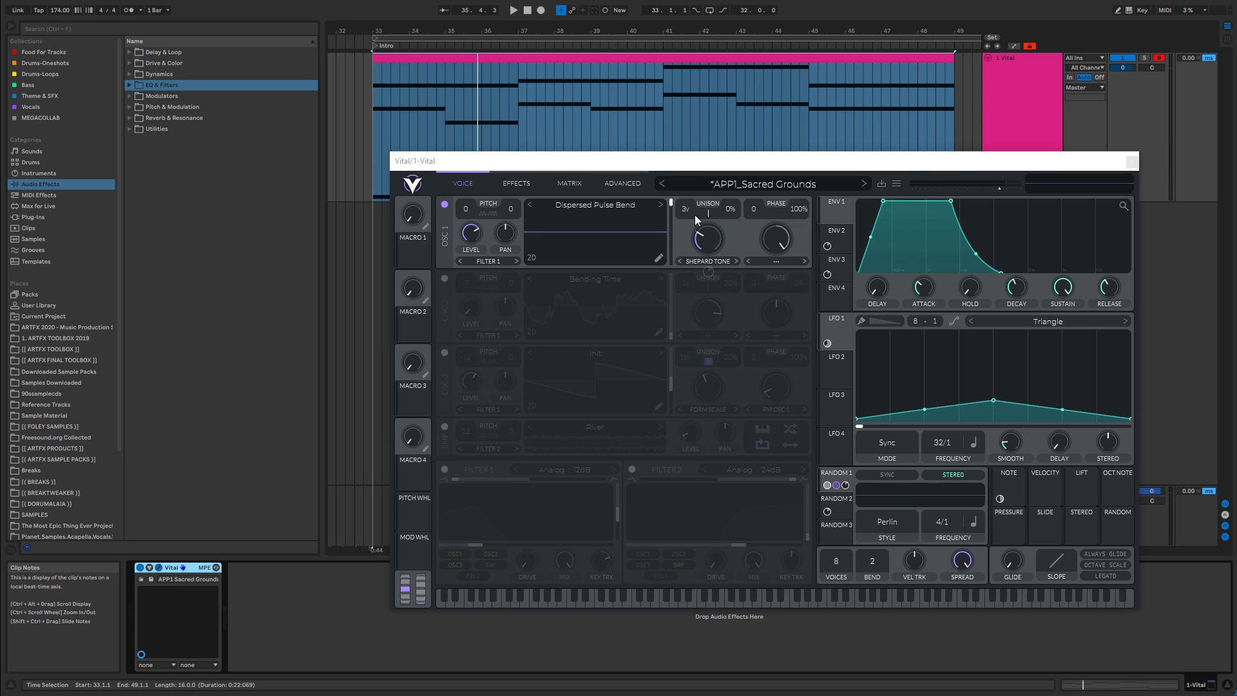
Unbypass the Random 2 modulation on oscillator 1's Shepard Tone amount and audition the clip
left_click(846, 501)
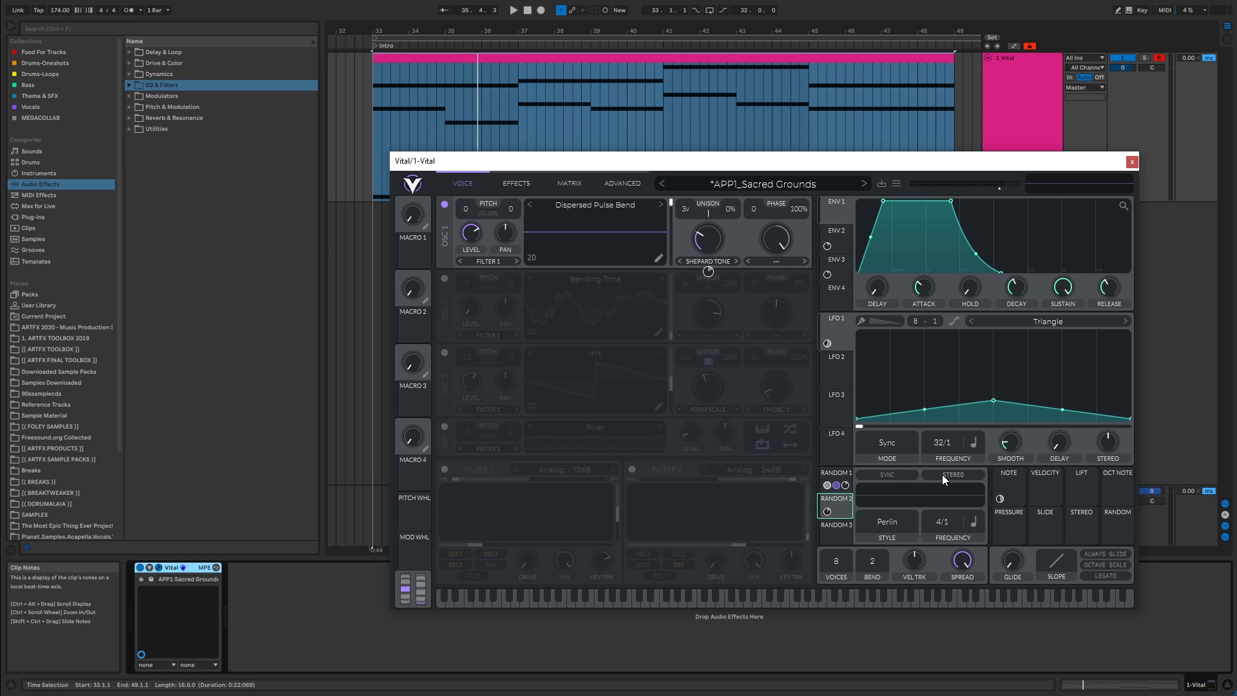
mouse_move(707, 272)
right_click(706, 270)
left_click(740, 288)
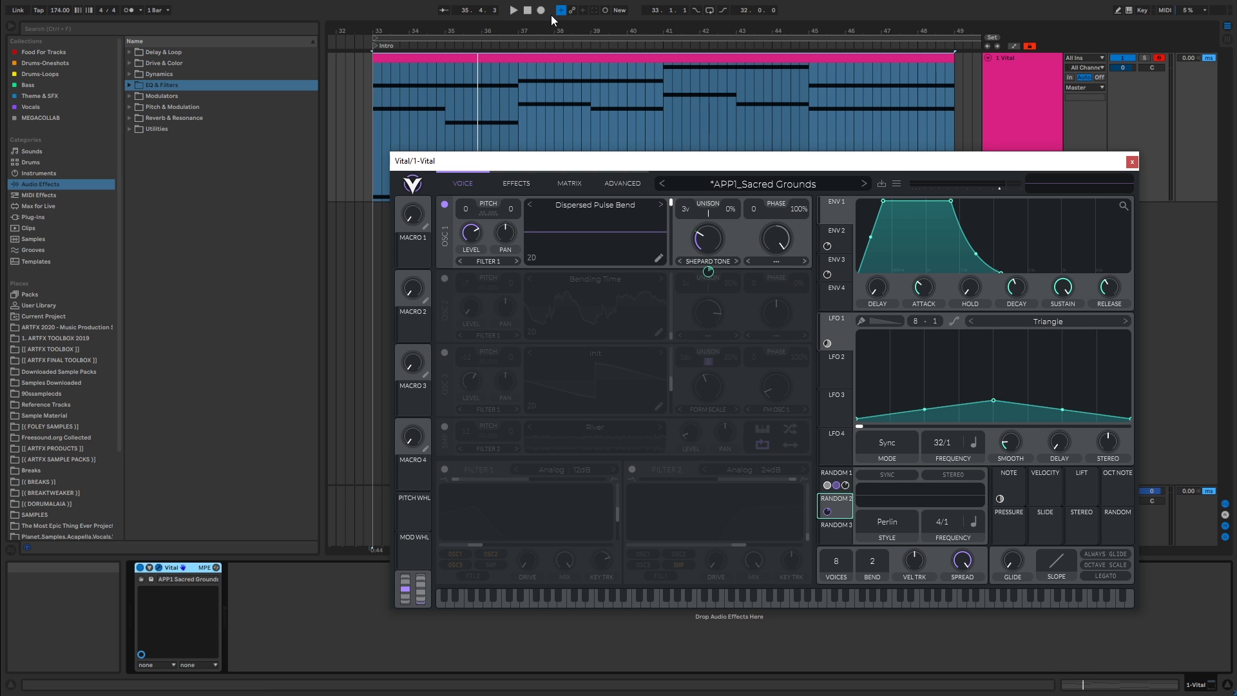
left_click(514, 11)
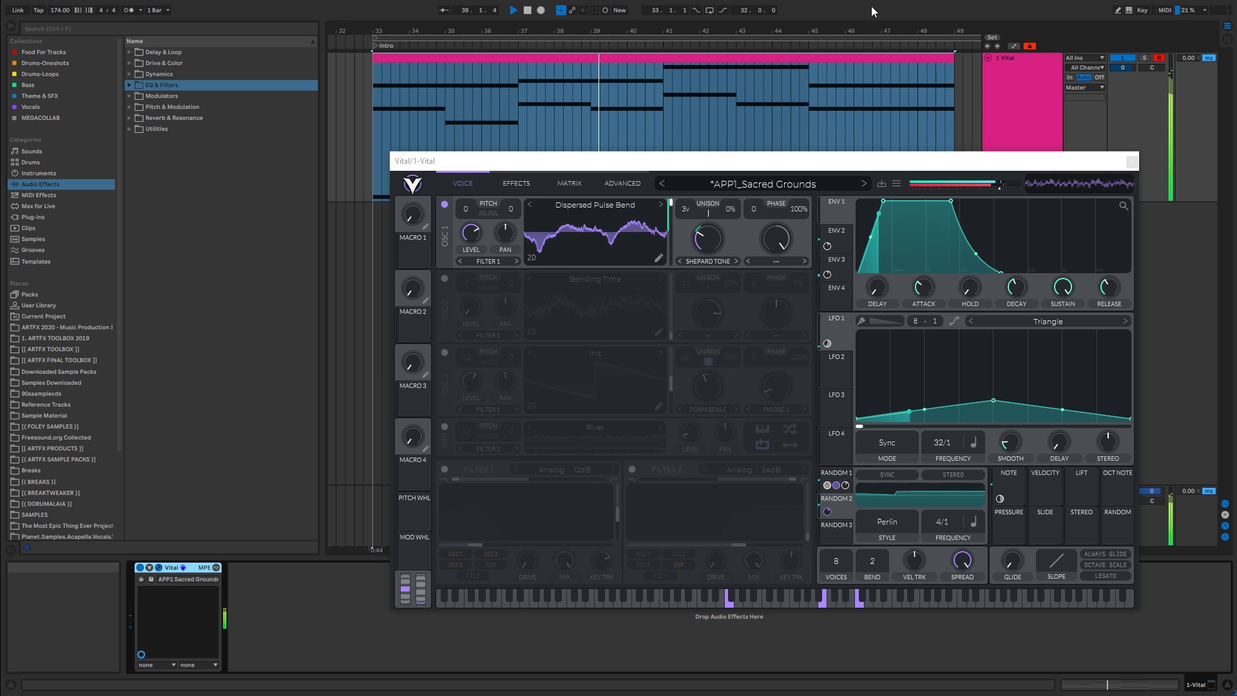
left_click(527, 11)
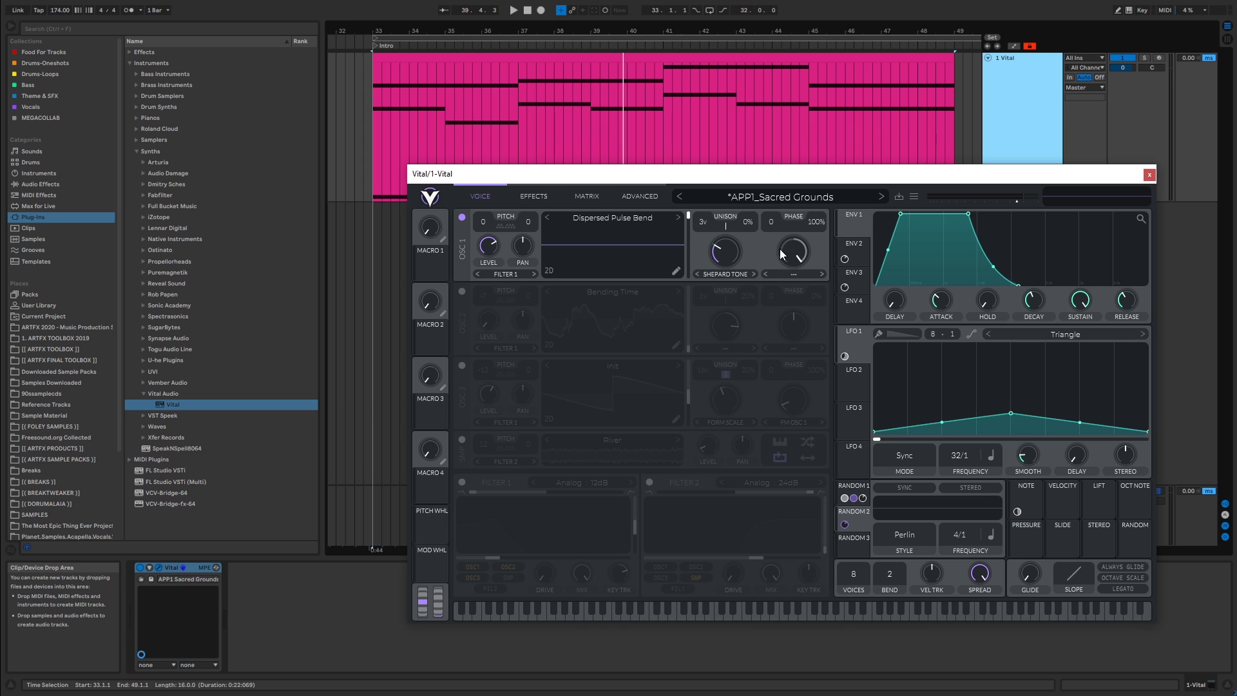
Set oscillator 1's distortion type to RM Osc 2, and switch on oscillator 2 in place of oscillator 1
left_click(794, 273)
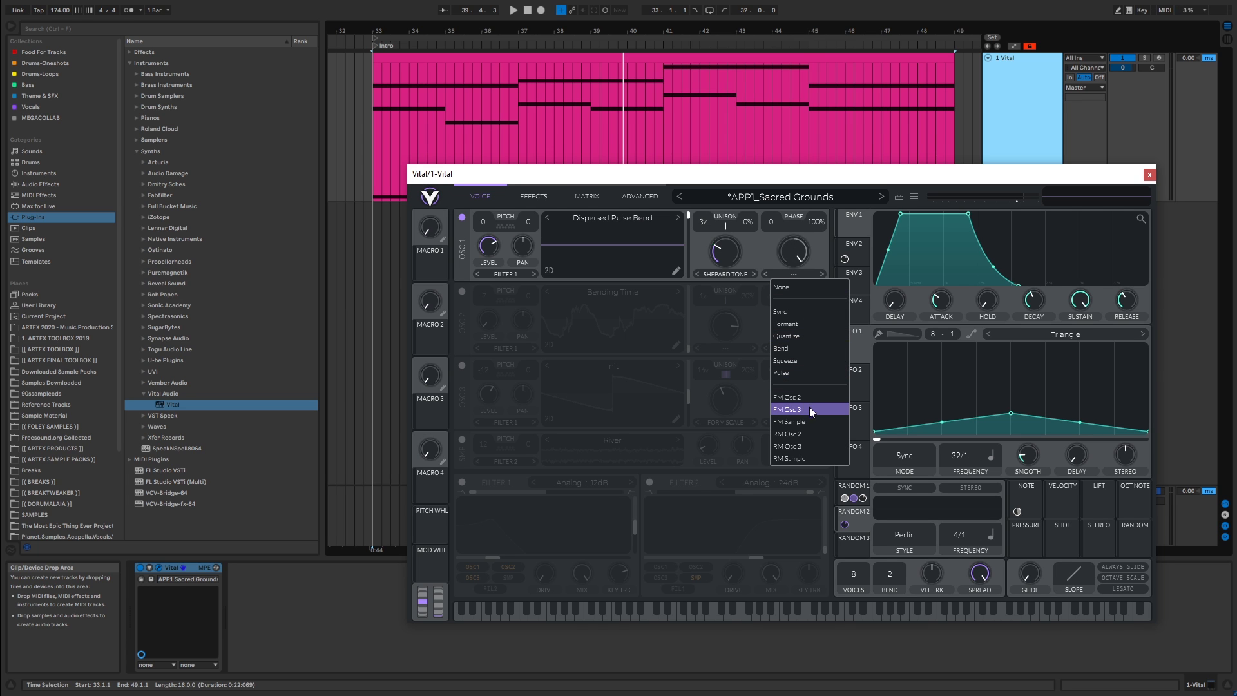
left_click(806, 435)
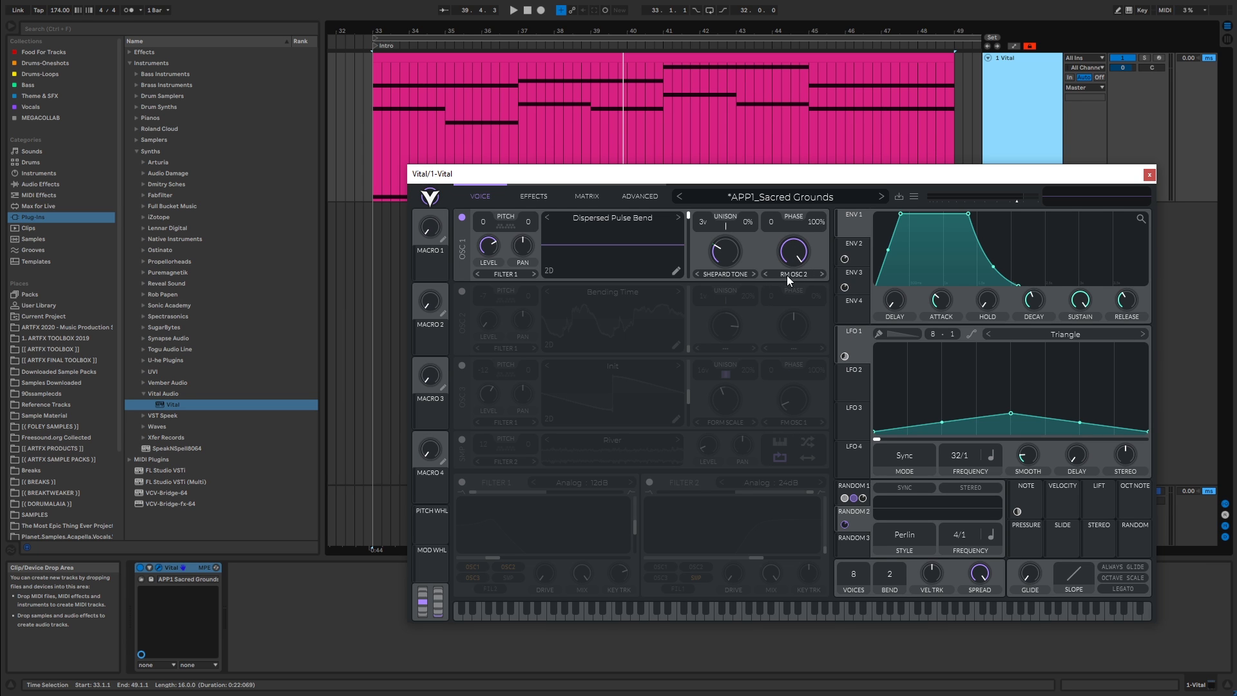
left_click(462, 291)
left_click(462, 218)
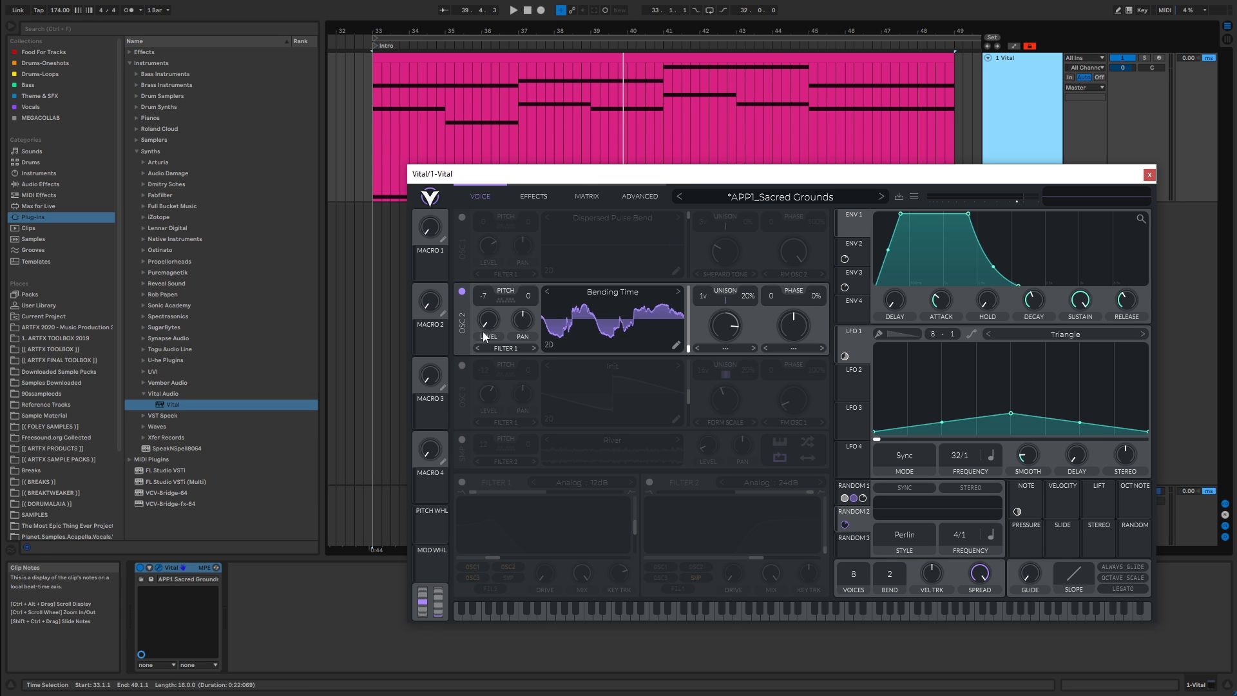
Audition oscillator 2 alone with its level raised to 0.500, and return the level to zero
mouse_move(494, 311)
left_click(514, 10)
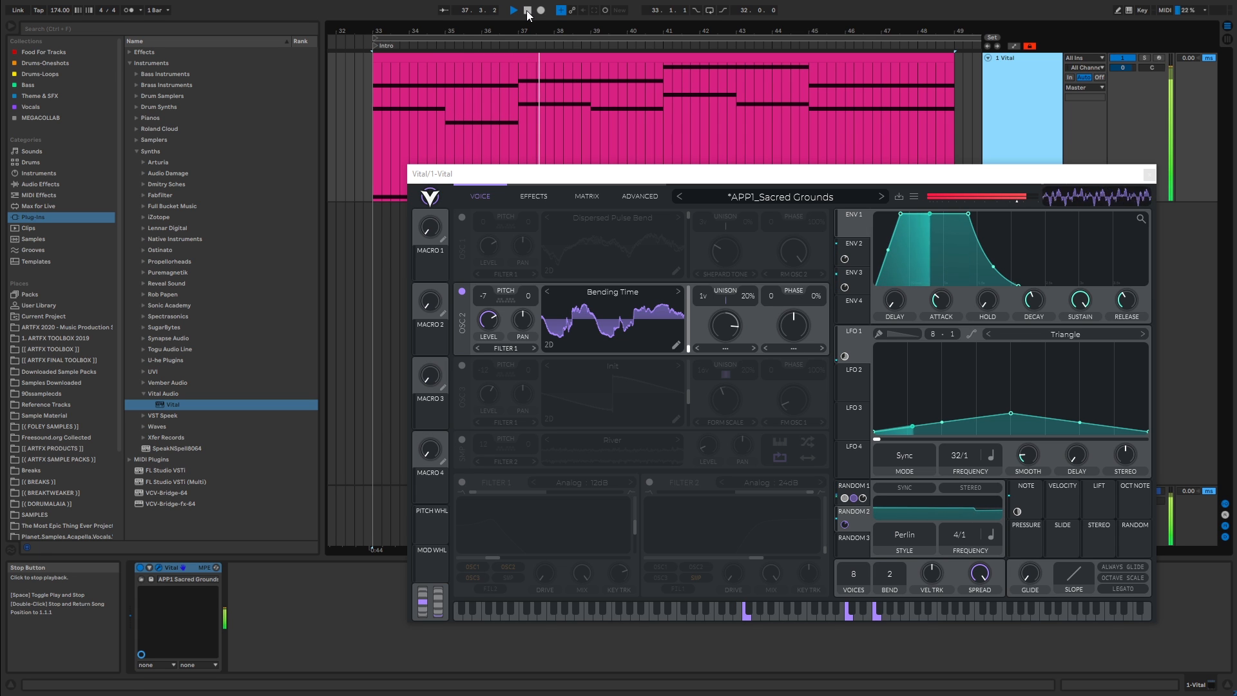
left_click(527, 10)
left_click(491, 321)
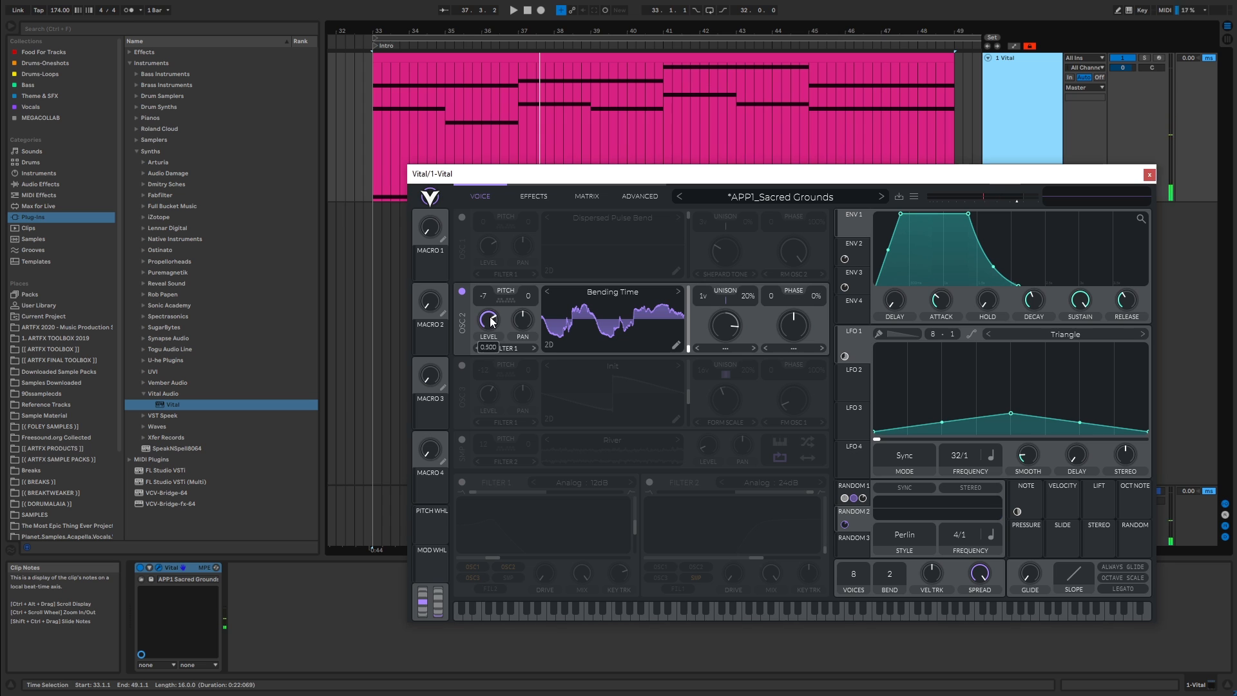
left_click_drag(482, 391, 481, 451)
Switch oscillator 1 back on and oscillator 2 off, and audition oscillator 1 alone
left_click(462, 218)
left_click(462, 291)
left_click(462, 129)
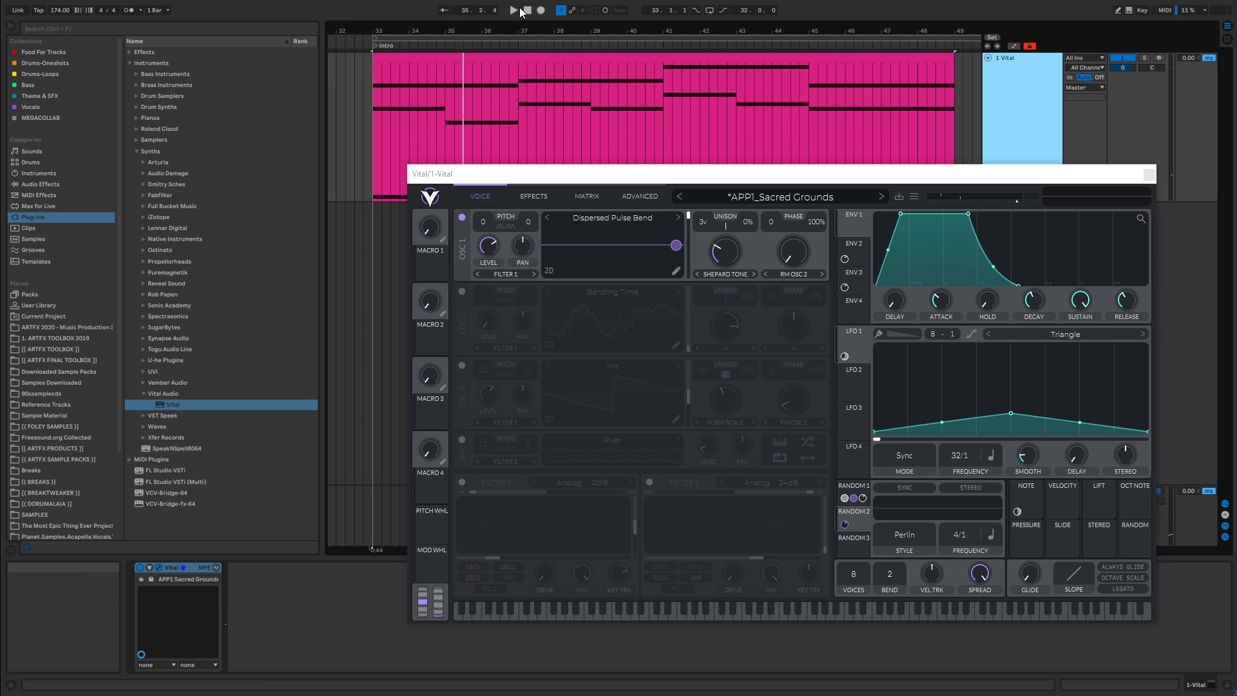
left_click(514, 10)
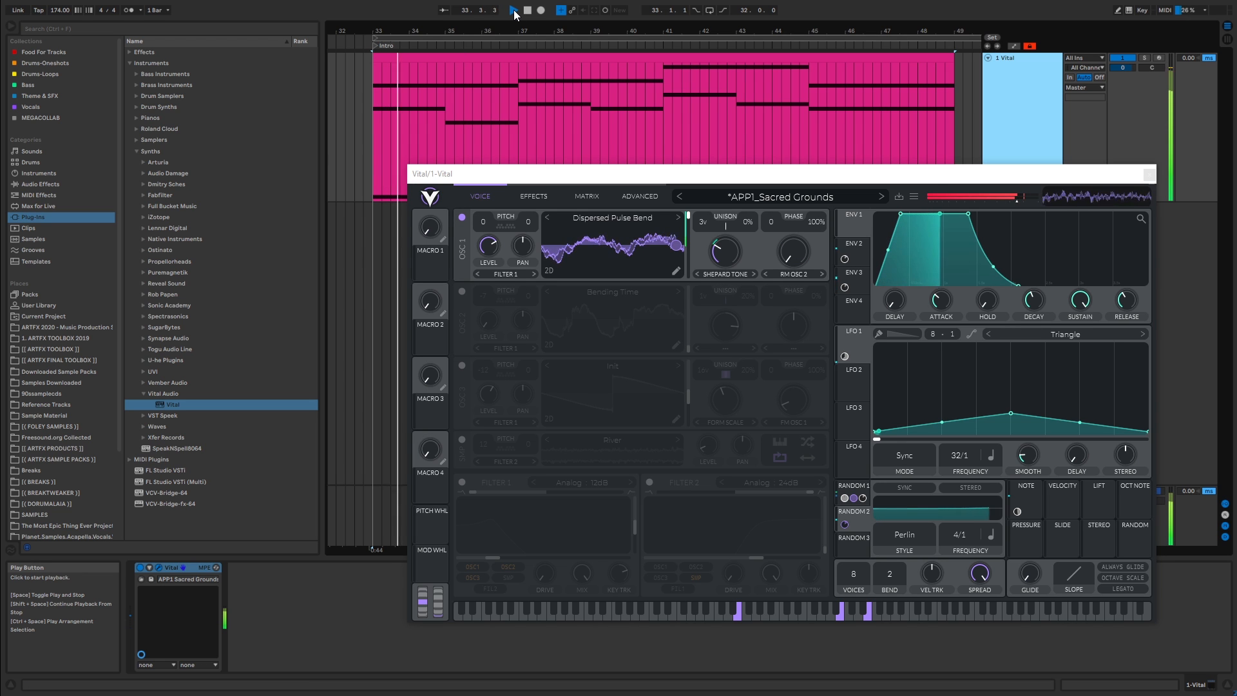
left_click(527, 10)
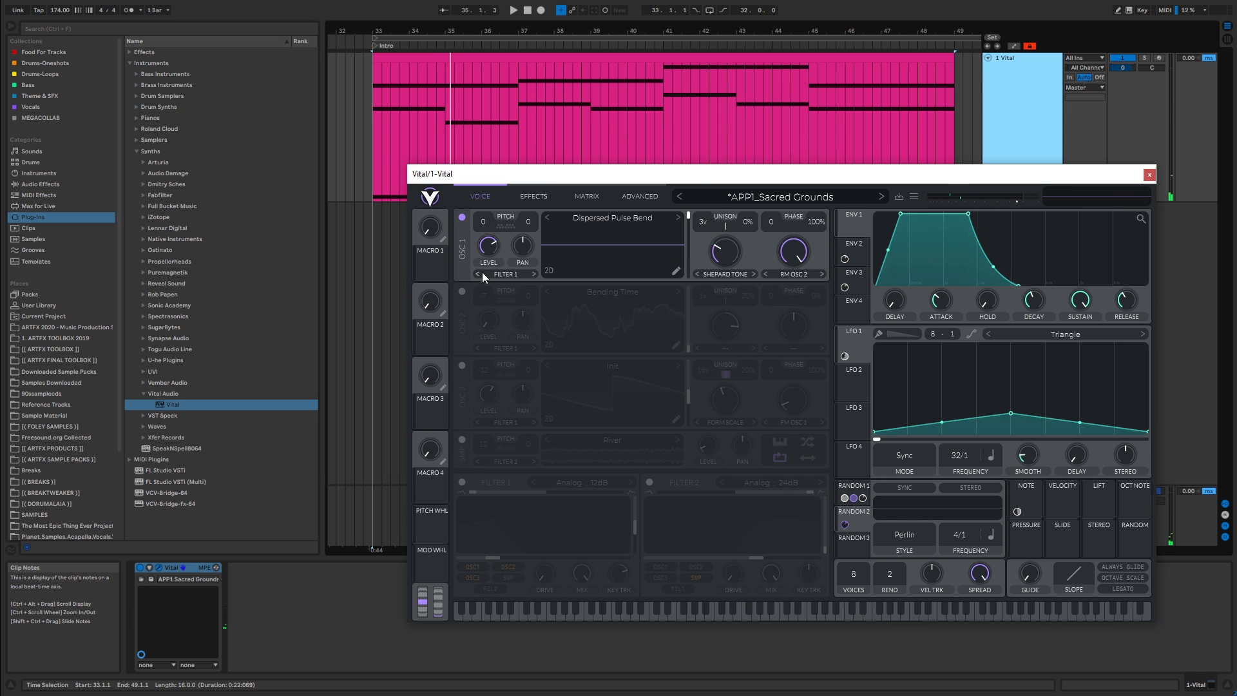
Switch on oscillator 2 alongside oscillator 1 and audition the ring-modulated sound
left_click(462, 291)
left_click(514, 11)
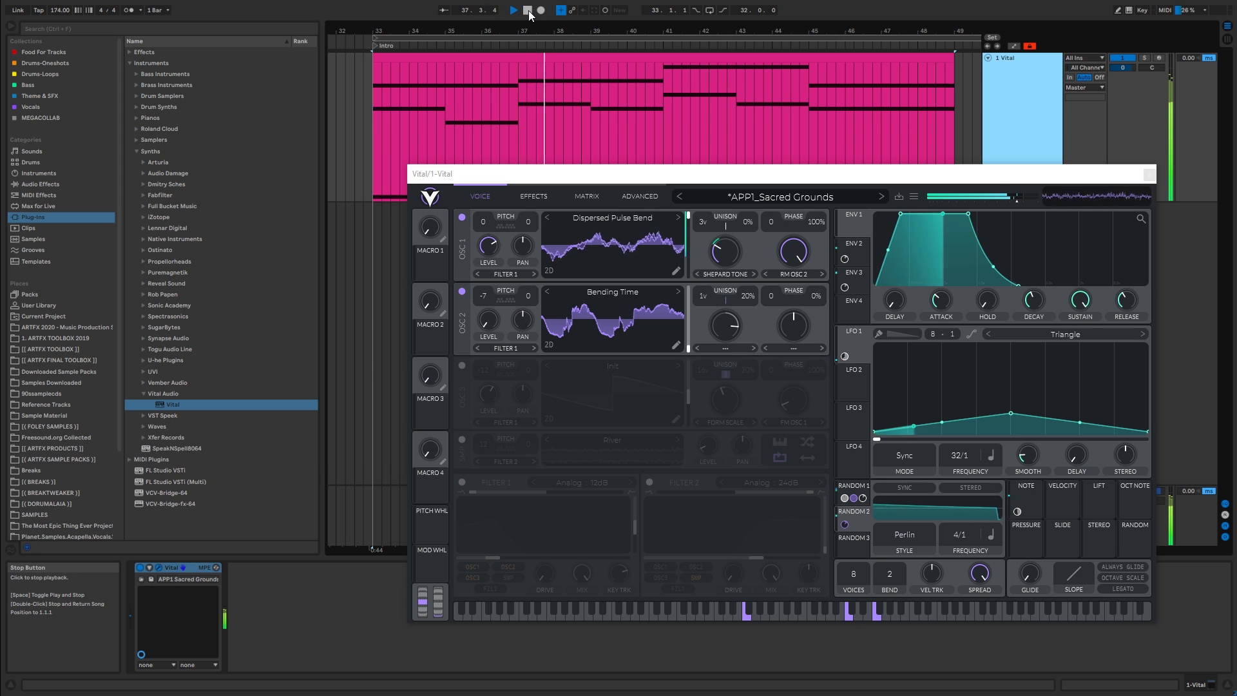
key("space")
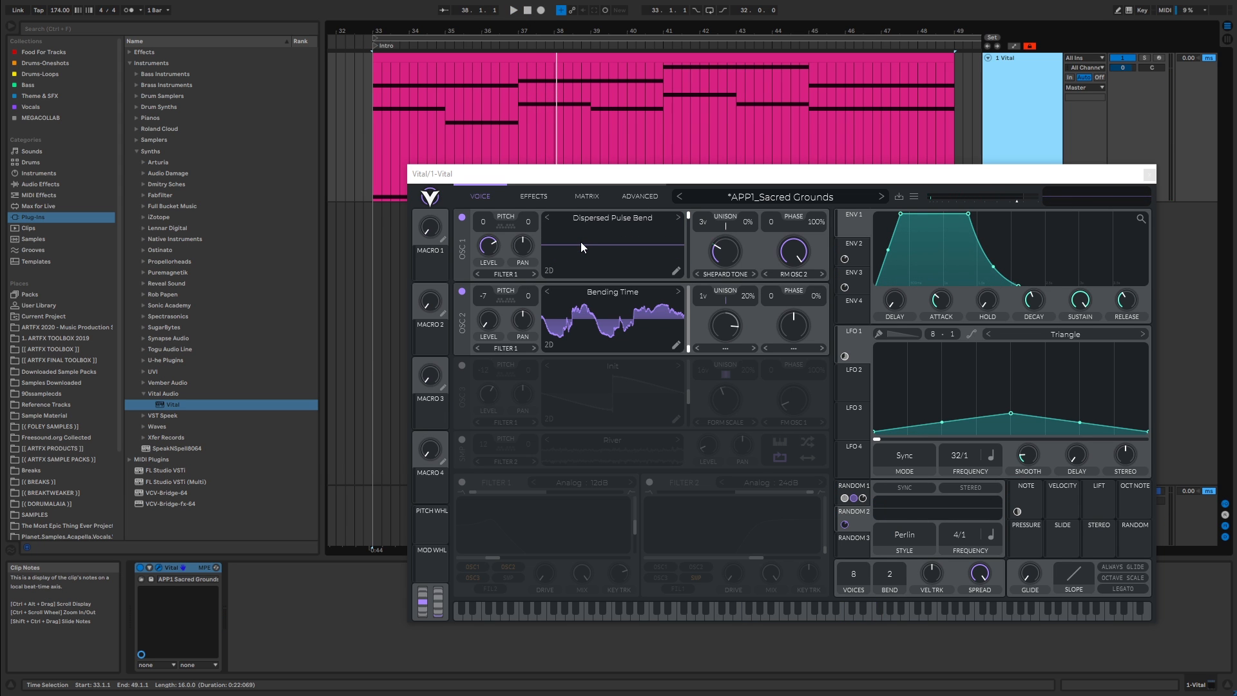
Switch on oscillator 3, switch off oscillators 1 and 2, and audition oscillator 3 by itself
left_click(462, 365)
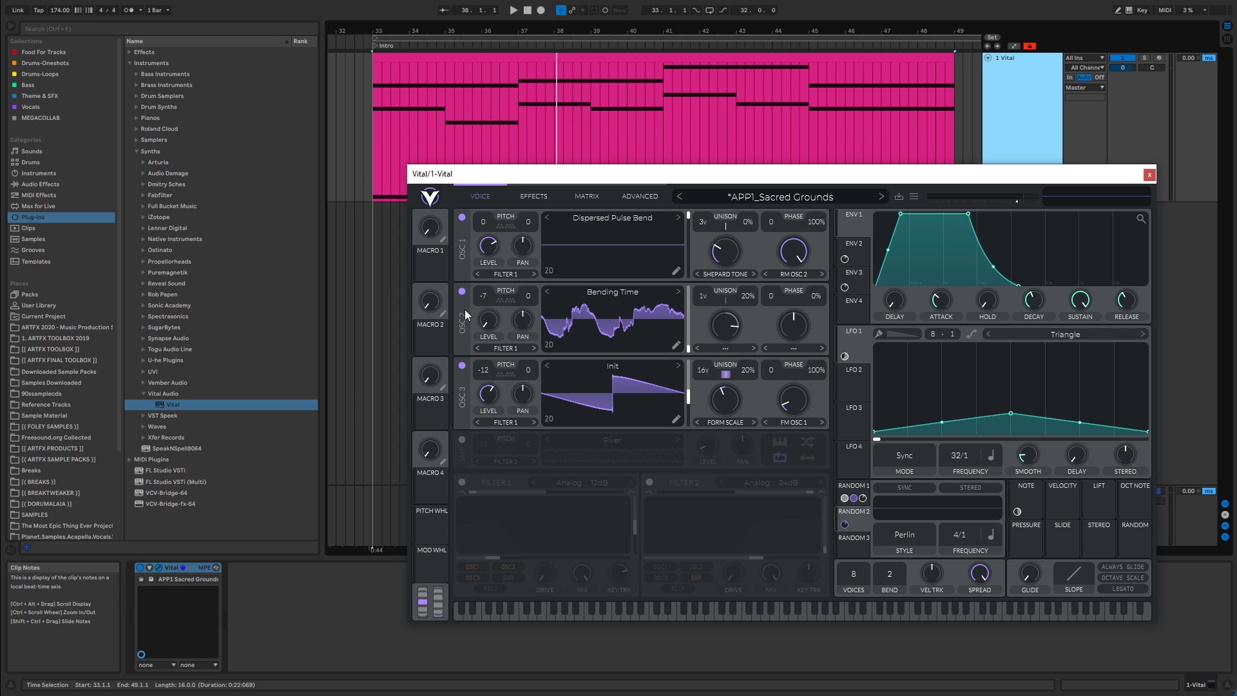
left_click(462, 291)
left_click(462, 217)
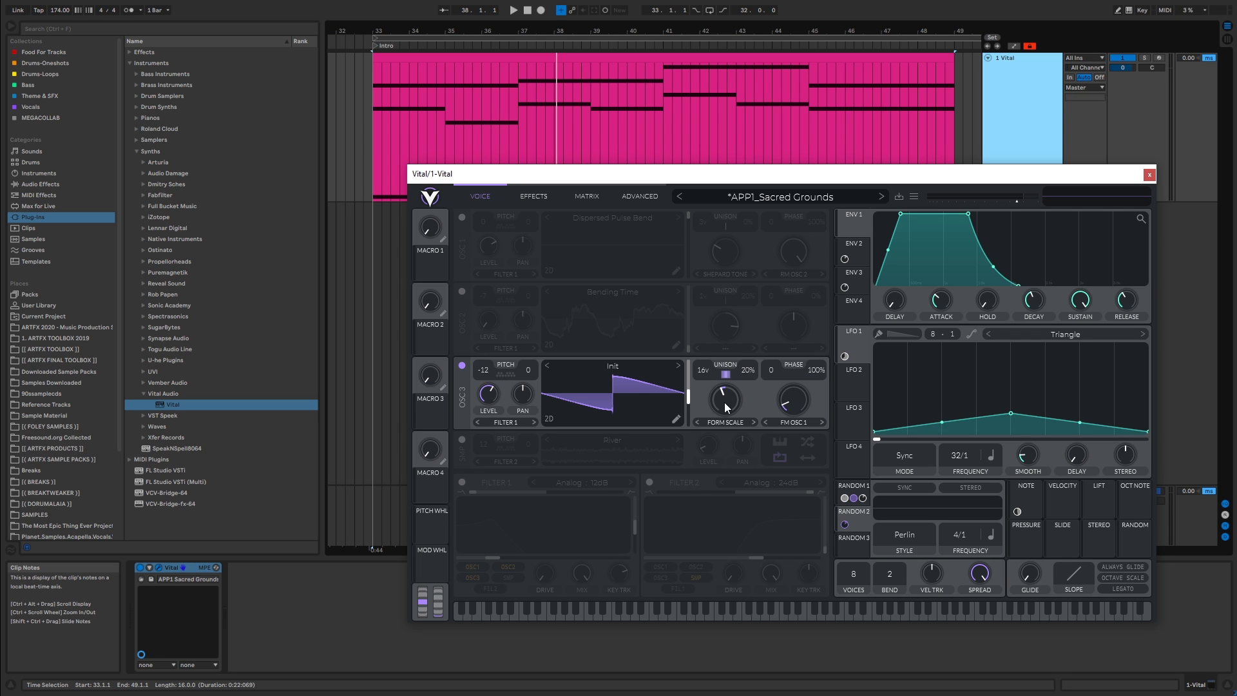
mouse_move(722, 412)
mouse_move(722, 411)
left_mouse_down()
mouse_move(710, 443)
mouse_move(713, 403)
left_mouse_up()
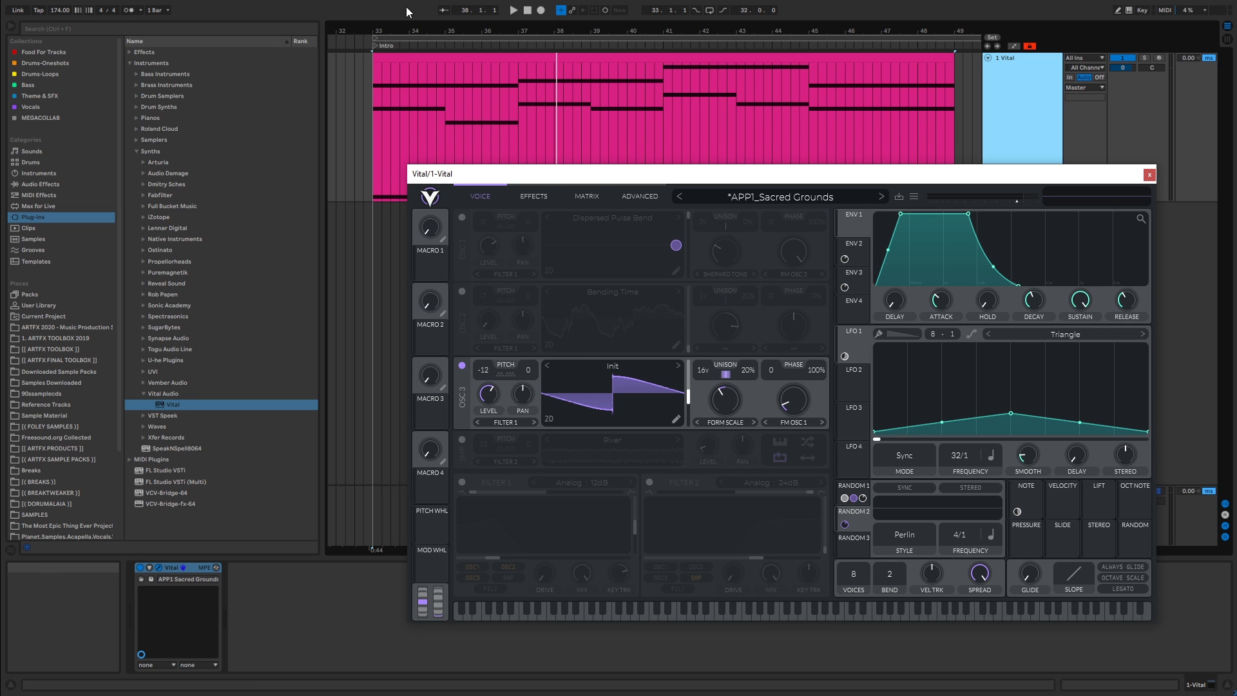
left_click(514, 10)
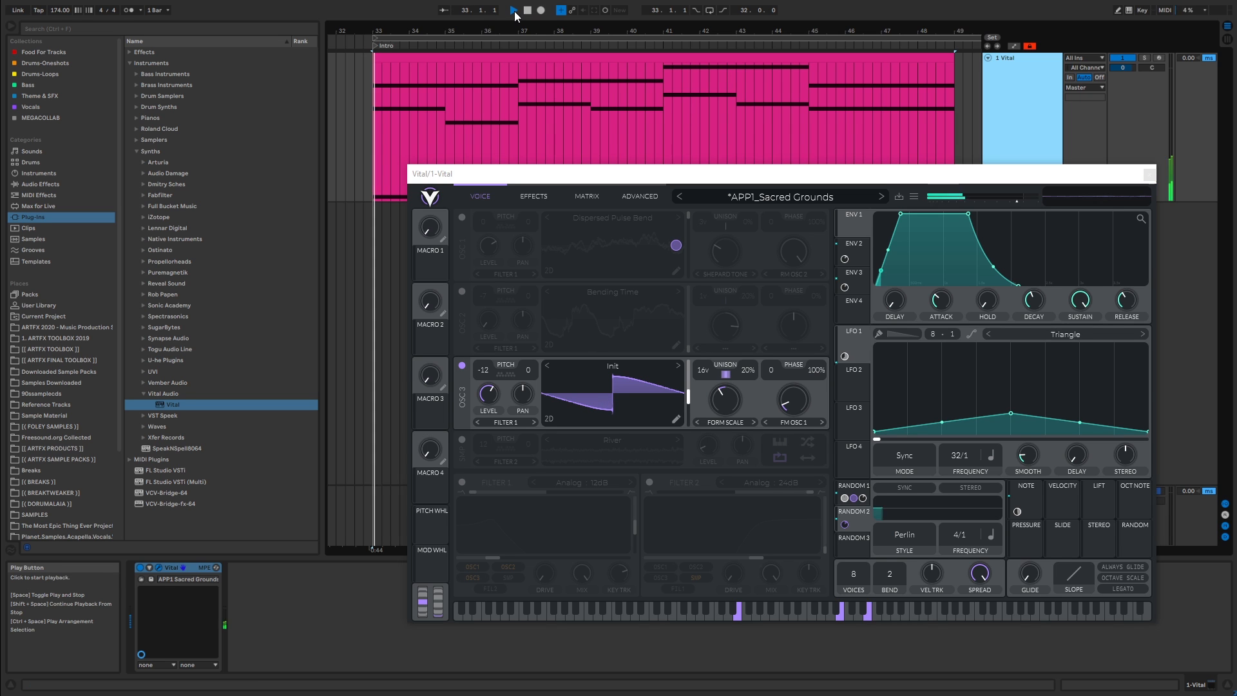
left_click(528, 10)
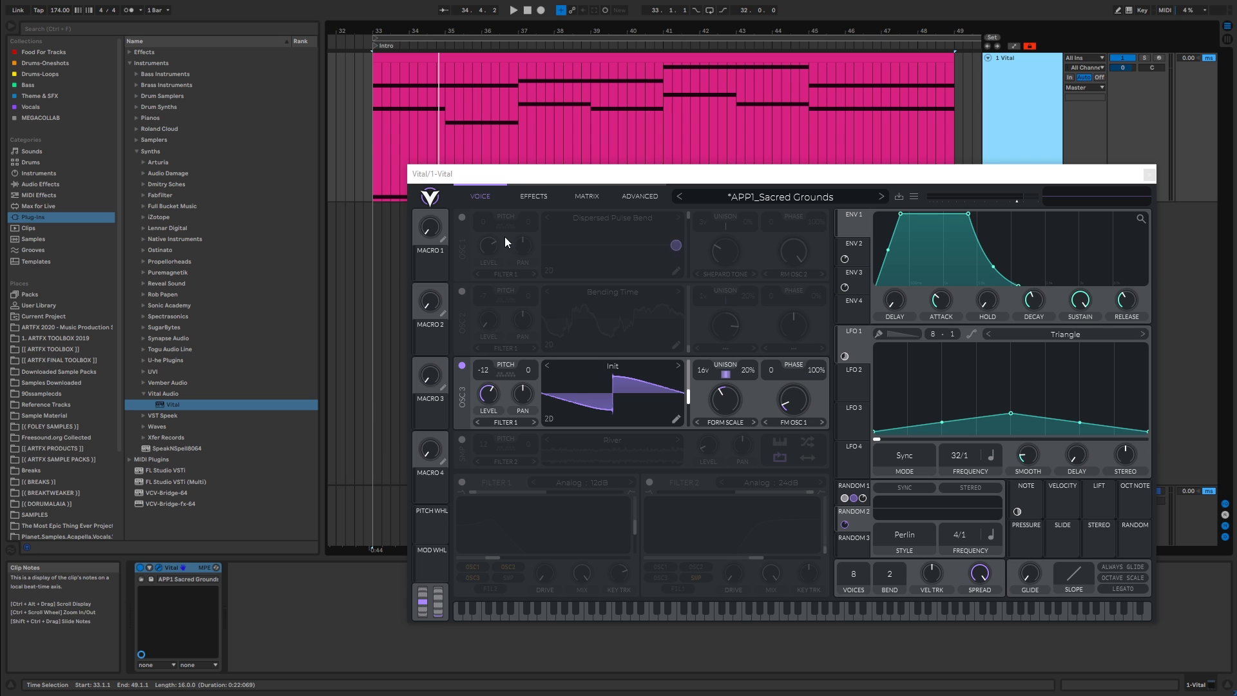
Switch oscillator 1 back on alongside oscillator 3 and audition the two together
left_click(461, 218)
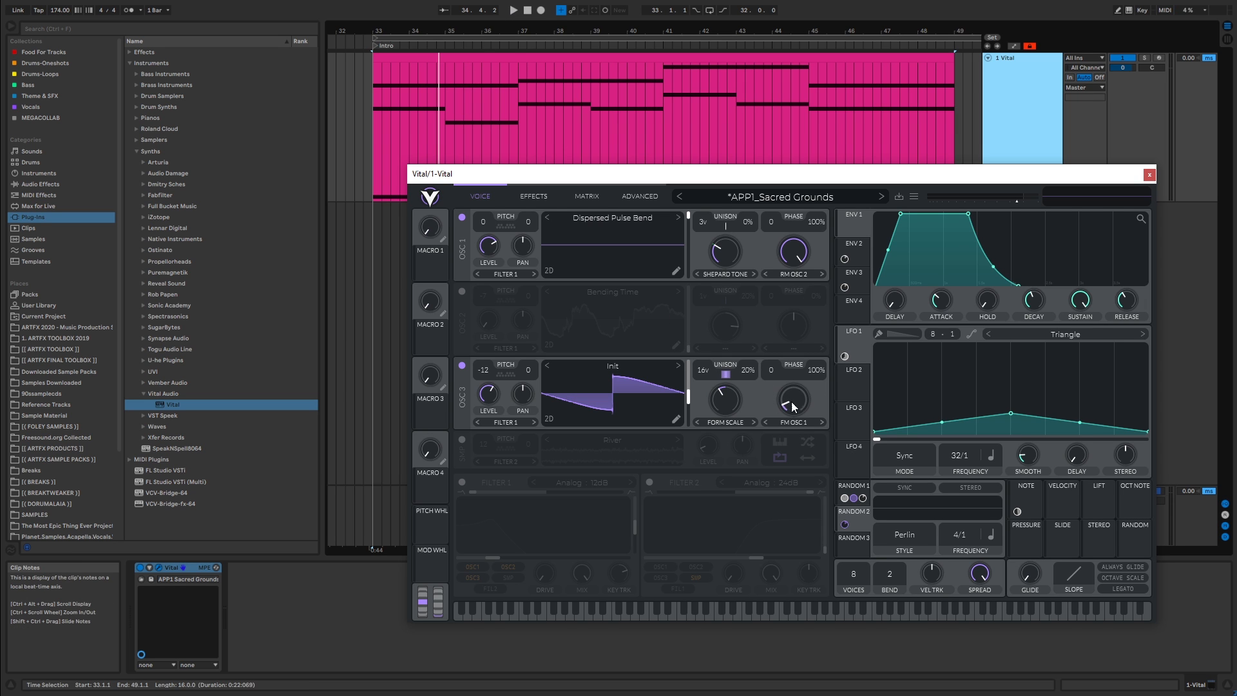
left_click(513, 11)
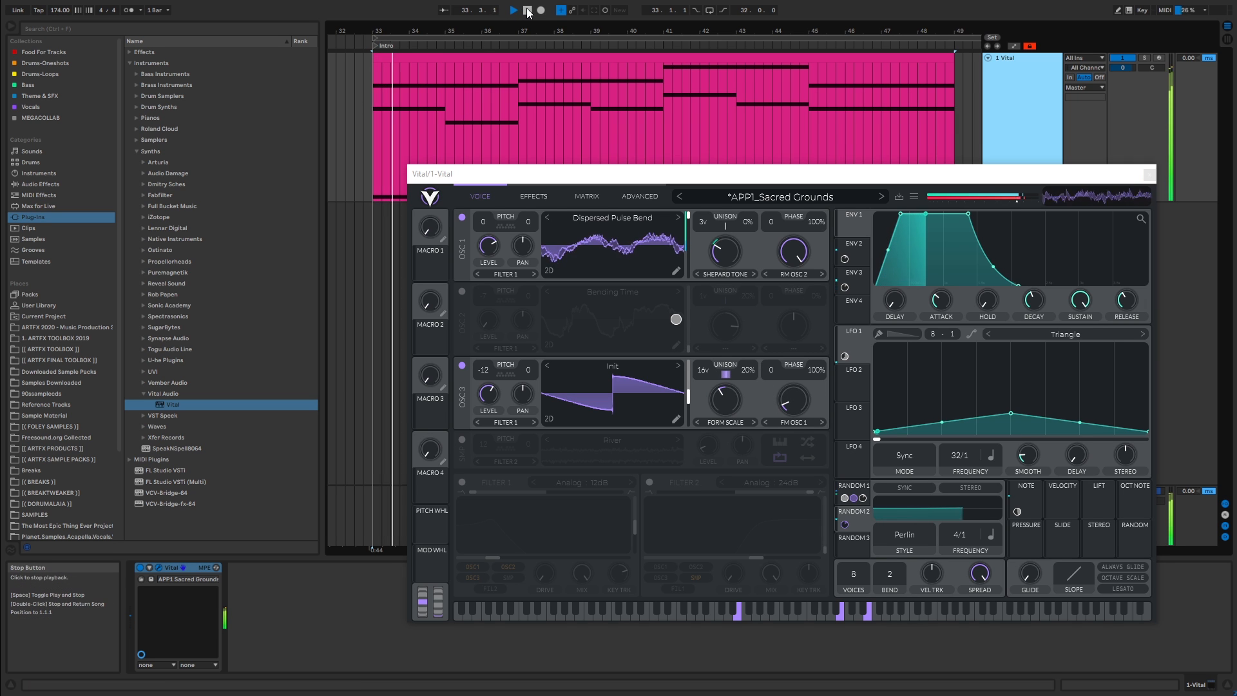
left_click(527, 11)
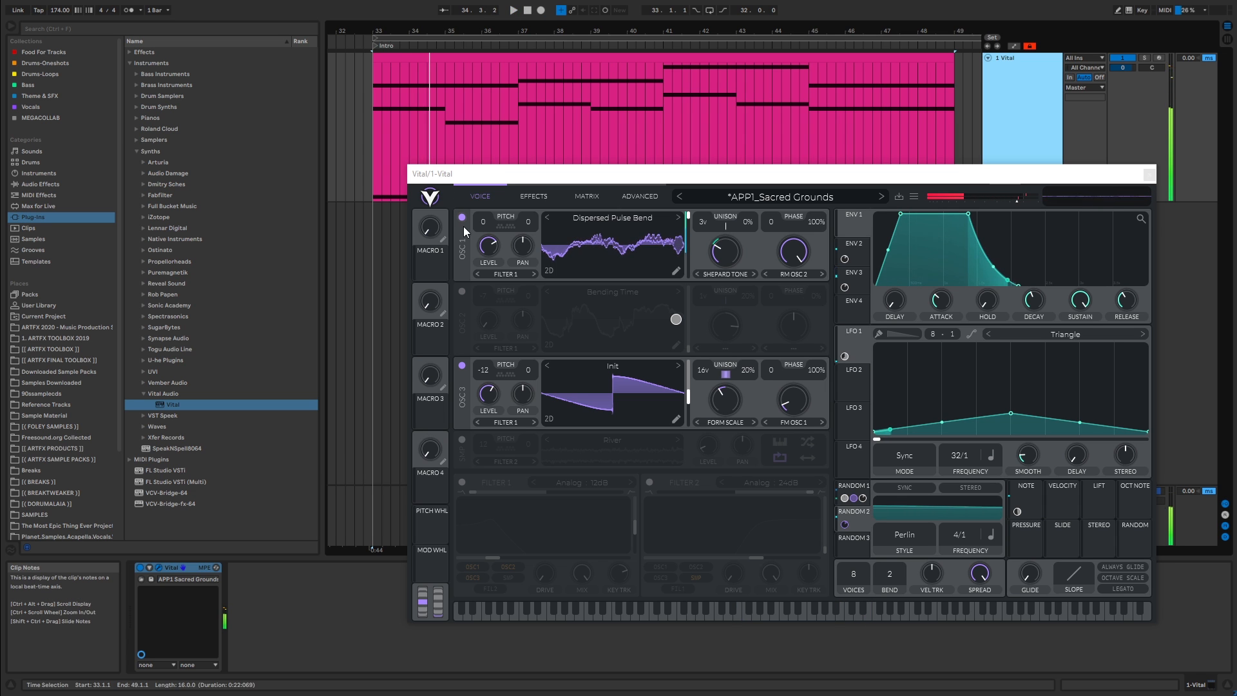
Compare oscillator 3's sound by playing the clip with oscillator 1 switched off and with it switched on again
left_click(462, 217)
left_click(514, 11)
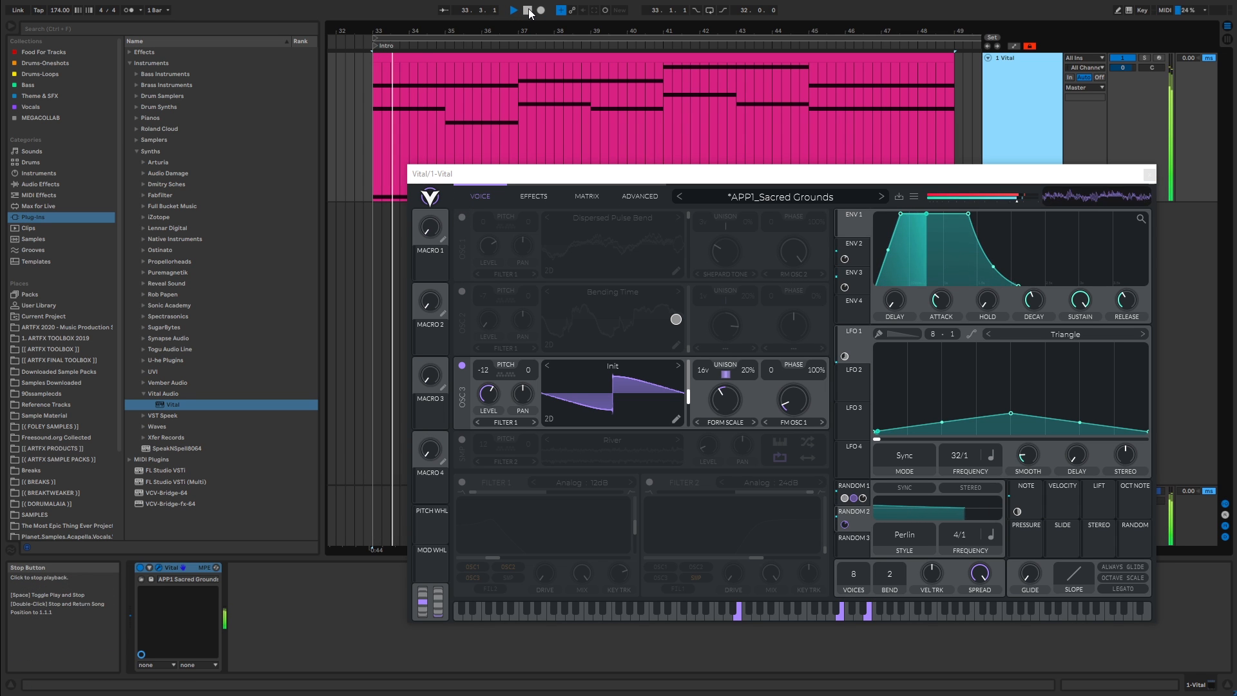
key("space")
left_click(462, 218)
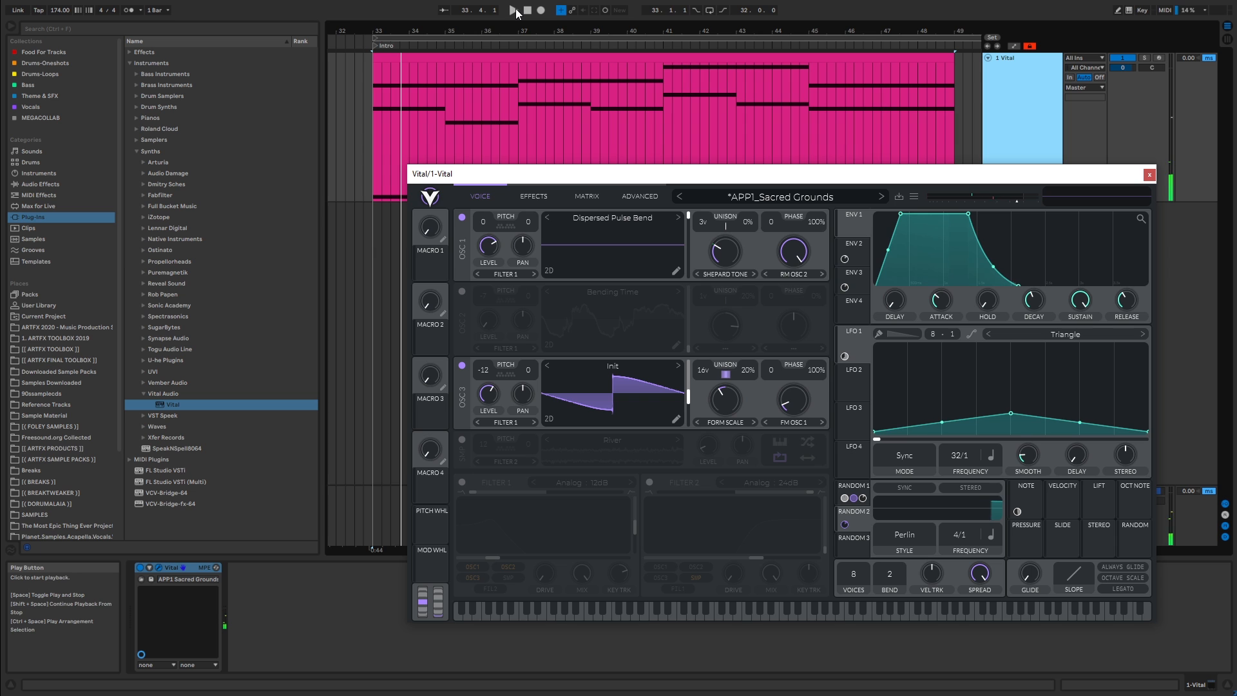
left_click(515, 11)
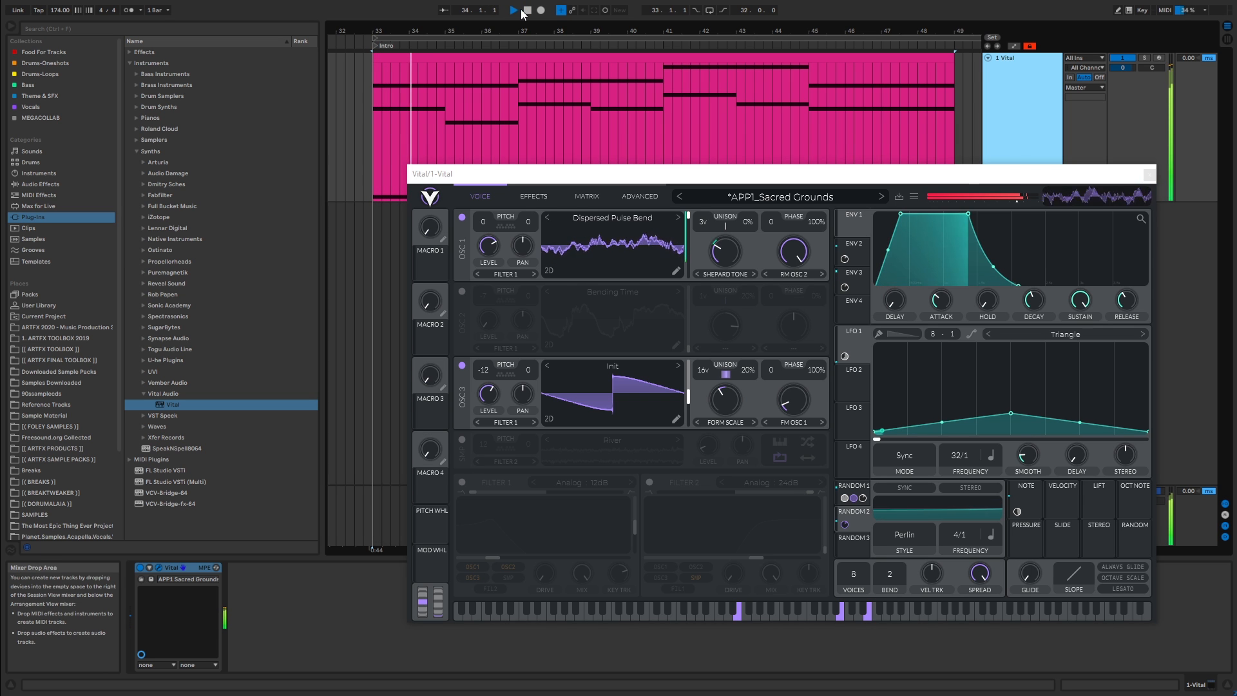
Switch on oscillator 2 alongside oscillators 1 and 3 and audition all three together
key("space")
left_click(462, 292)
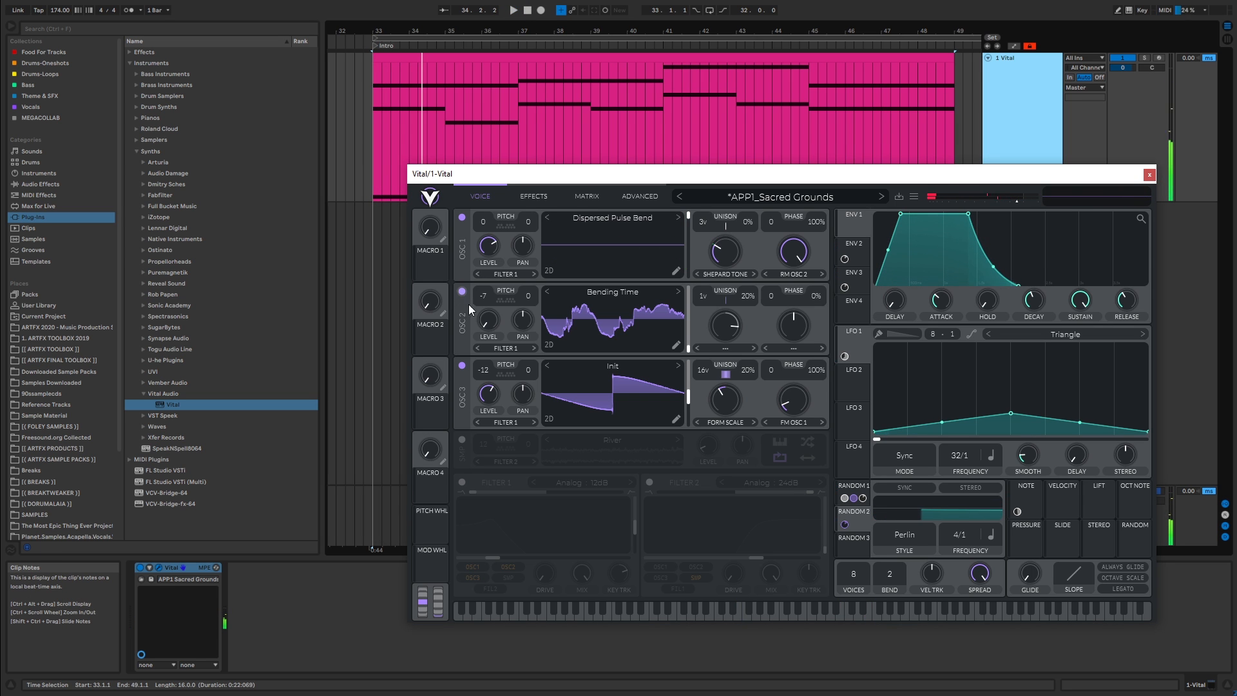
left_click(513, 9)
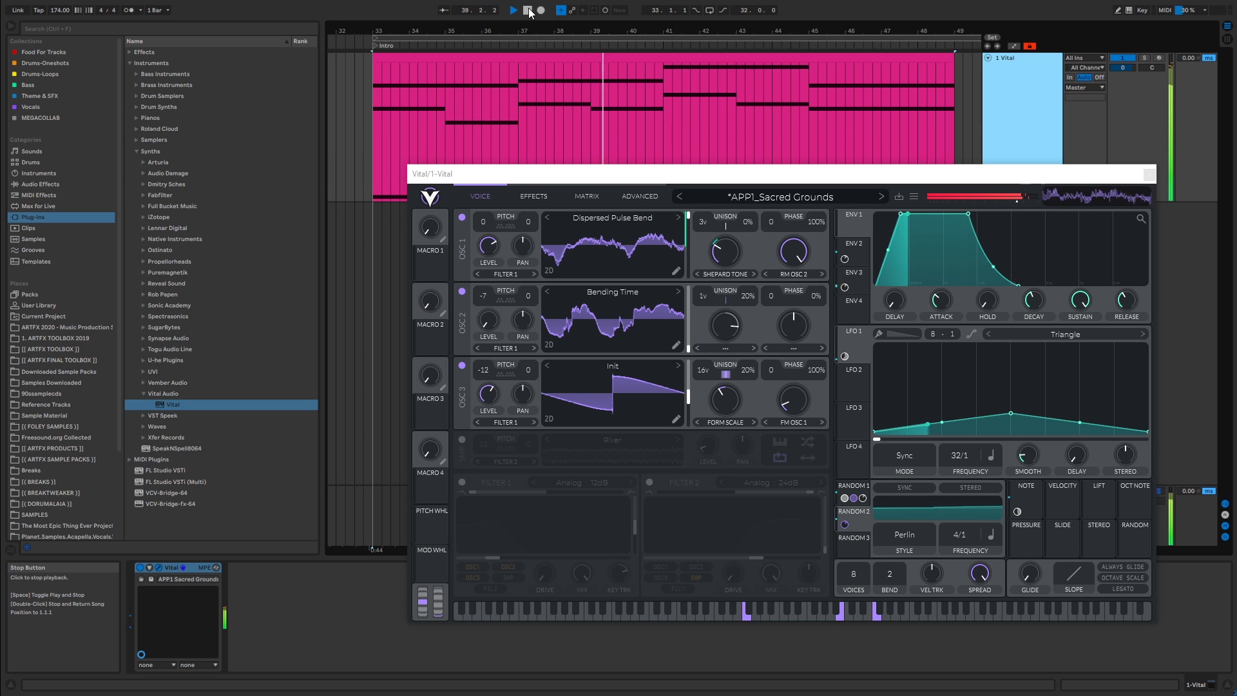
left_click(528, 11)
Switch on the sampler with the River sample and look through its list of available samples
left_click(461, 440)
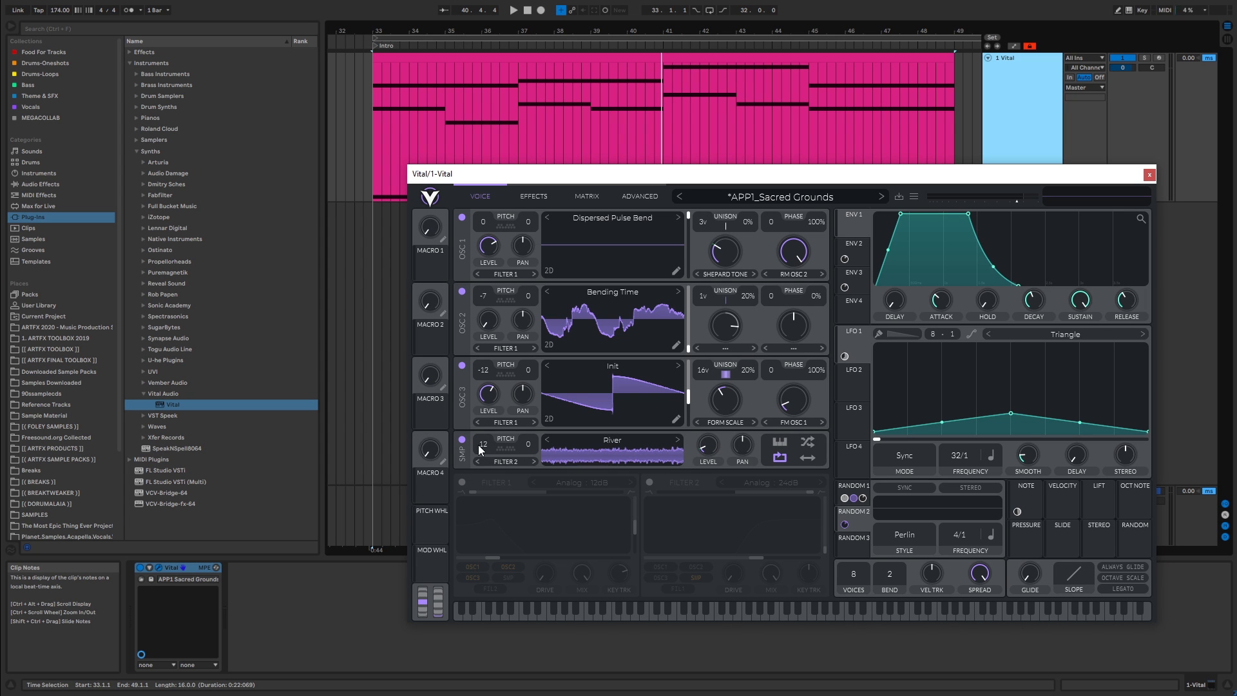
left_click(617, 443)
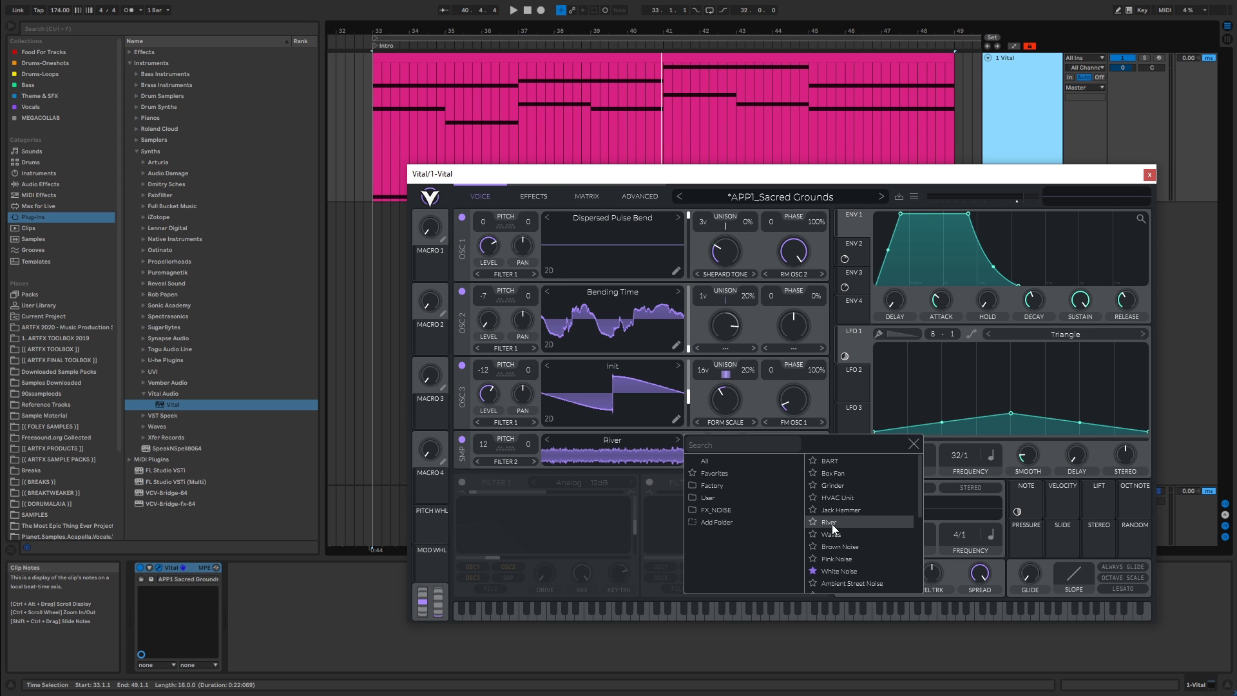
left_click(524, 454)
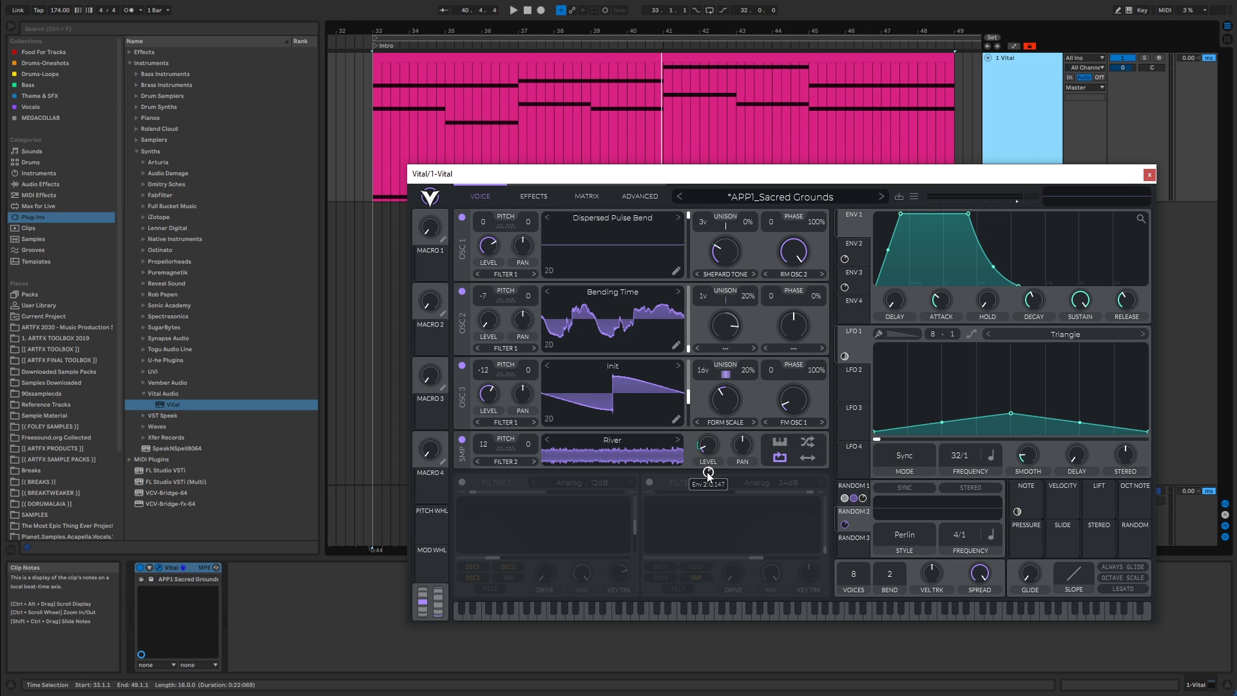
Show the whole Env 2 curve, unbypass its modulation of the sampler level, and audition the sound with the River sample
left_click(860, 242)
left_click_drag(1141, 218, 1140, 245)
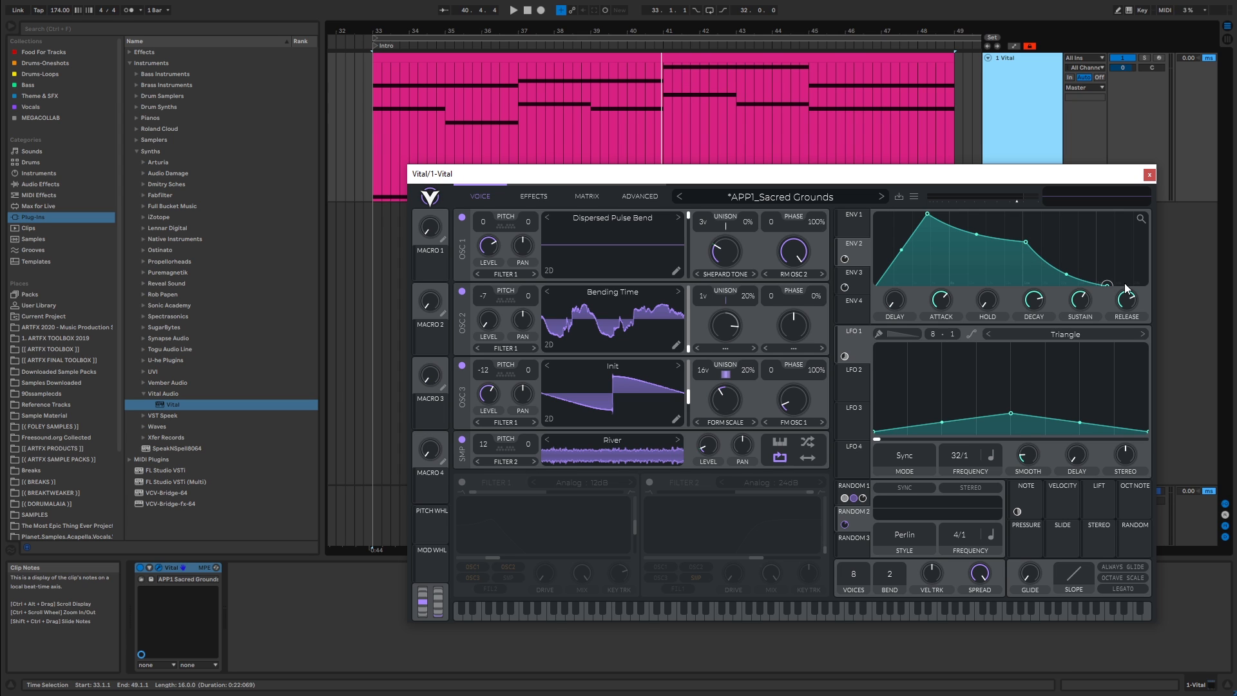
right_click(707, 470)
left_click(737, 492)
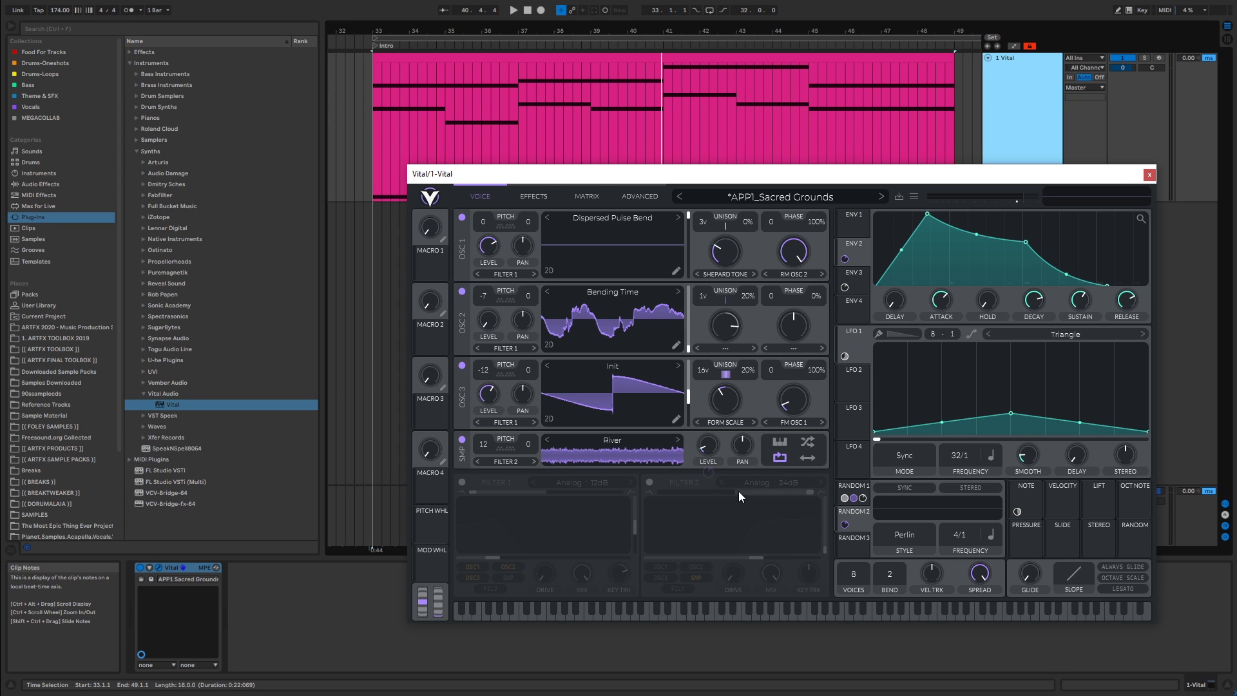
left_click(514, 11)
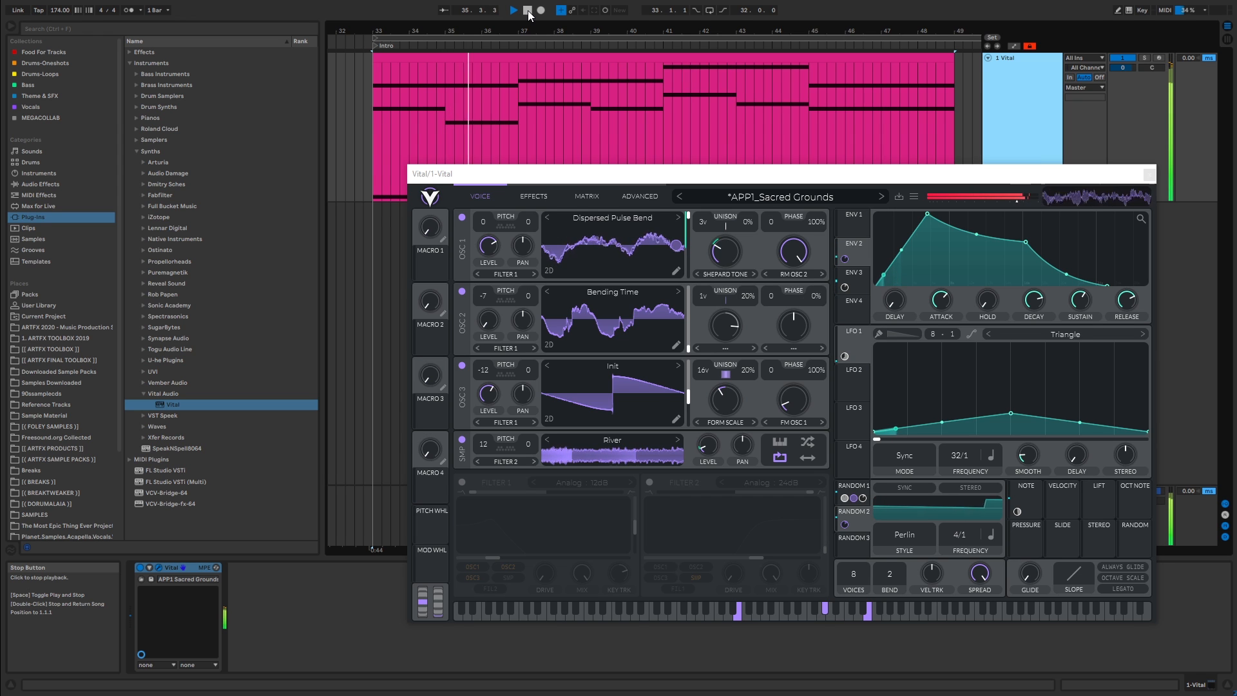
left_click(529, 11)
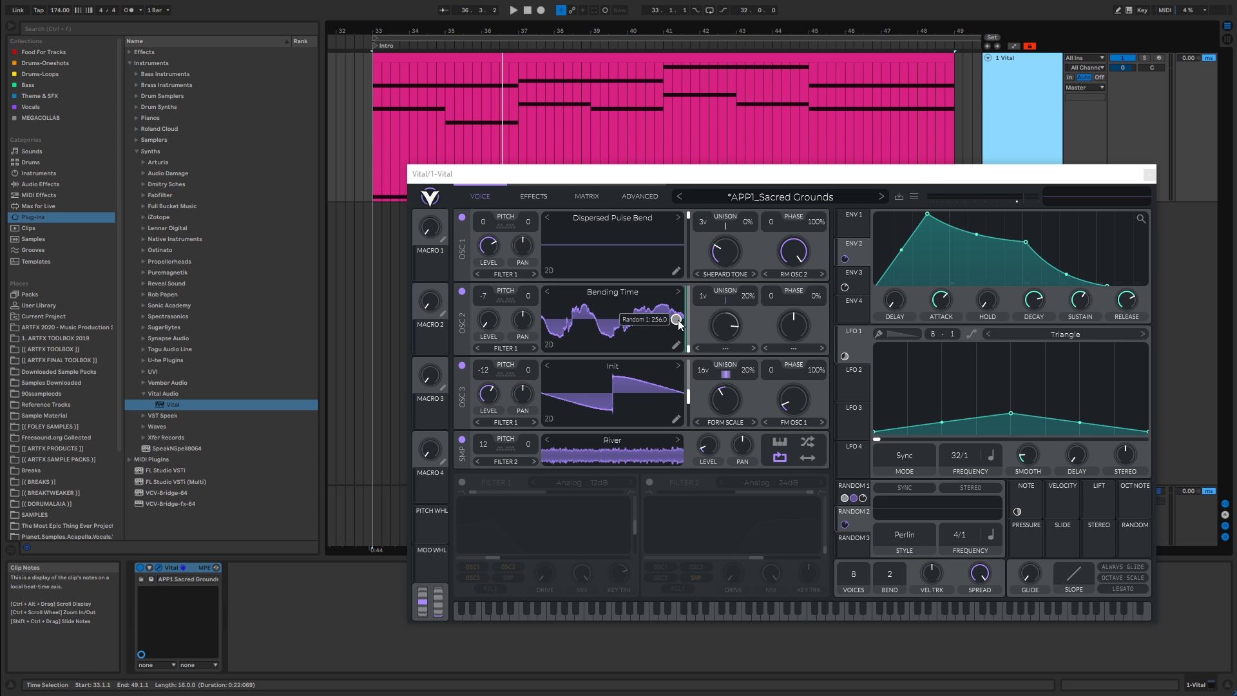
Show Random 1 and unbypass its modulation of oscillator 2's wavetable position
left_click(856, 487)
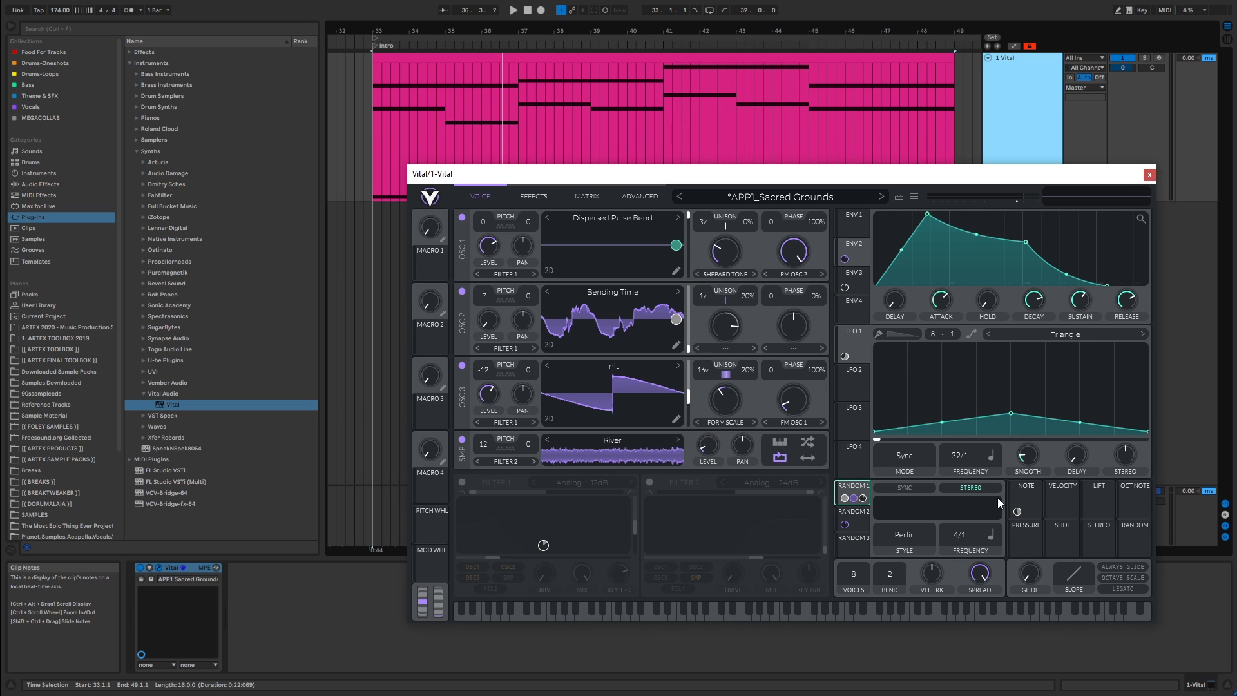
mouse_move(678, 322)
right_click(676, 319)
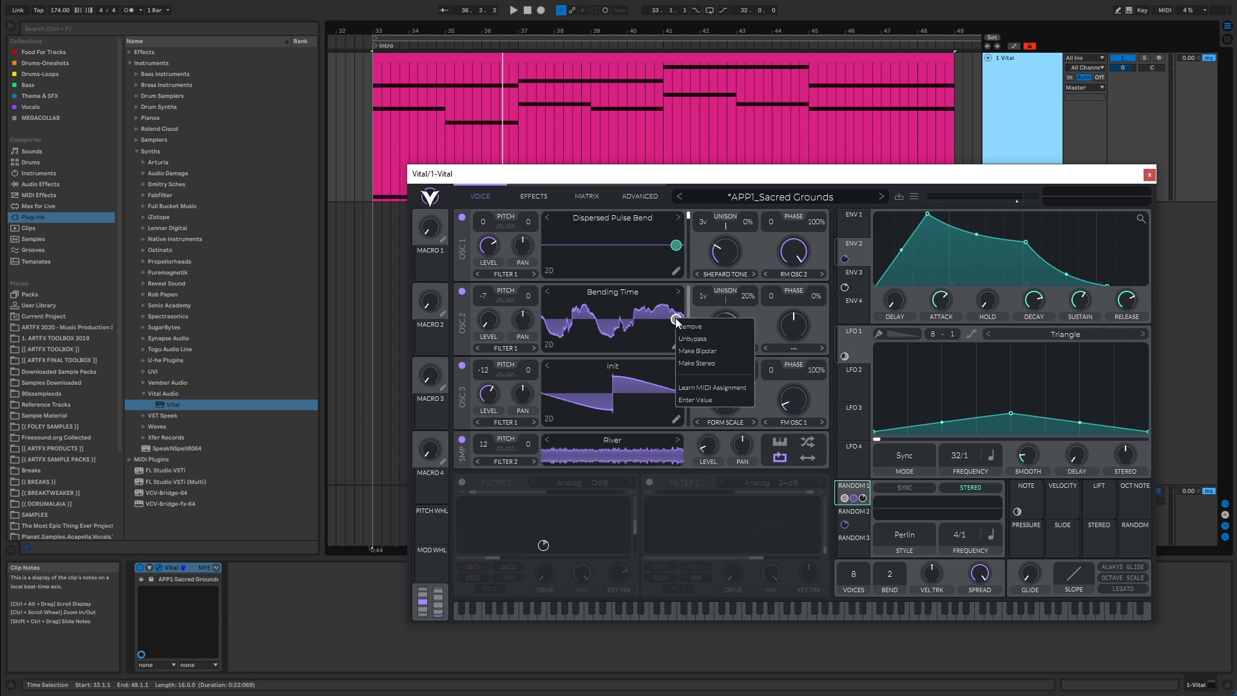
left_click(709, 338)
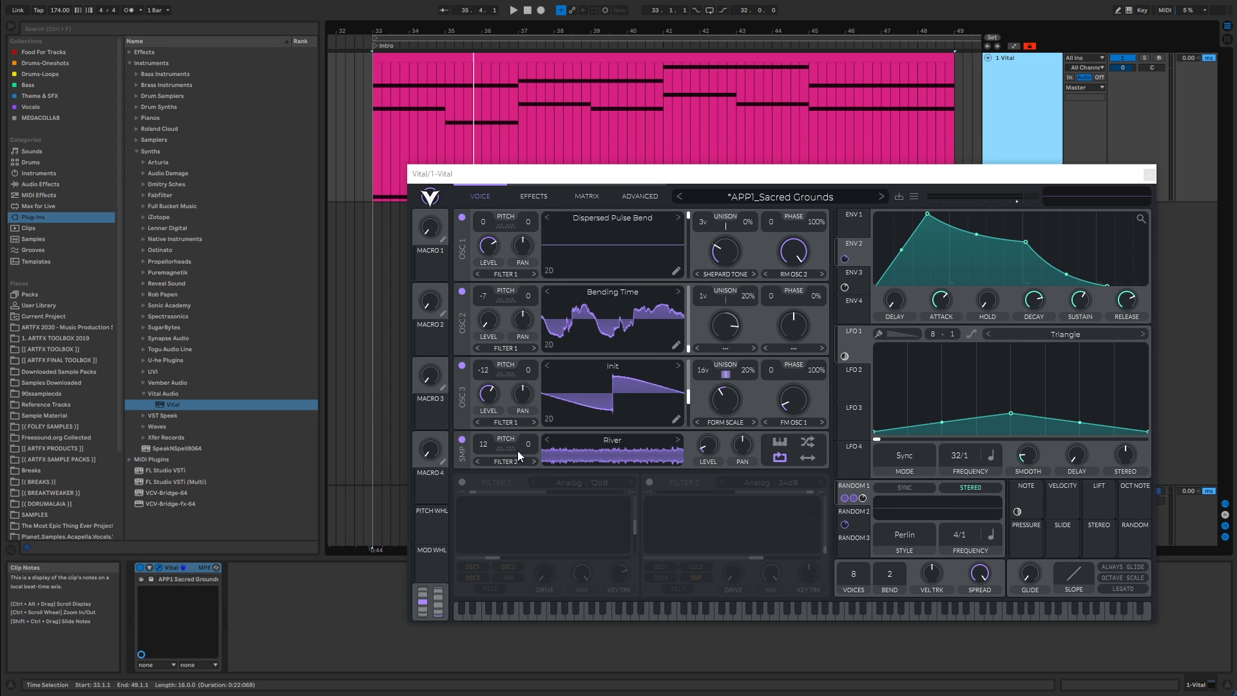
Switch on filter 1, take oscillator 2 out of it so it goes straight to Effects, and audition the sound
left_click(462, 482)
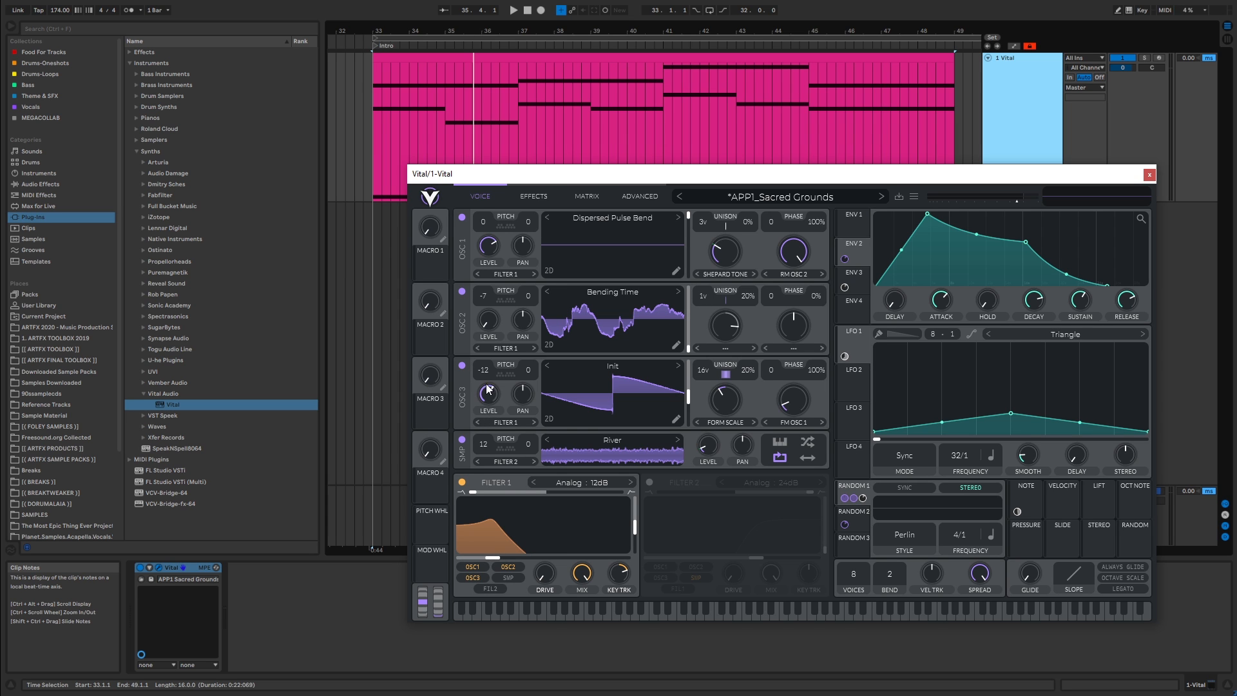
left_click(507, 568)
key("space")
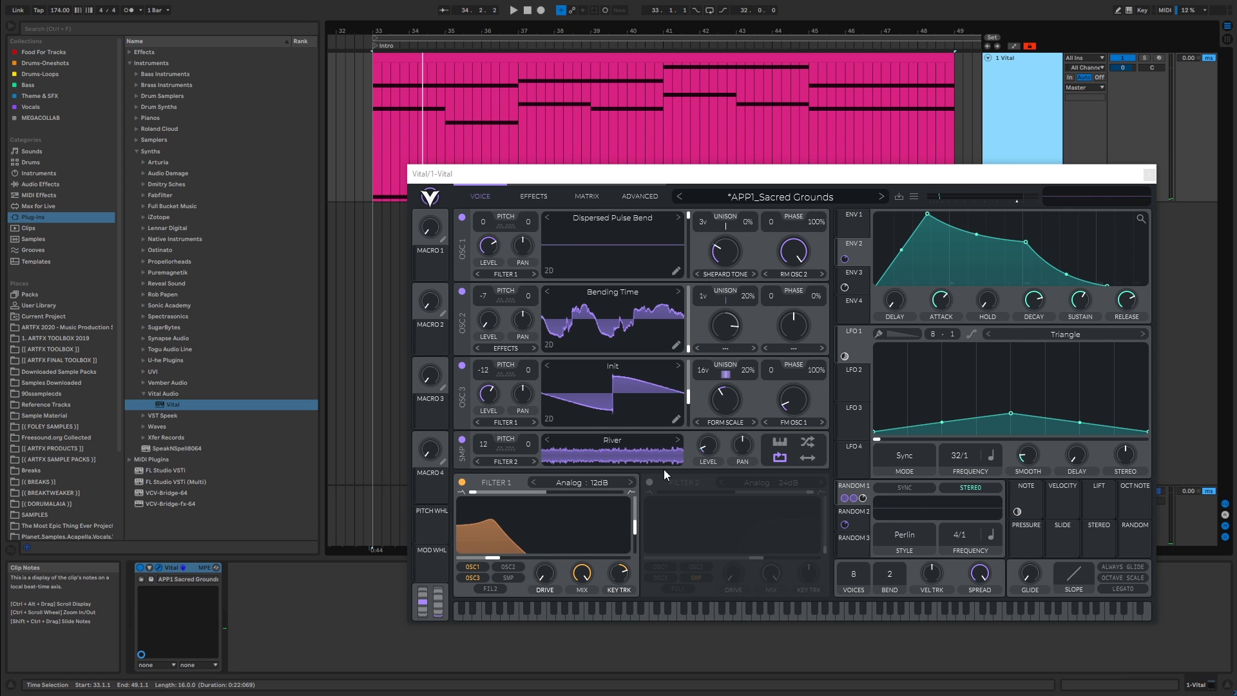
Switch on filter 2 for the sampler and audition the sound with both filters active
left_click(650, 482)
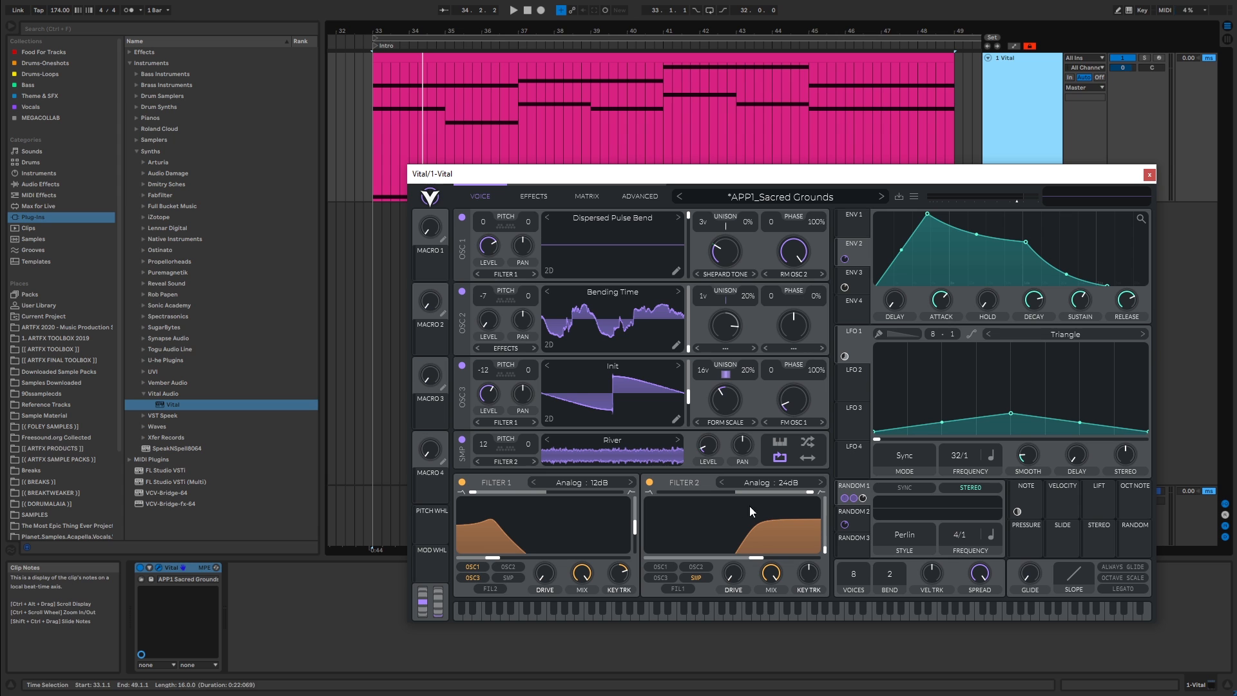
left_click(513, 11)
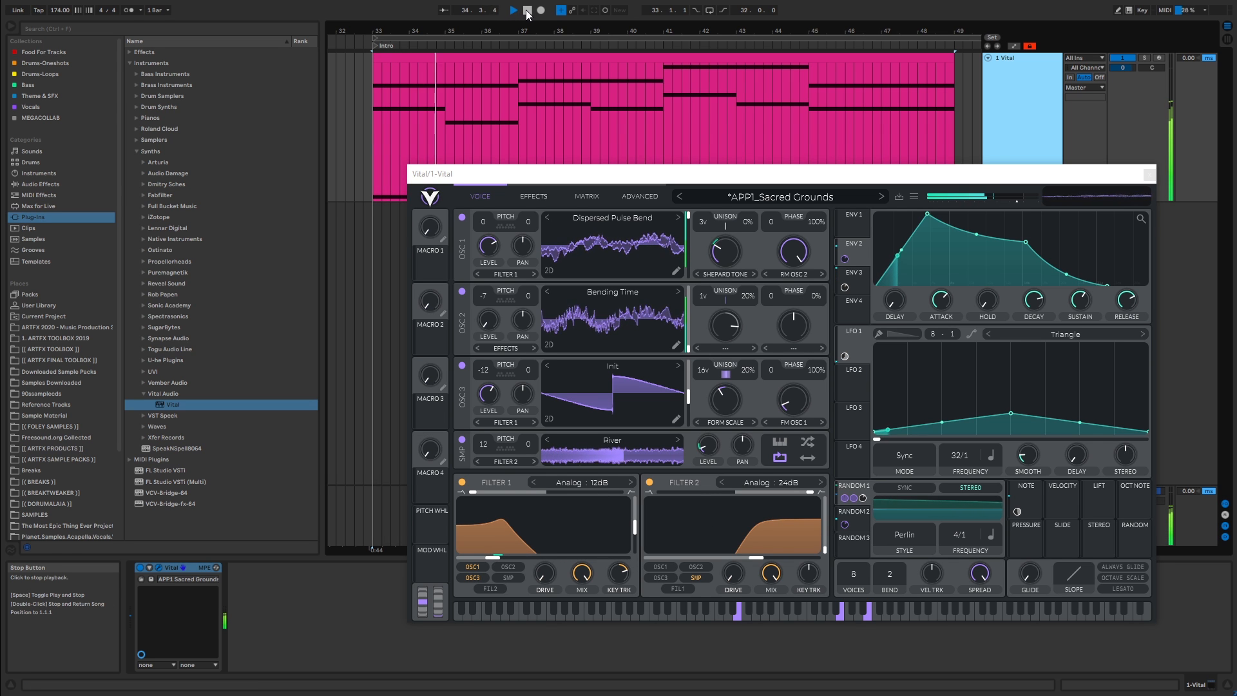
left_click(532, 11)
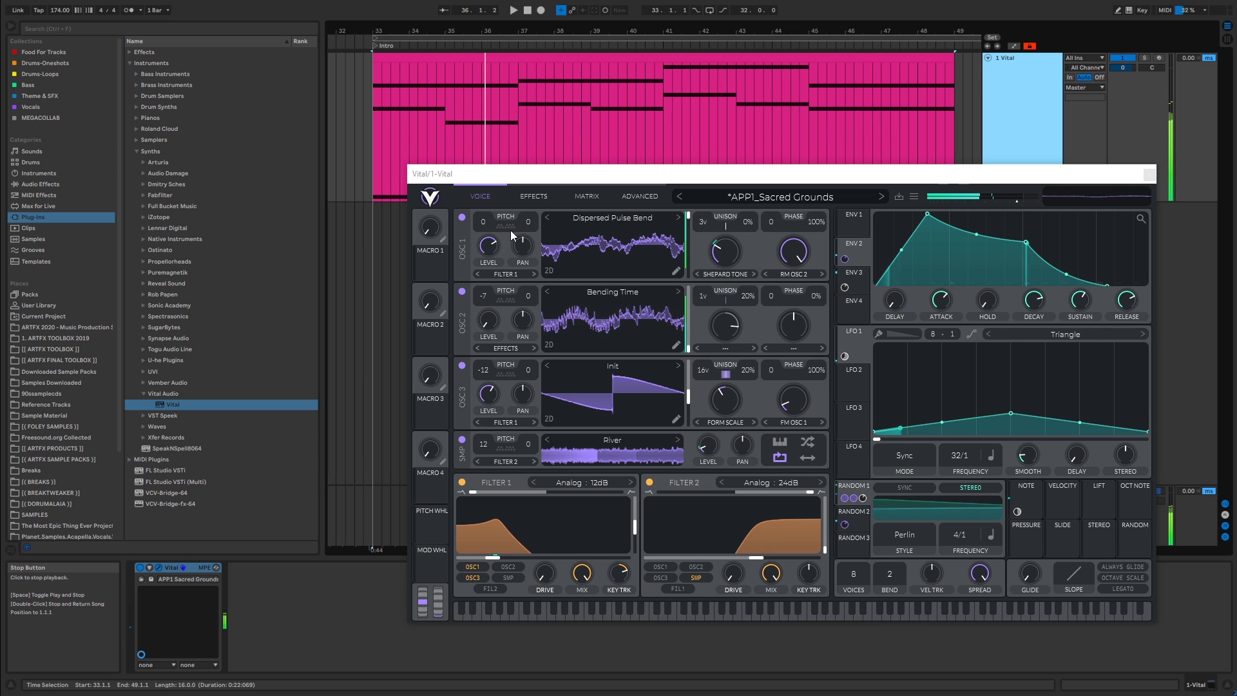
Unbypass the LFO 1 modulation of filter 1's cutoff
mouse_move(534, 551)
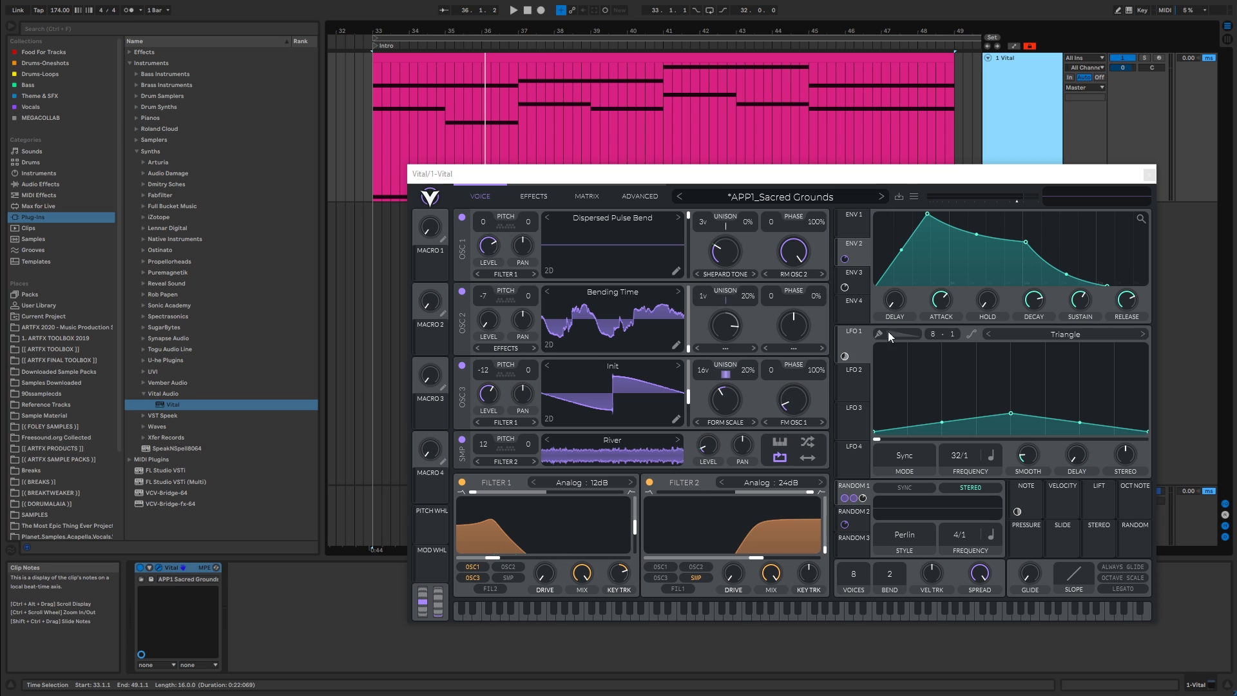
right_click(845, 357)
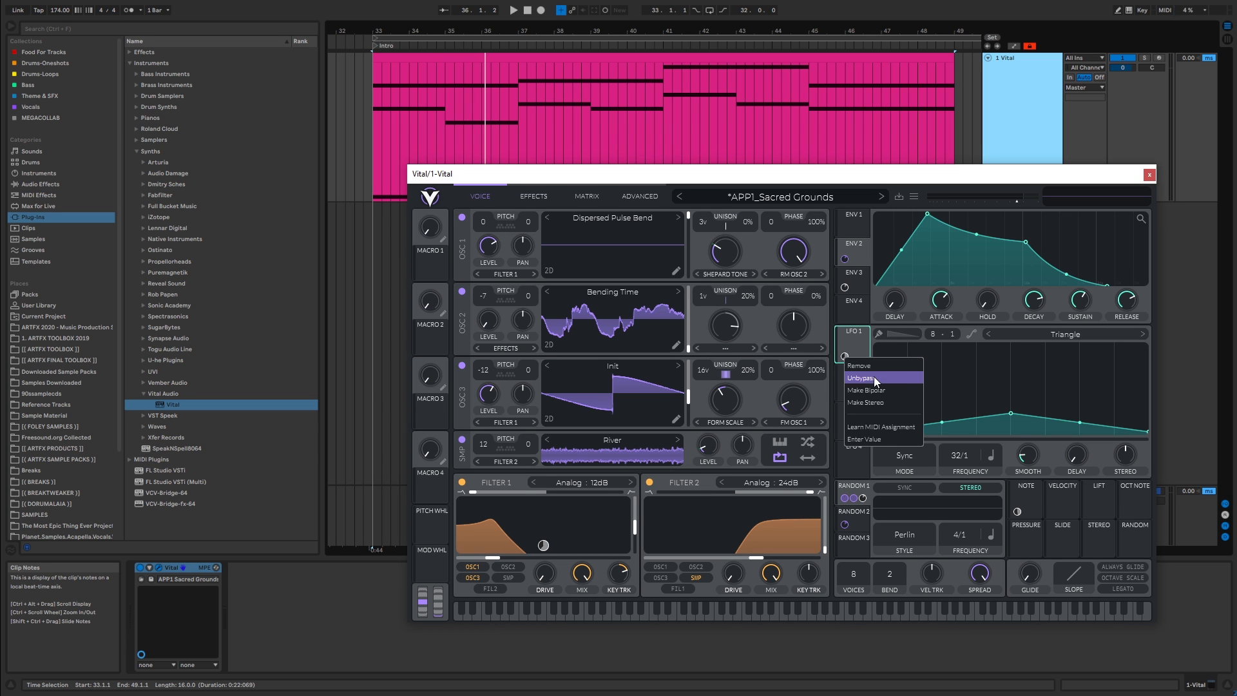
left_click(874, 376)
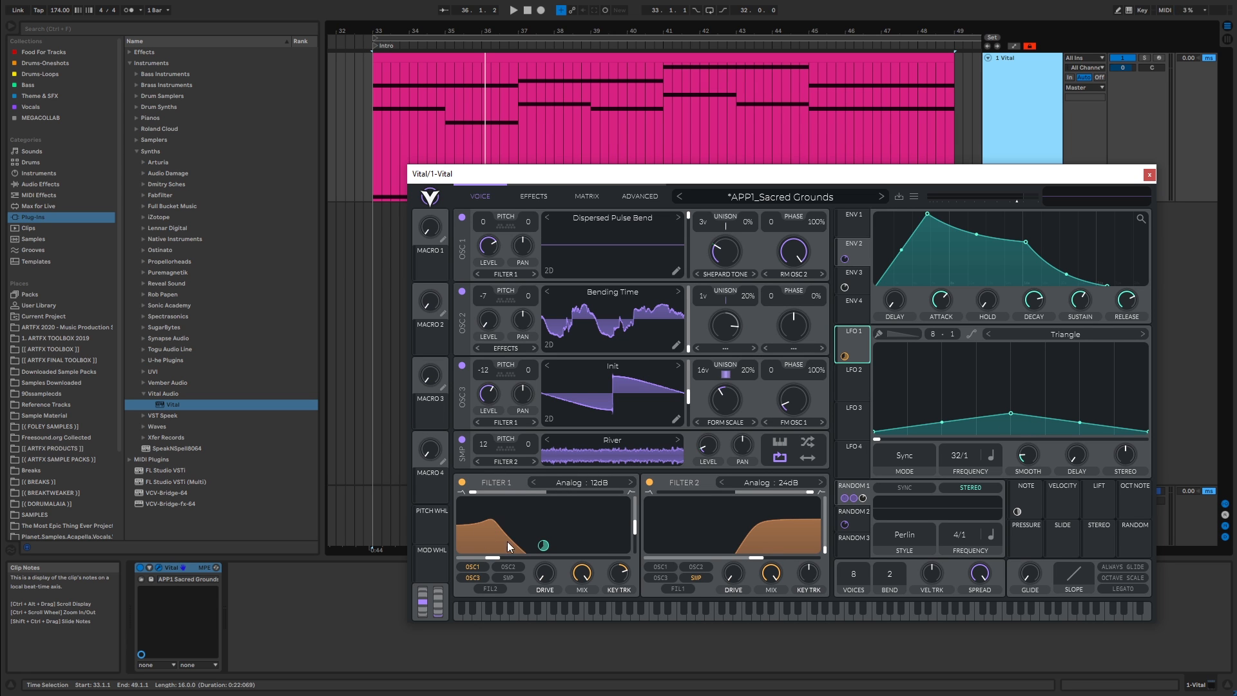
Review LFO 1's Sync mode against the clip's bars 33 to 41 and play the clip to hear the filter sweep
left_click(911, 455)
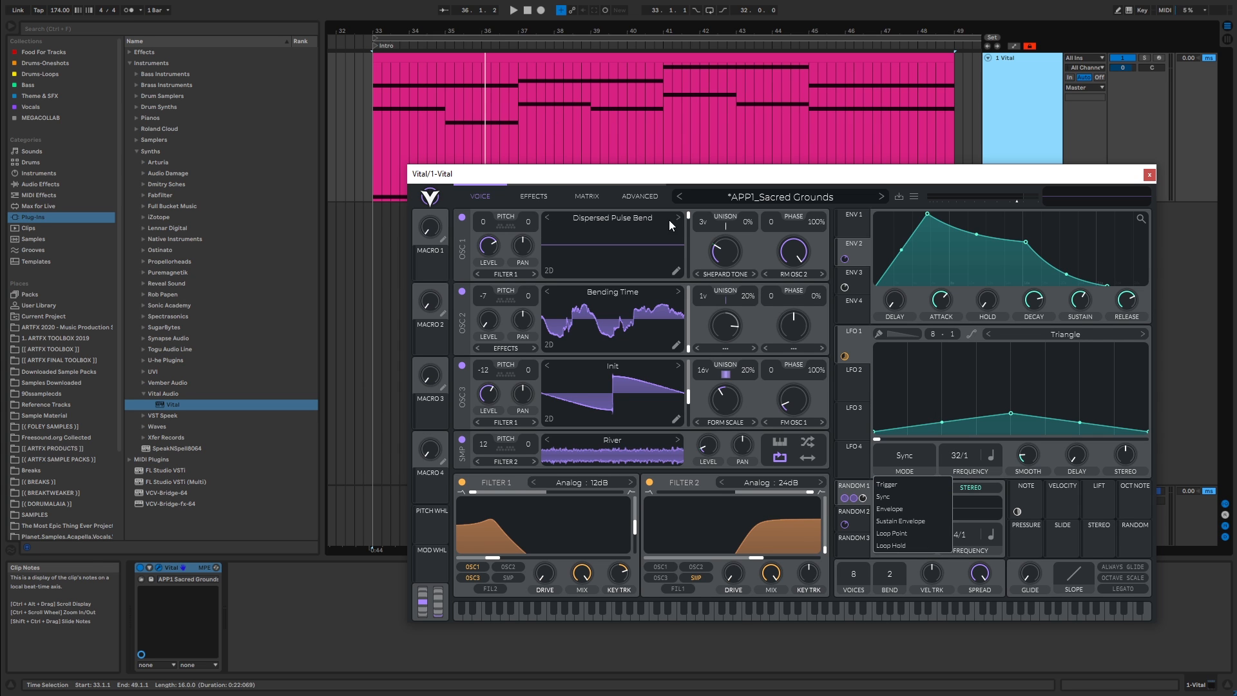
left_click(377, 99)
left_click_drag(377, 100, 663, 106)
left_click(446, 104)
left_click(905, 455)
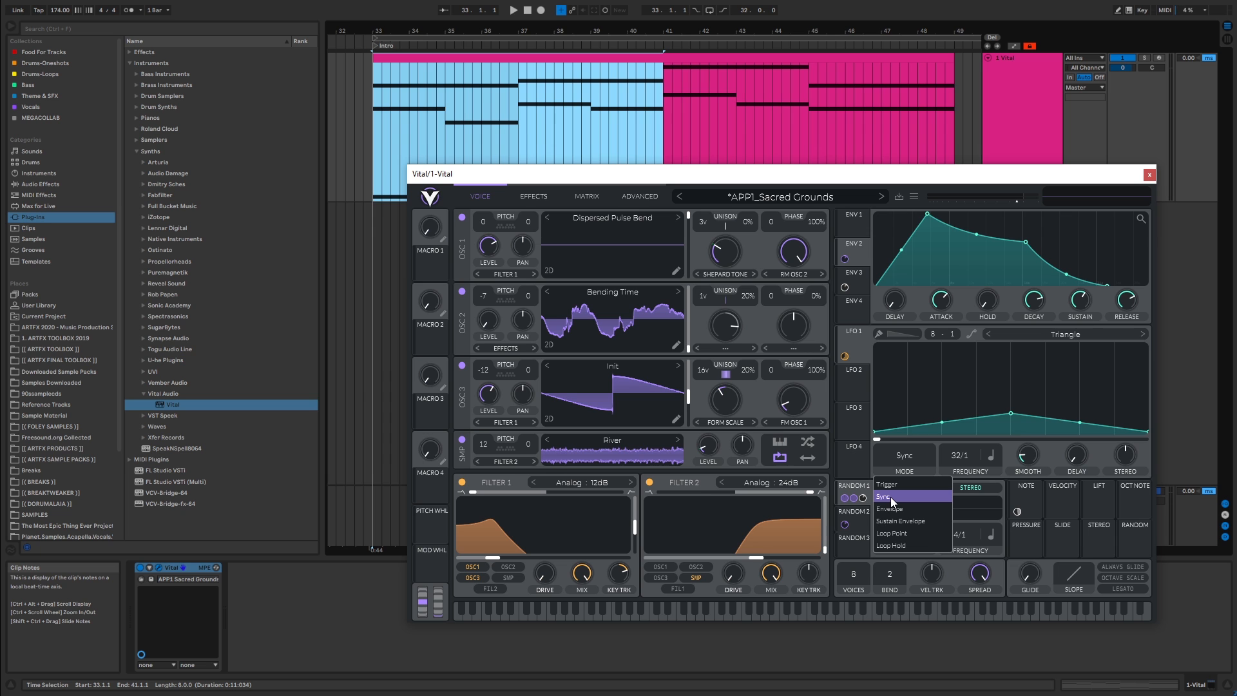
left_click(891, 497)
key("space")
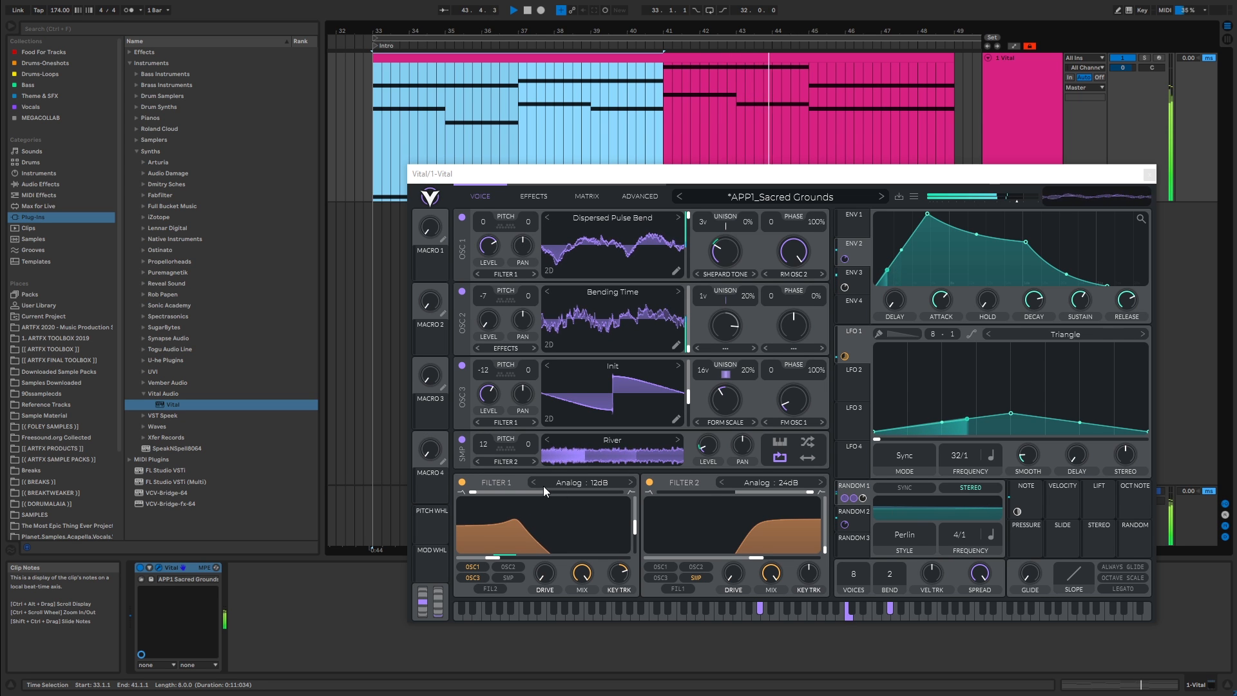
double_click(529, 15)
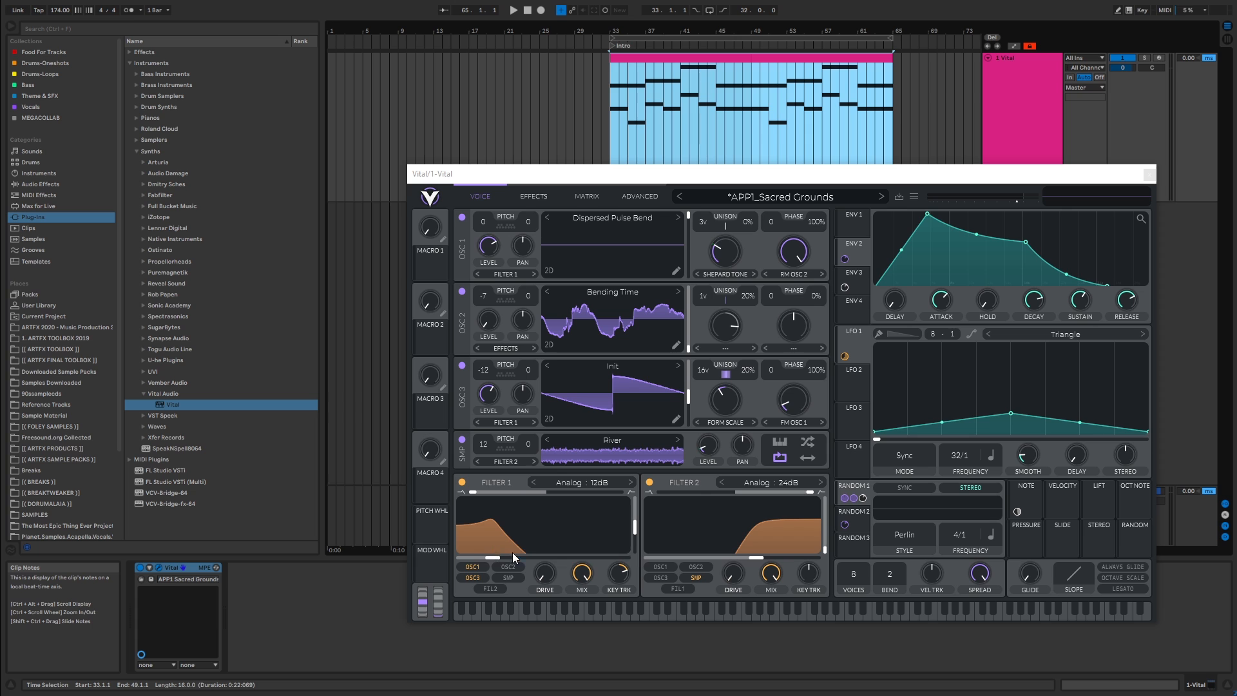
Unbypass the Random 1 modulation of filter 1's cutoff and audition the clip from bar 33
mouse_move(547, 548)
mouse_move(859, 498)
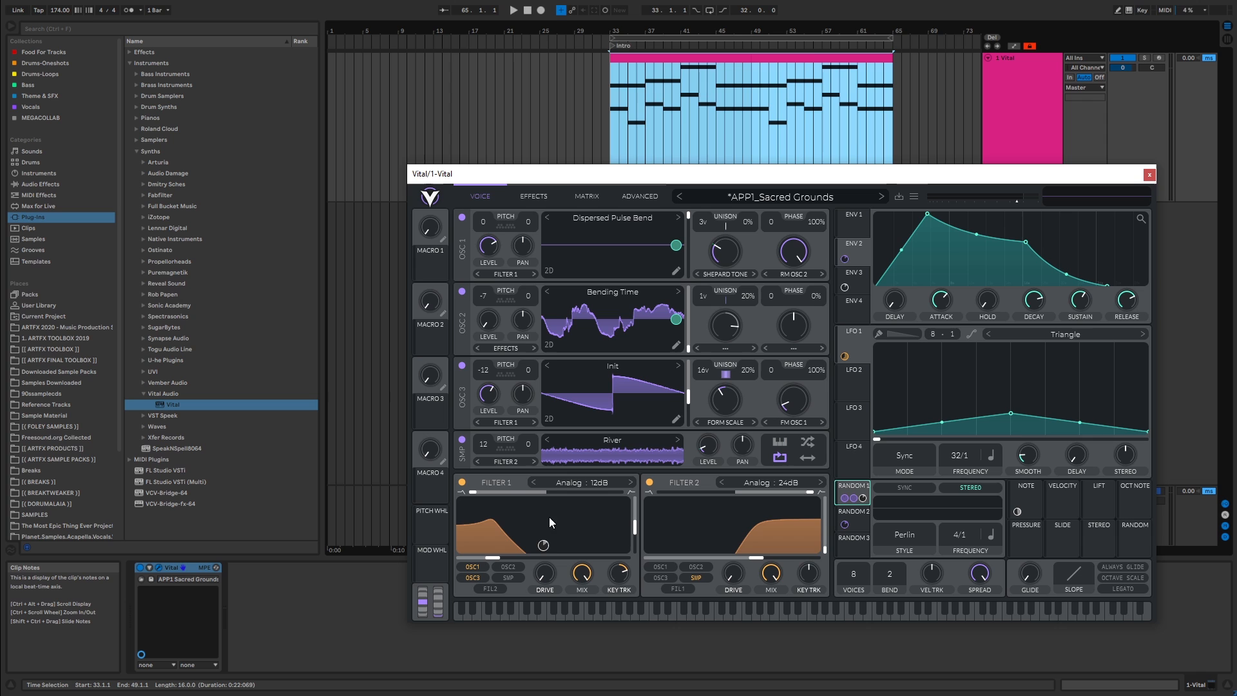
right_click(543, 548)
left_click(574, 551)
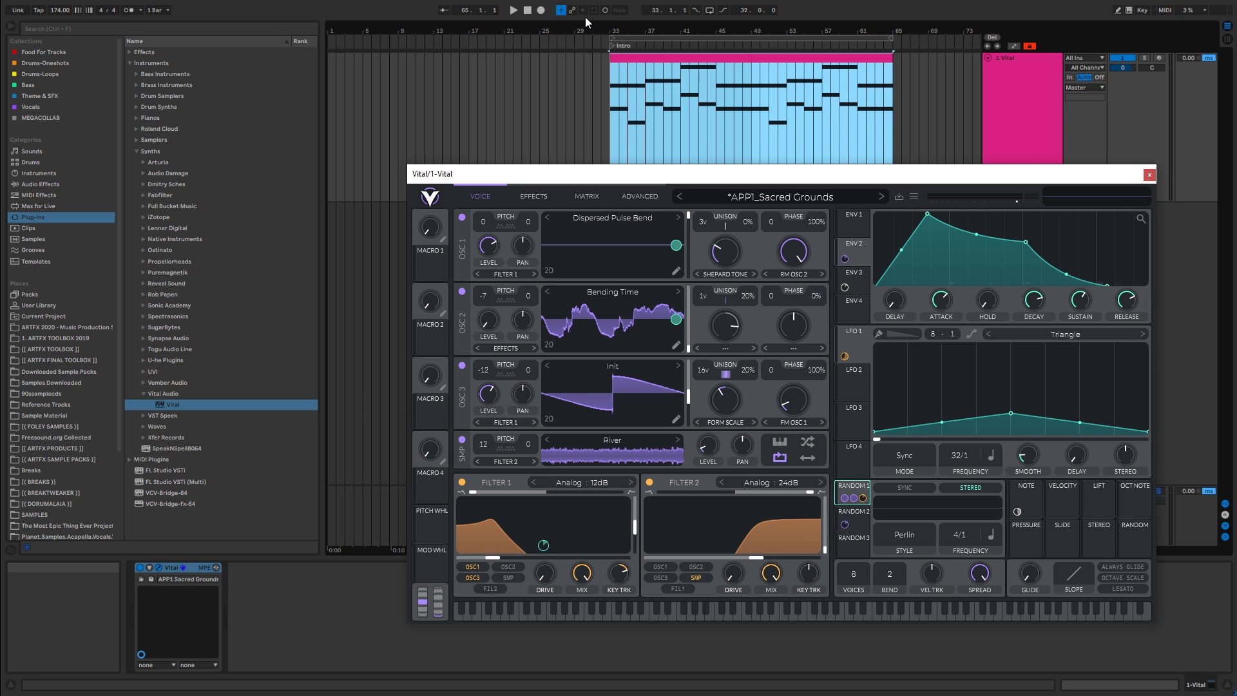
left_click(609, 103)
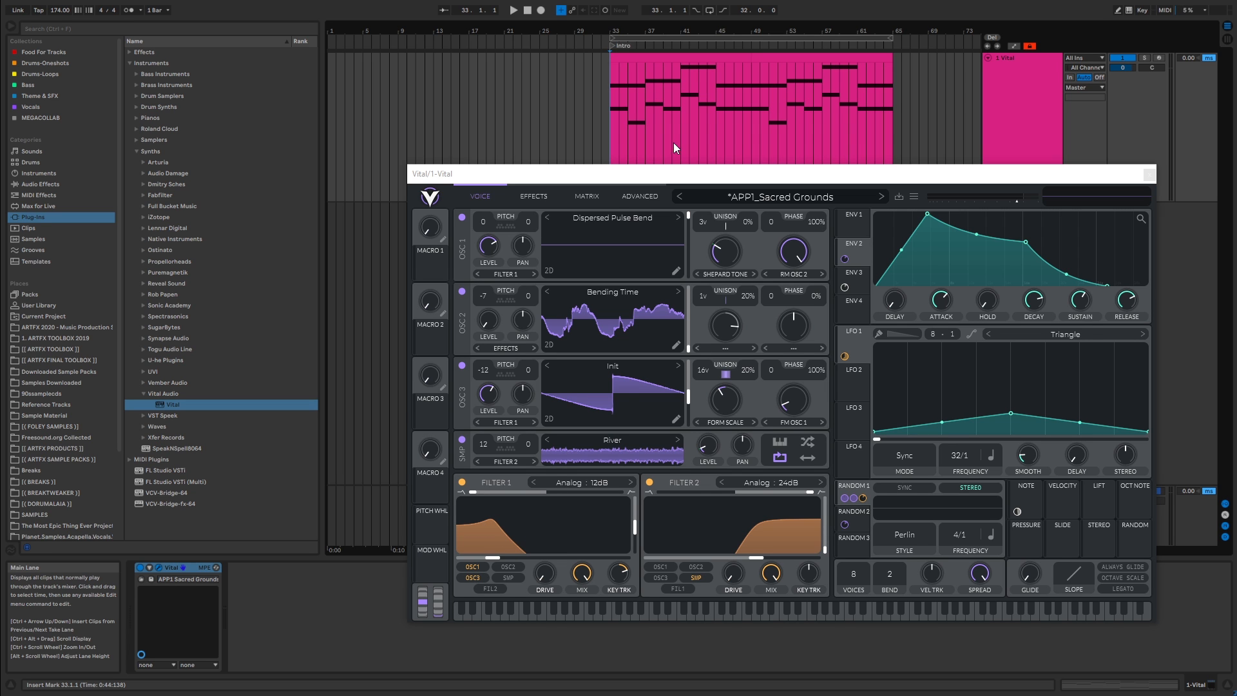
key("space")
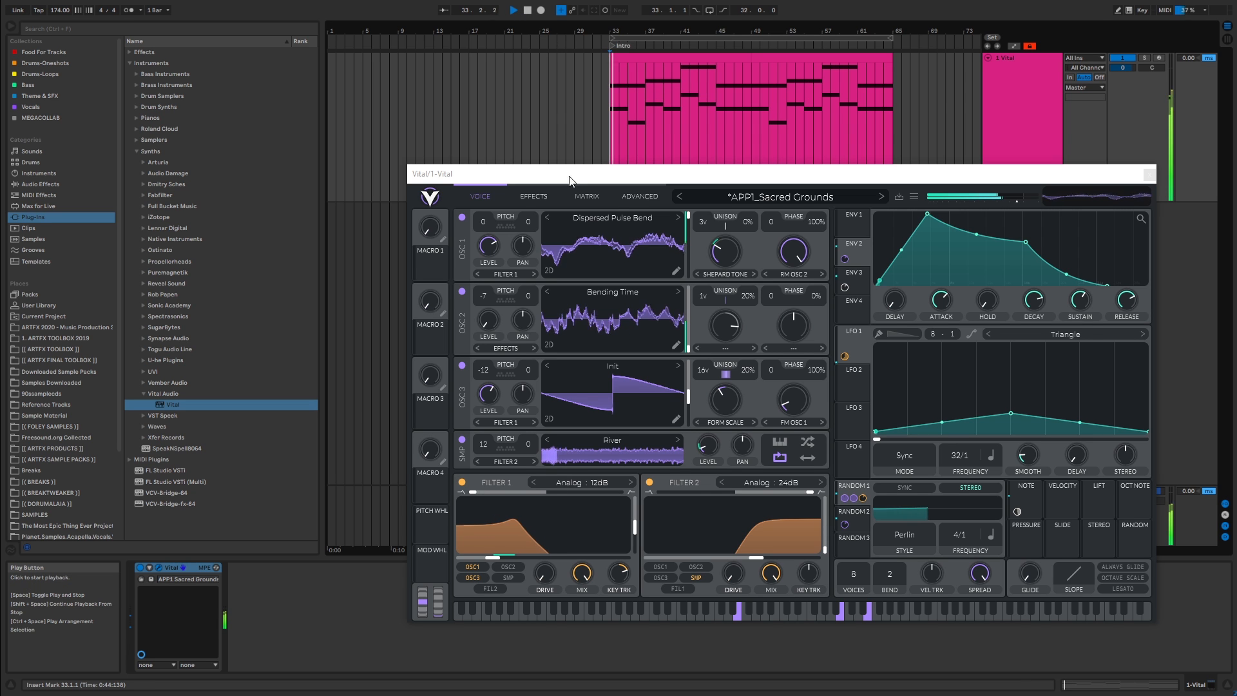
mouse_move(515, 533)
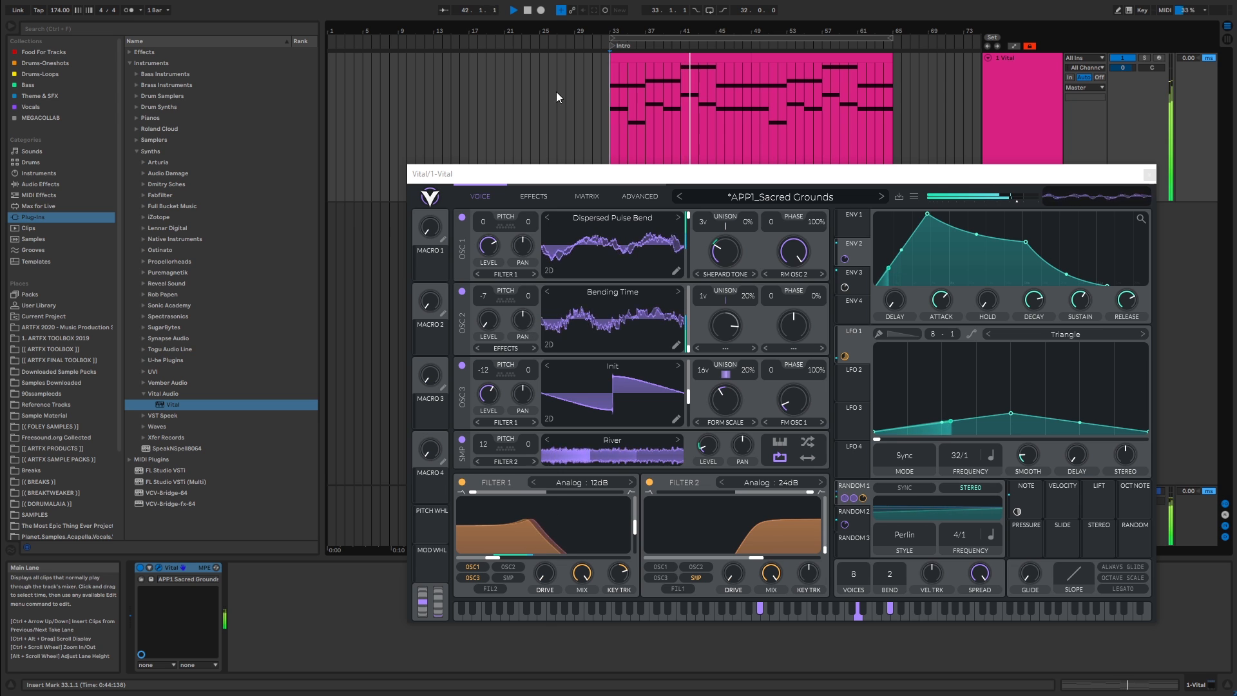
left_click(528, 11)
Show the whole Env 3 curve, unbypass its modulation of filter 1's cutoff, and audition the clip
mouse_move(555, 547)
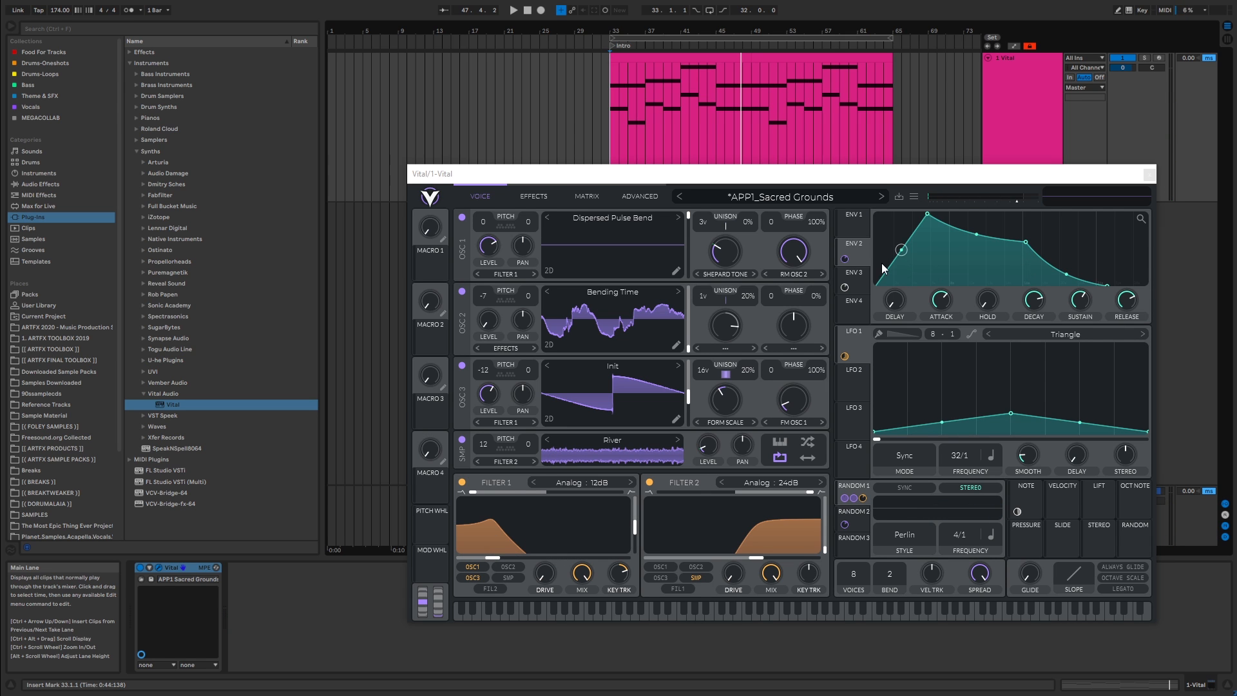
left_click(854, 281)
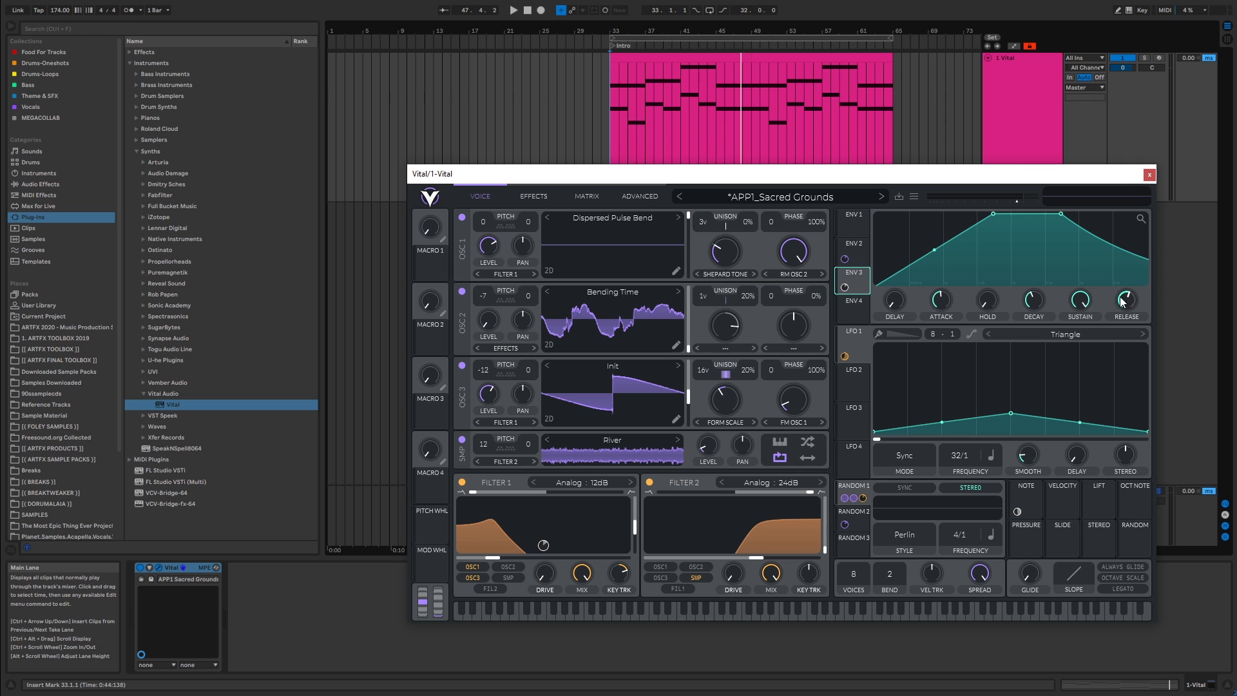
mouse_move(1142, 221)
left_mouse_down()
mouse_move(1142, 192)
mouse_move(1141, 256)
mouse_move(1142, 242)
left_mouse_up()
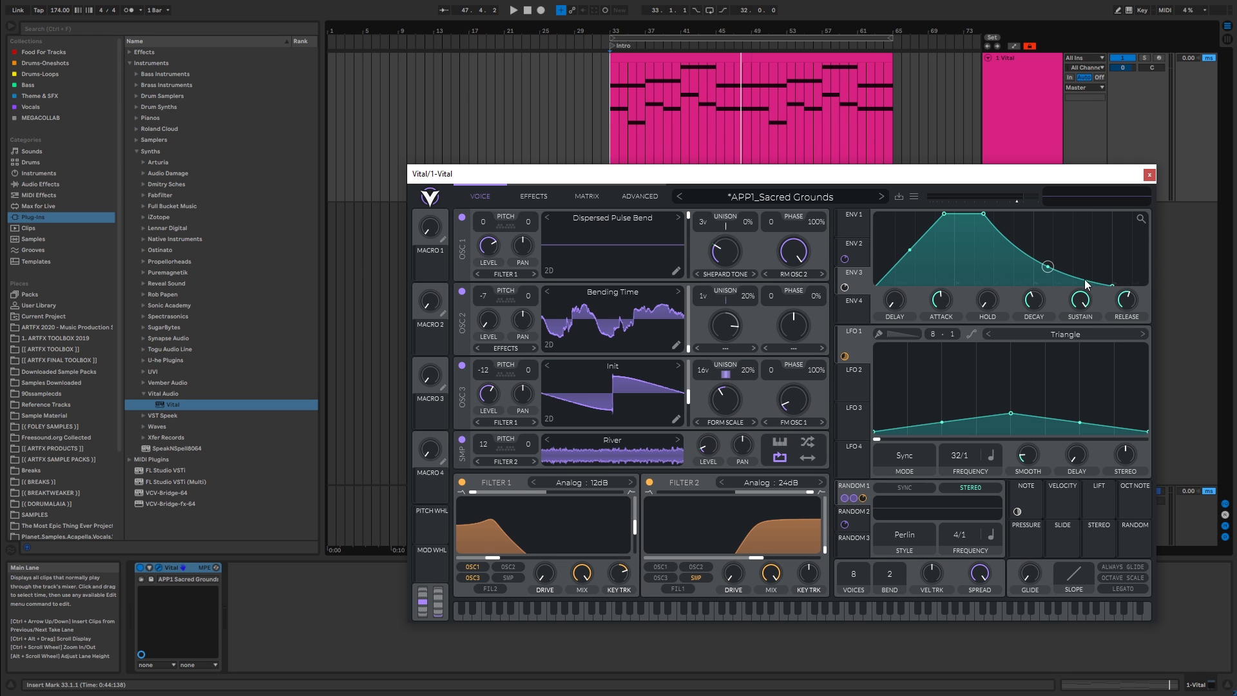
right_click(845, 287)
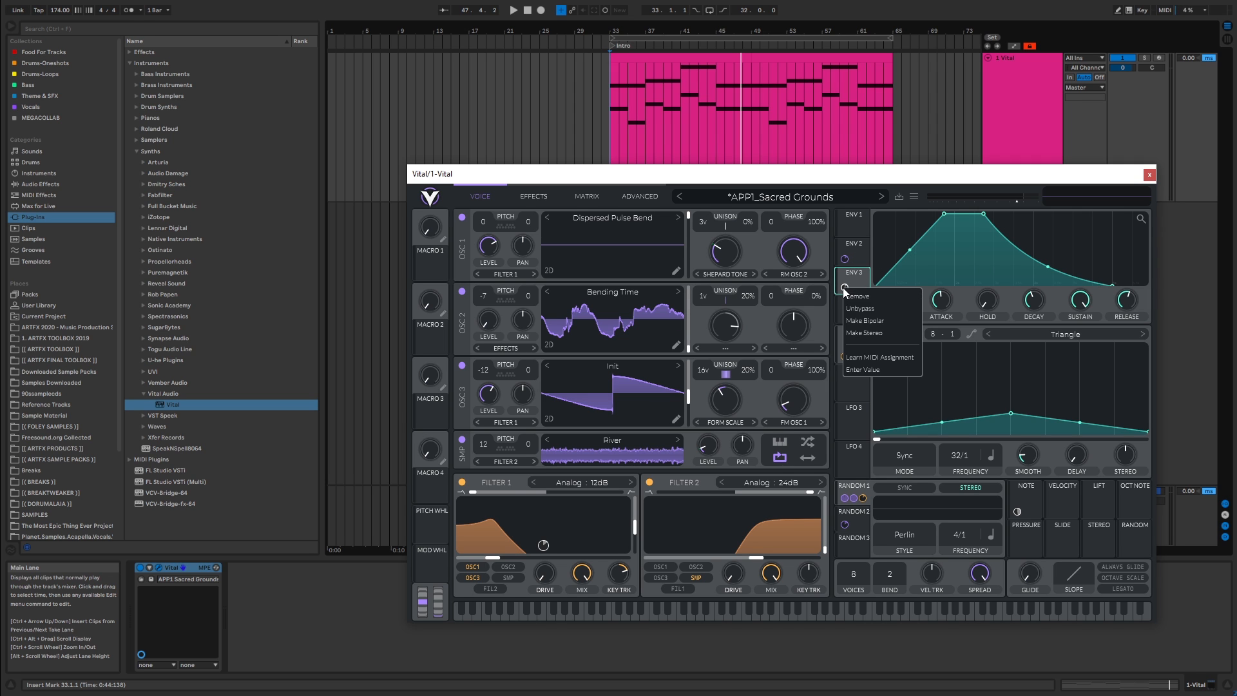
left_click(879, 311)
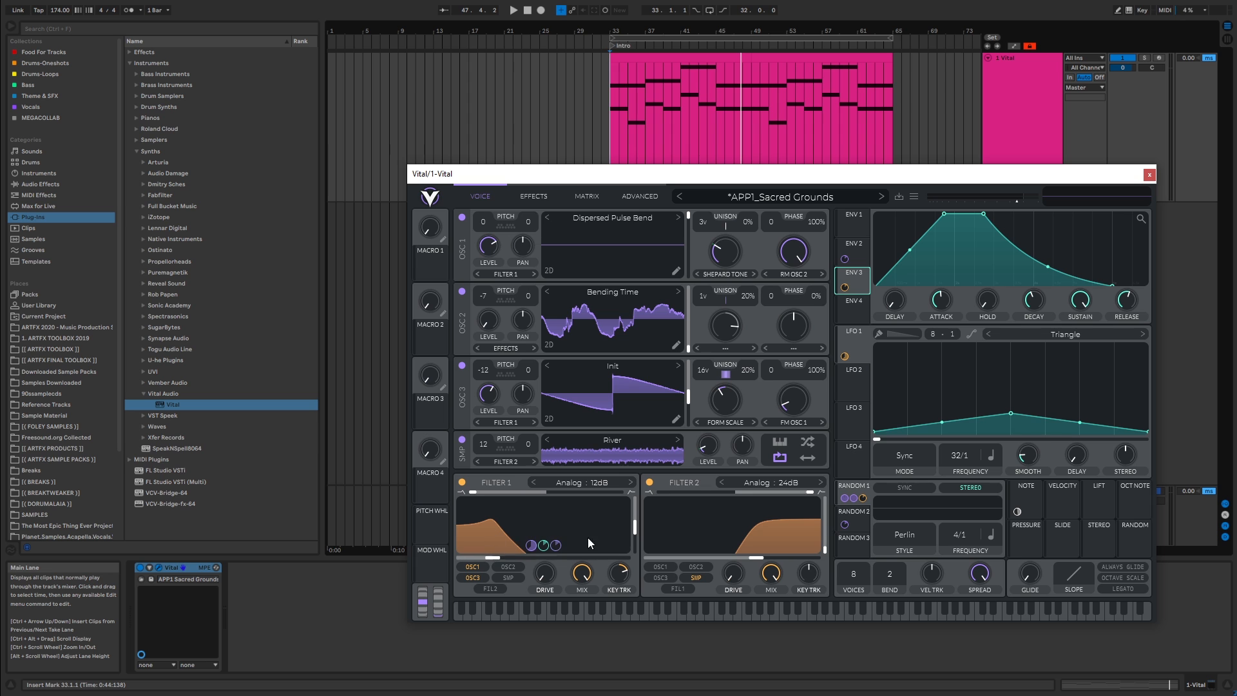
left_click(513, 10)
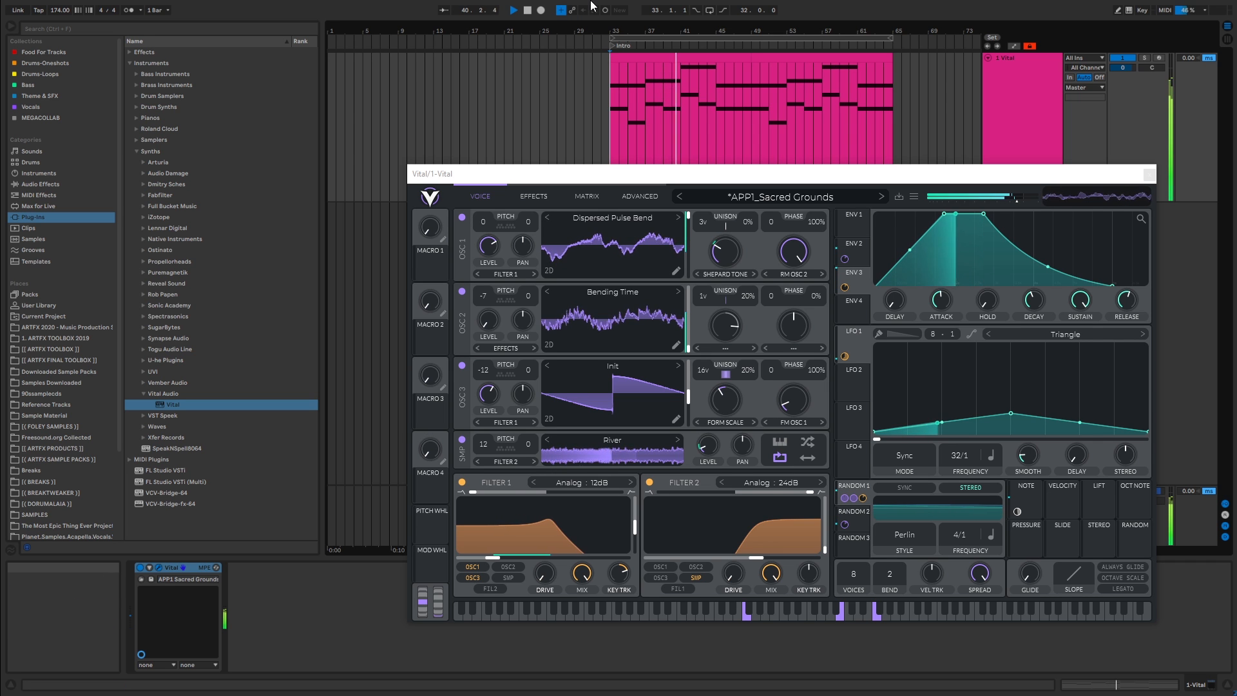
Stop playback and review the stack choices of oscillator 1's unison in the advanced settings
left_click(528, 11)
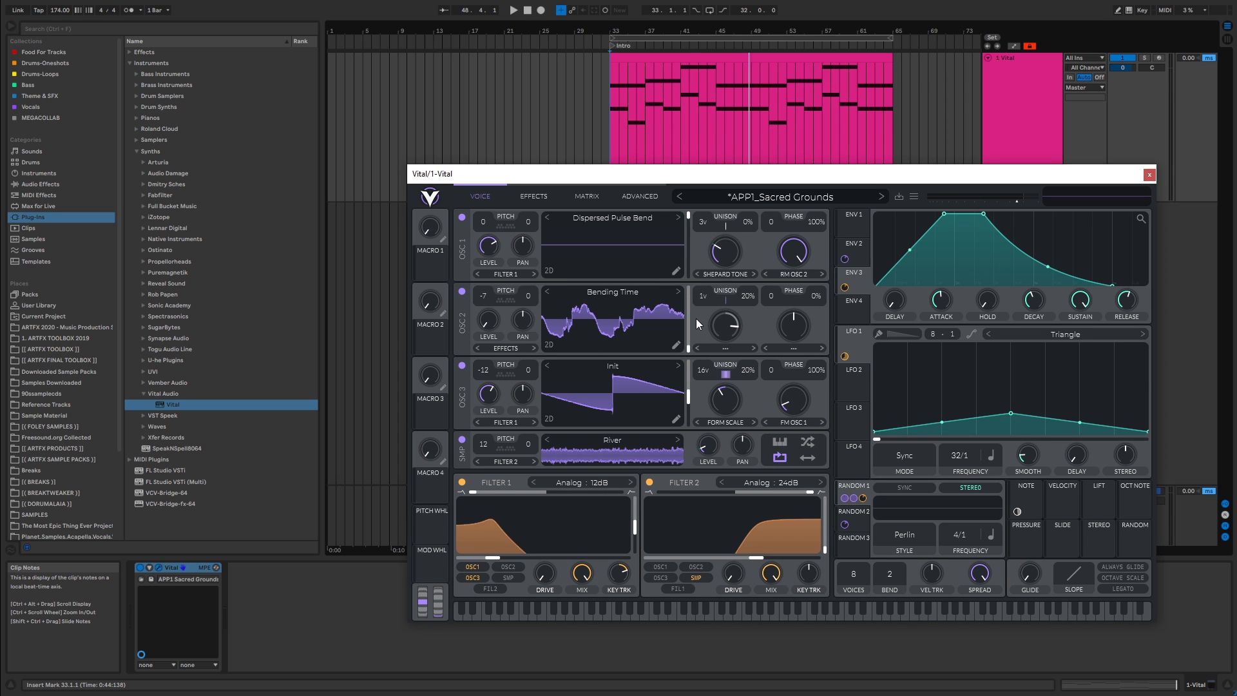
left_click(640, 197)
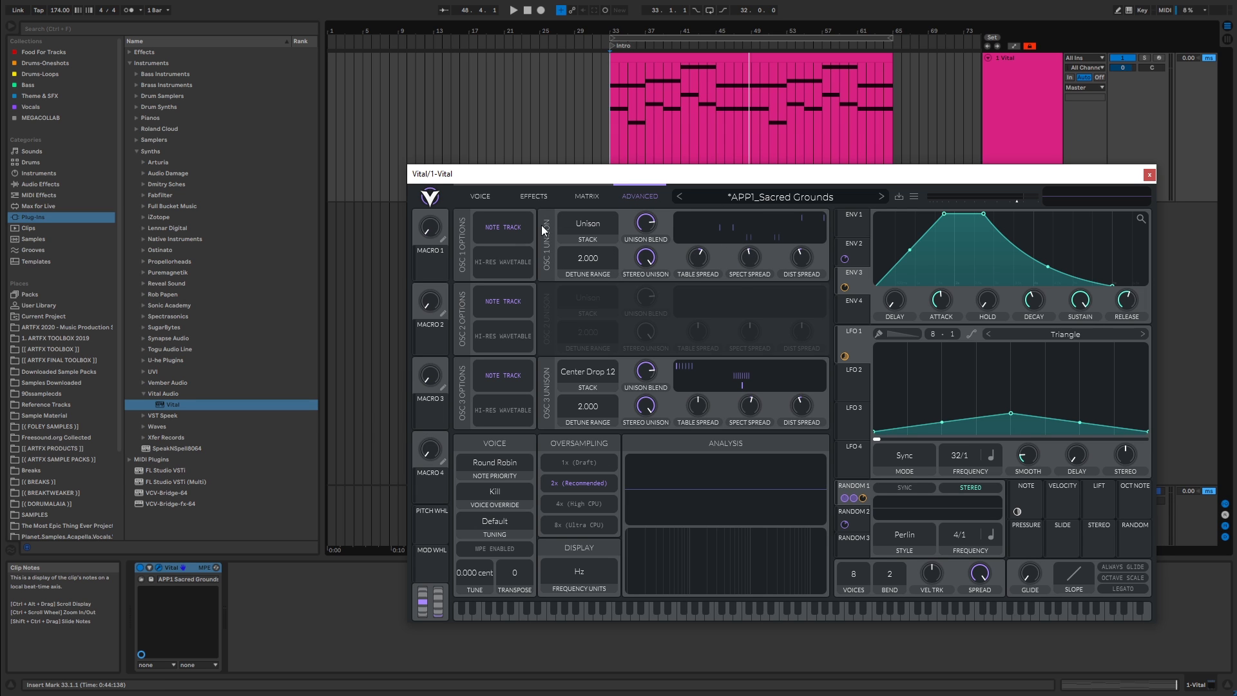
left_click(580, 237)
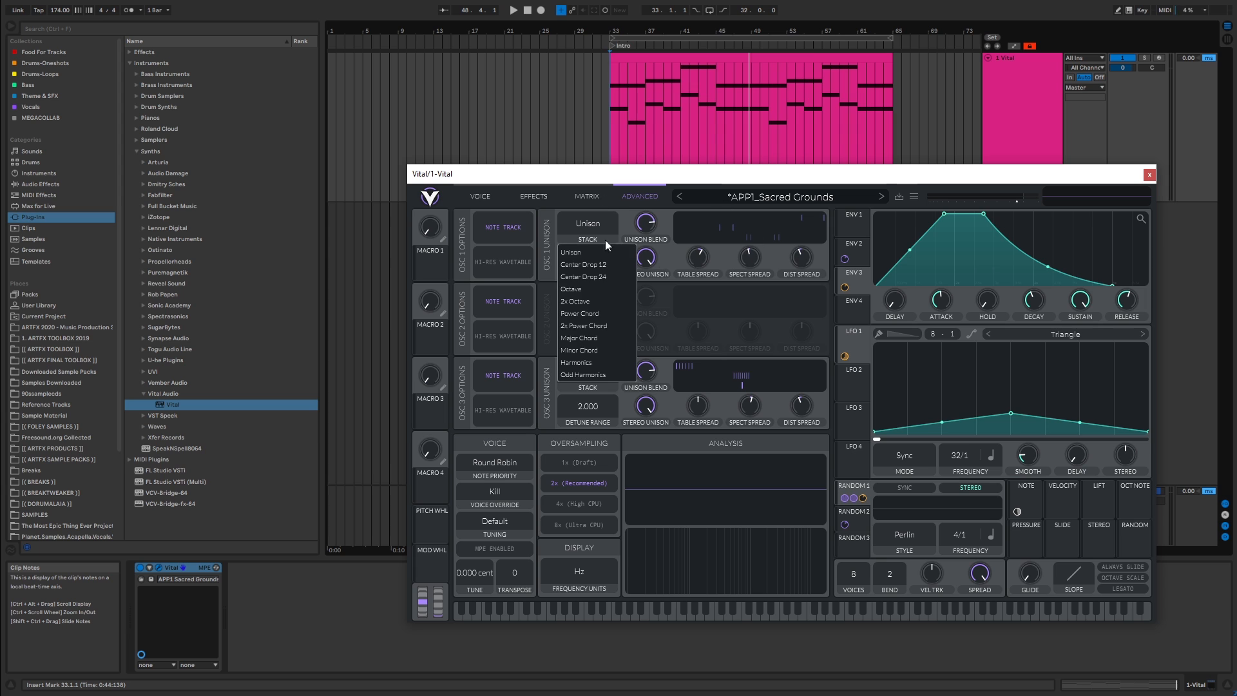
left_click(667, 215)
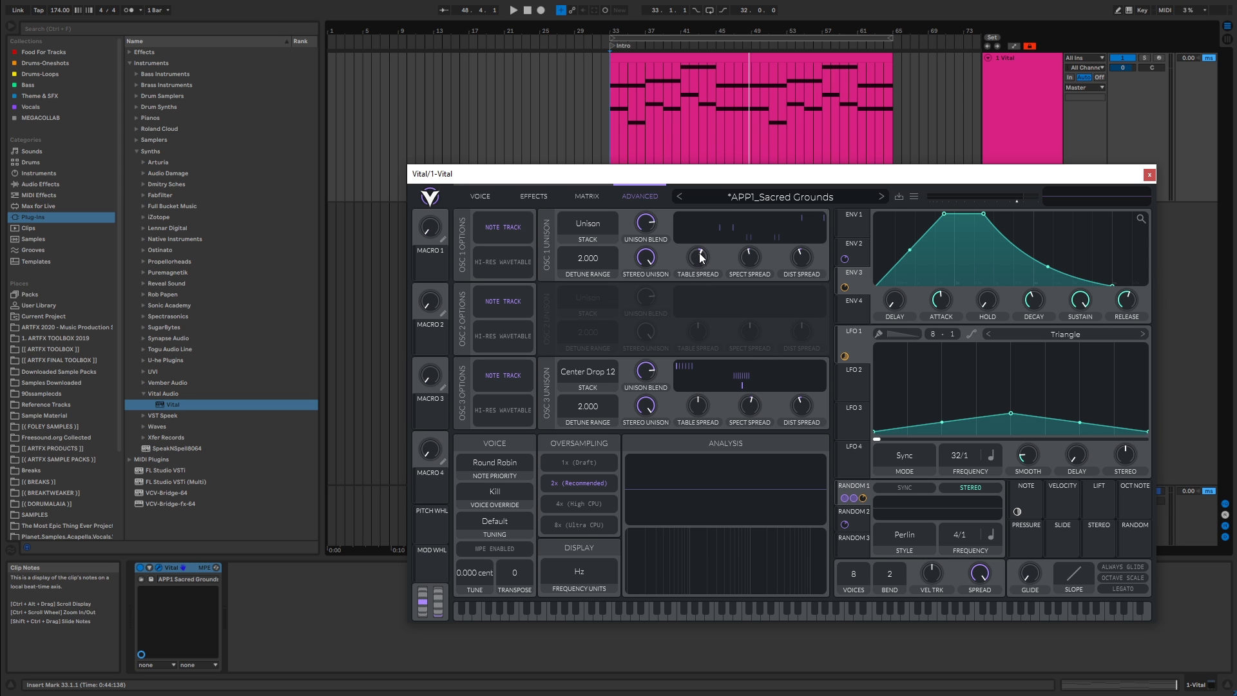
Compare oscillator 1's table spread and spectral spread settings with its wavetable position and Shepard Tone controls in the voice view
left_click(482, 196)
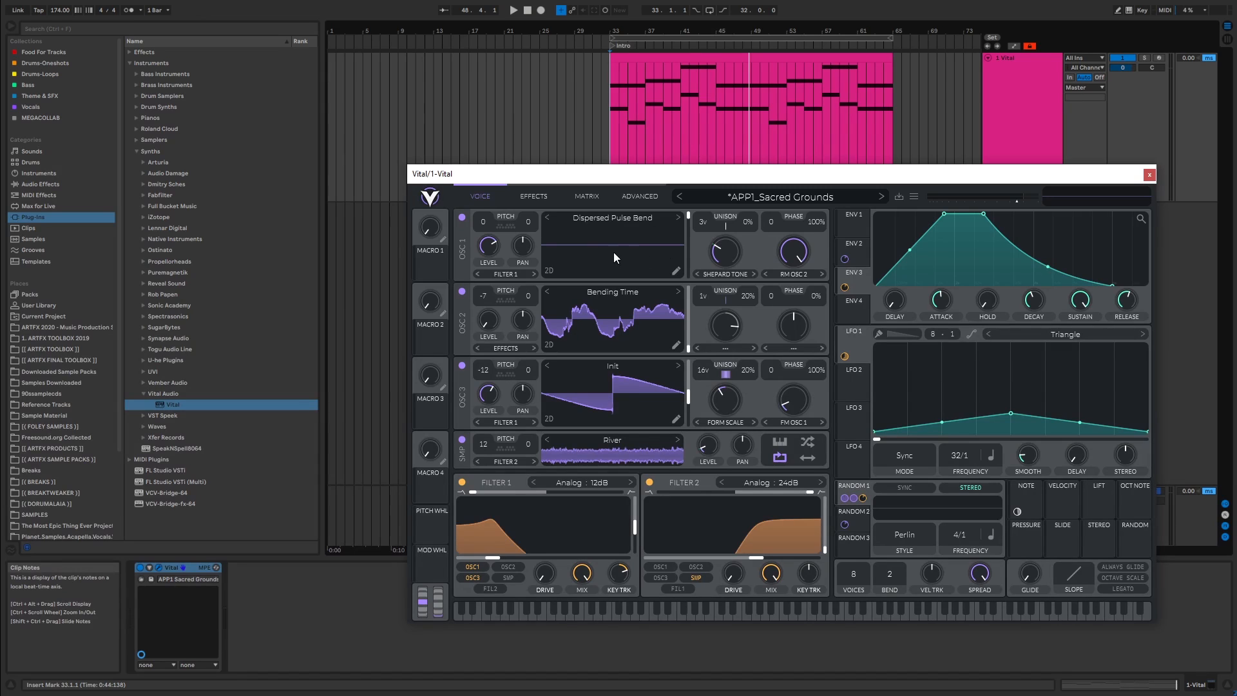
left_click(638, 195)
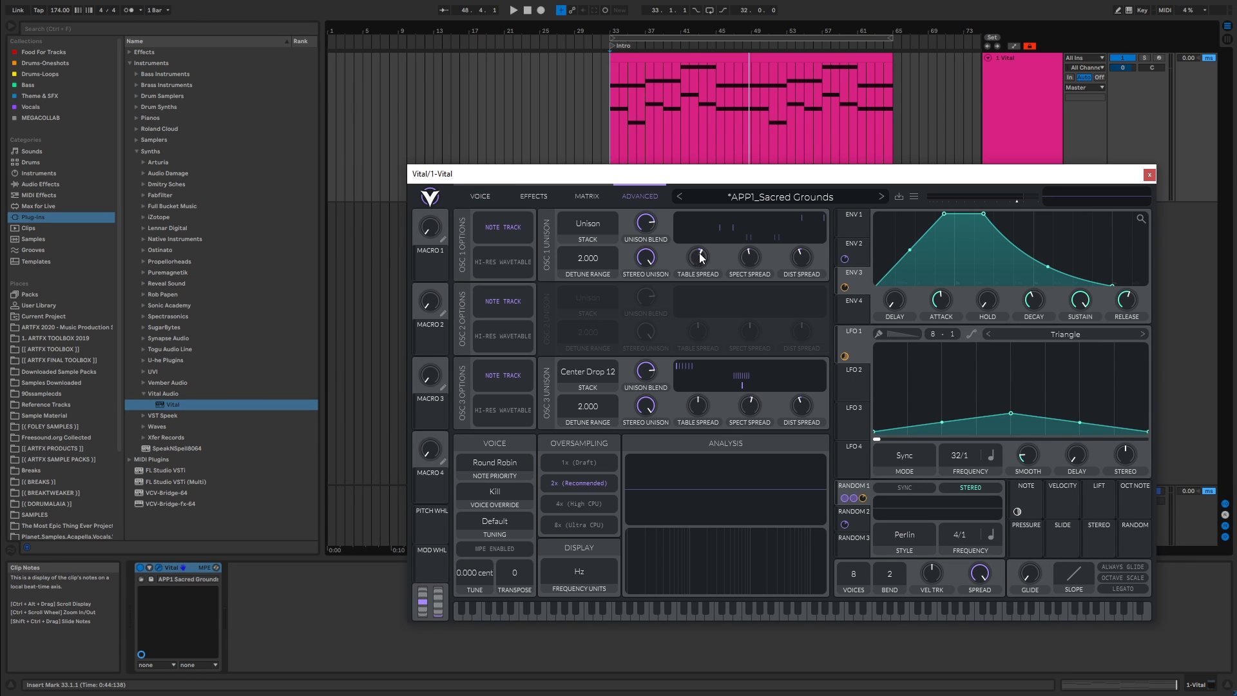
left_click(492, 198)
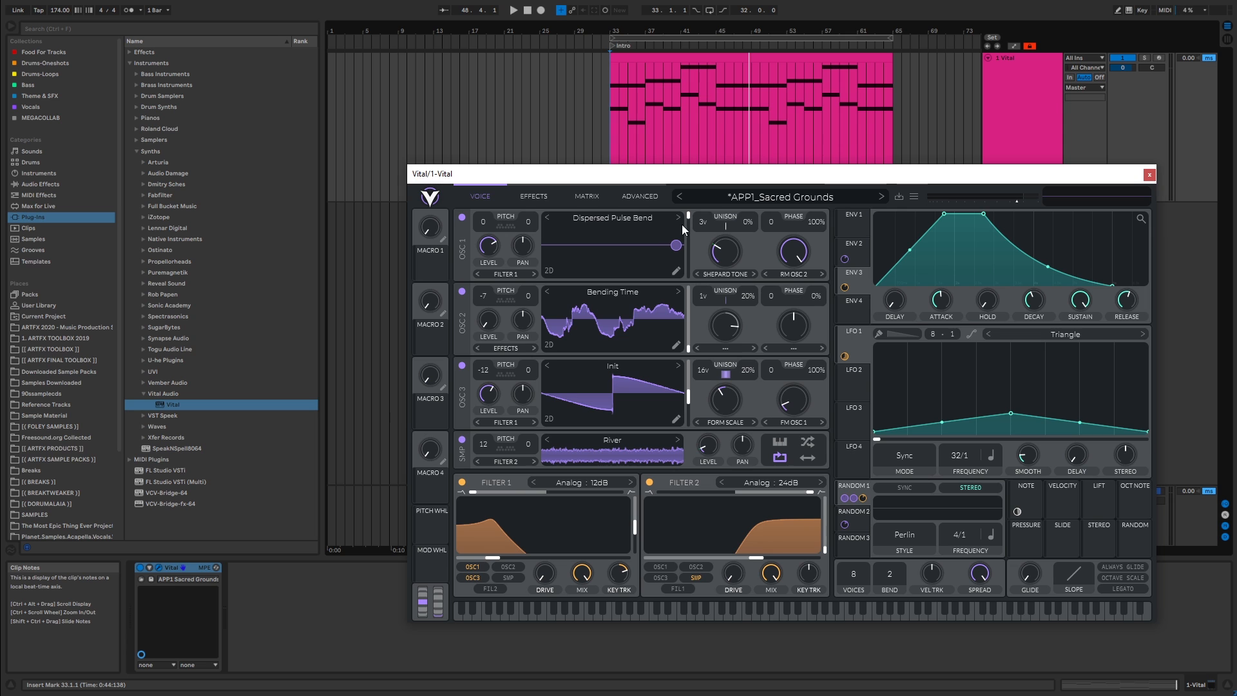
left_click(634, 197)
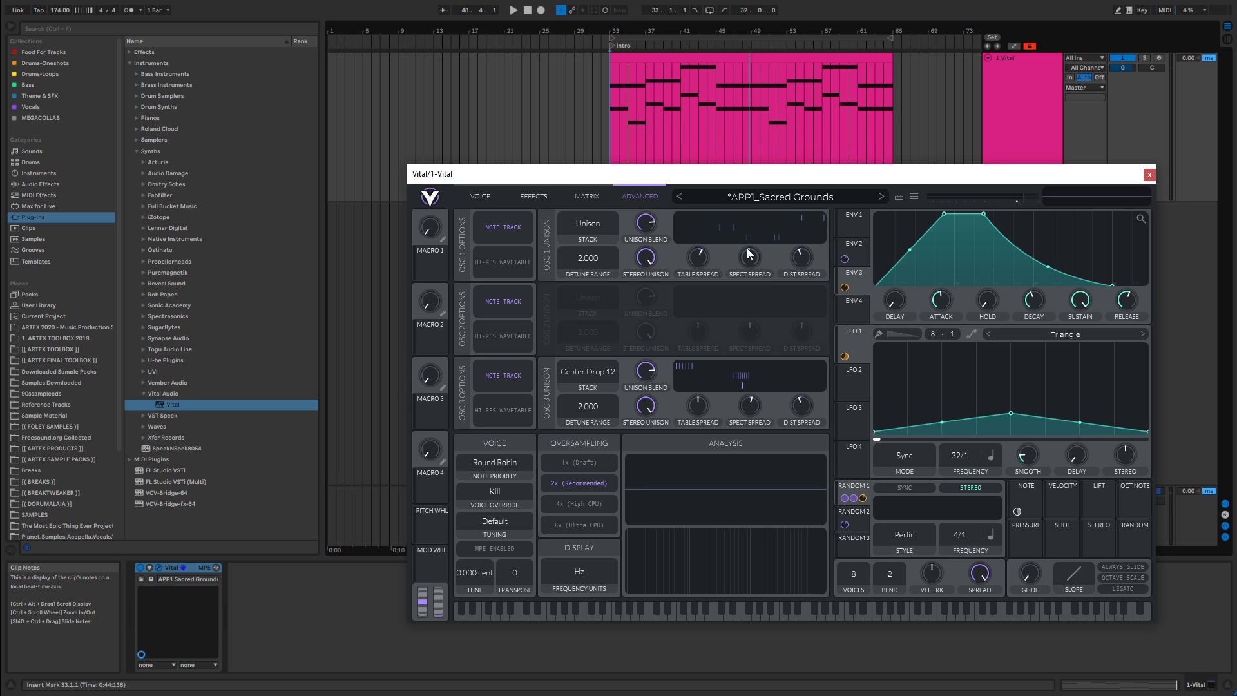
left_click(485, 199)
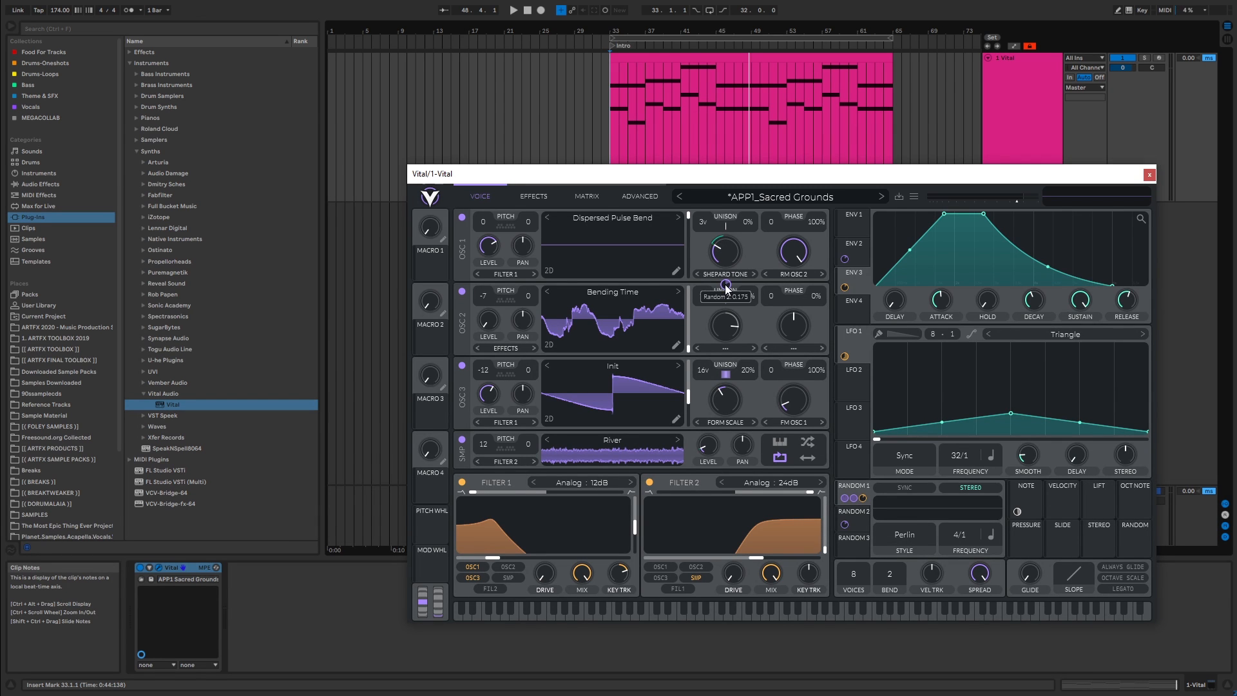
left_click(641, 196)
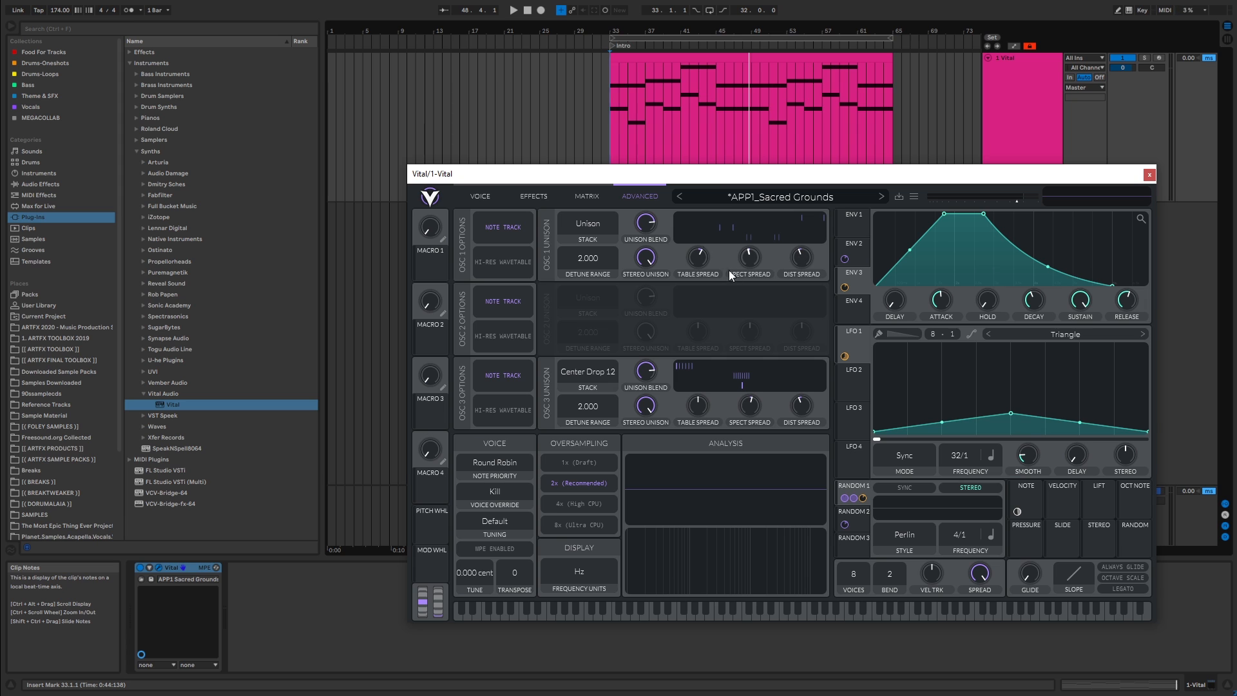
left_click(481, 197)
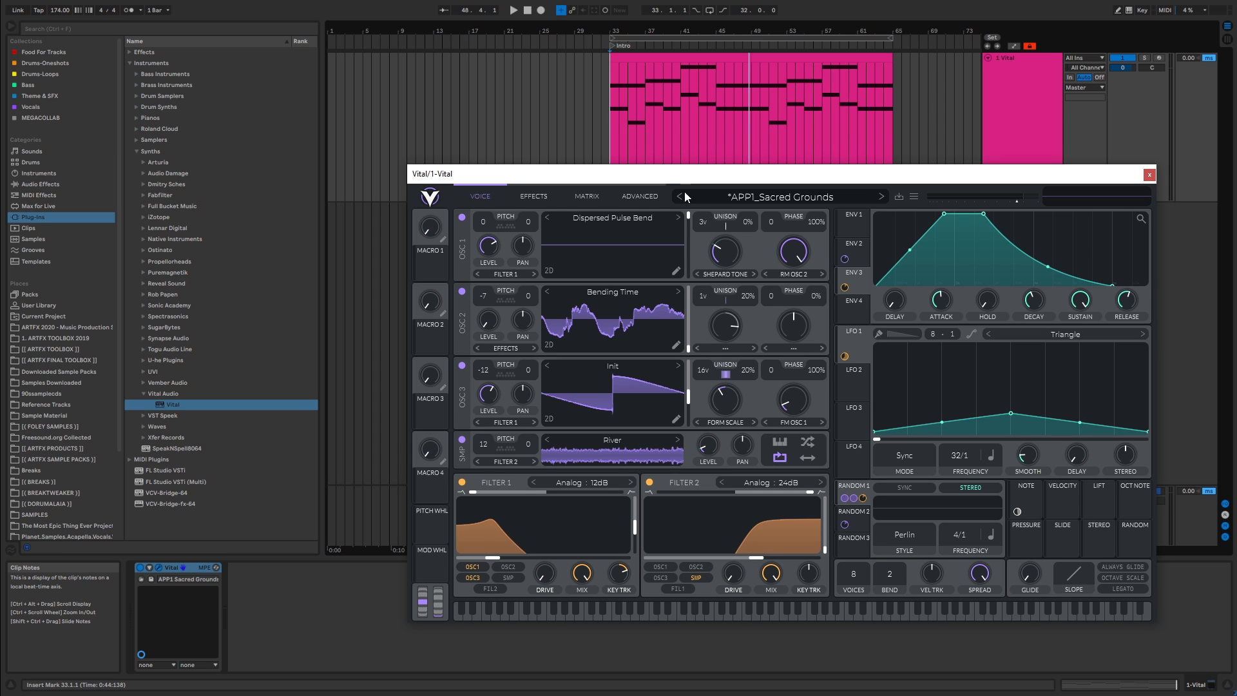
Compare oscillator 3's Center Drop 12 unison stack in the advanced settings with its pitch transposition in the voice view
left_click(641, 197)
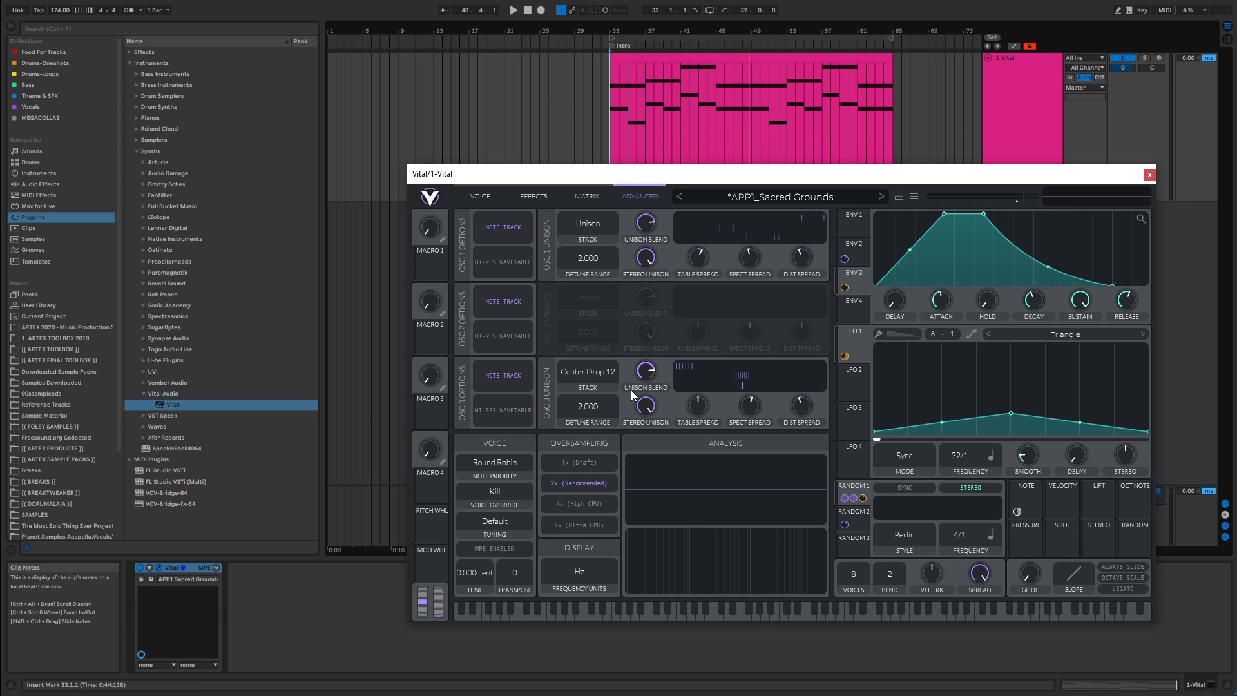
left_click(472, 196)
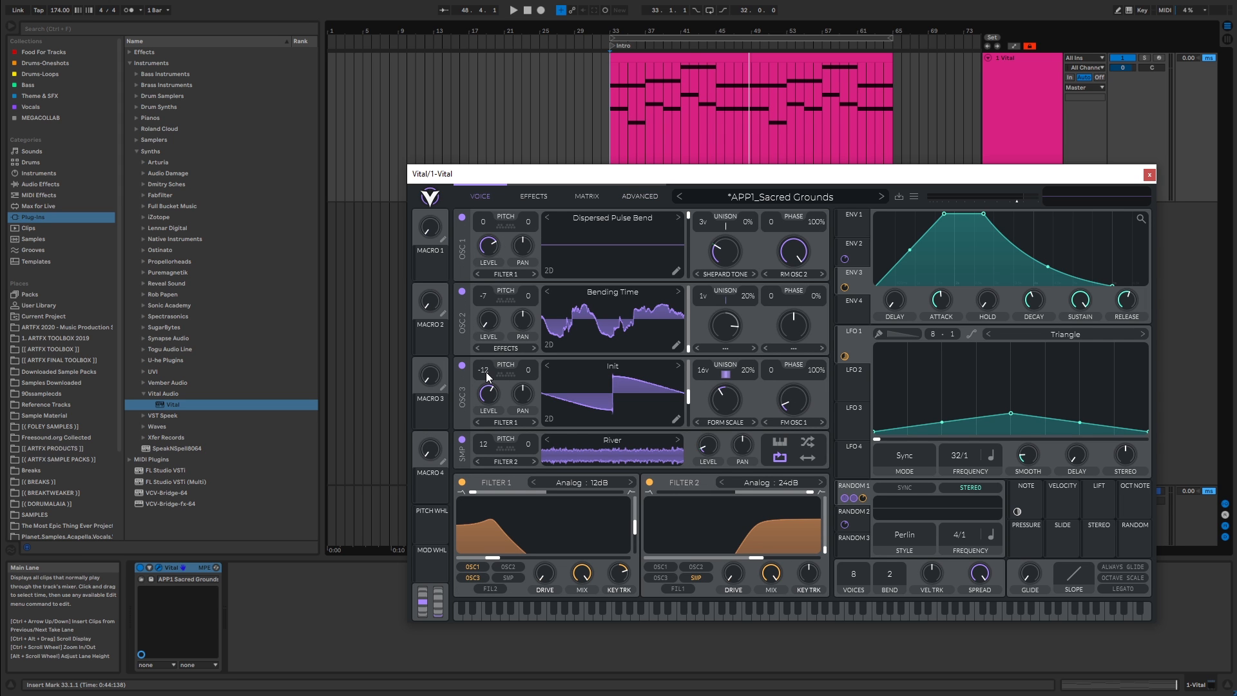
left_click(646, 197)
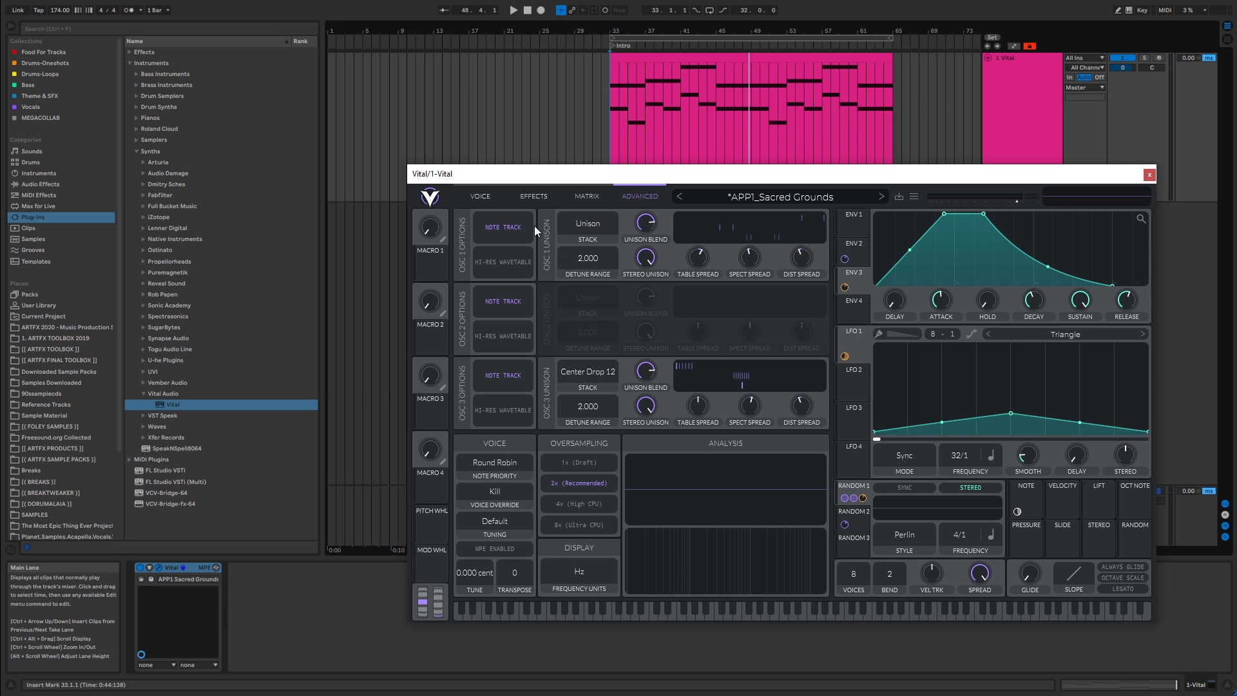
left_click(480, 196)
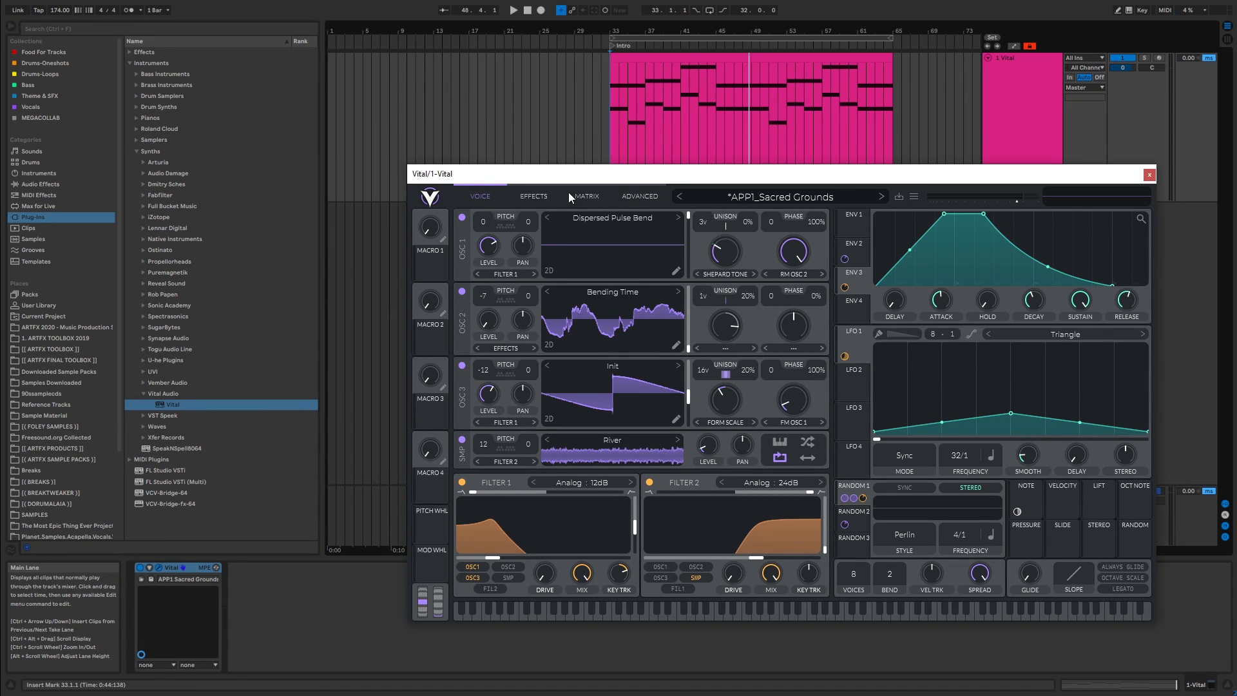
Enable the Chorus effect, auditioning the clip first with it off and again with it on
left_click(542, 196)
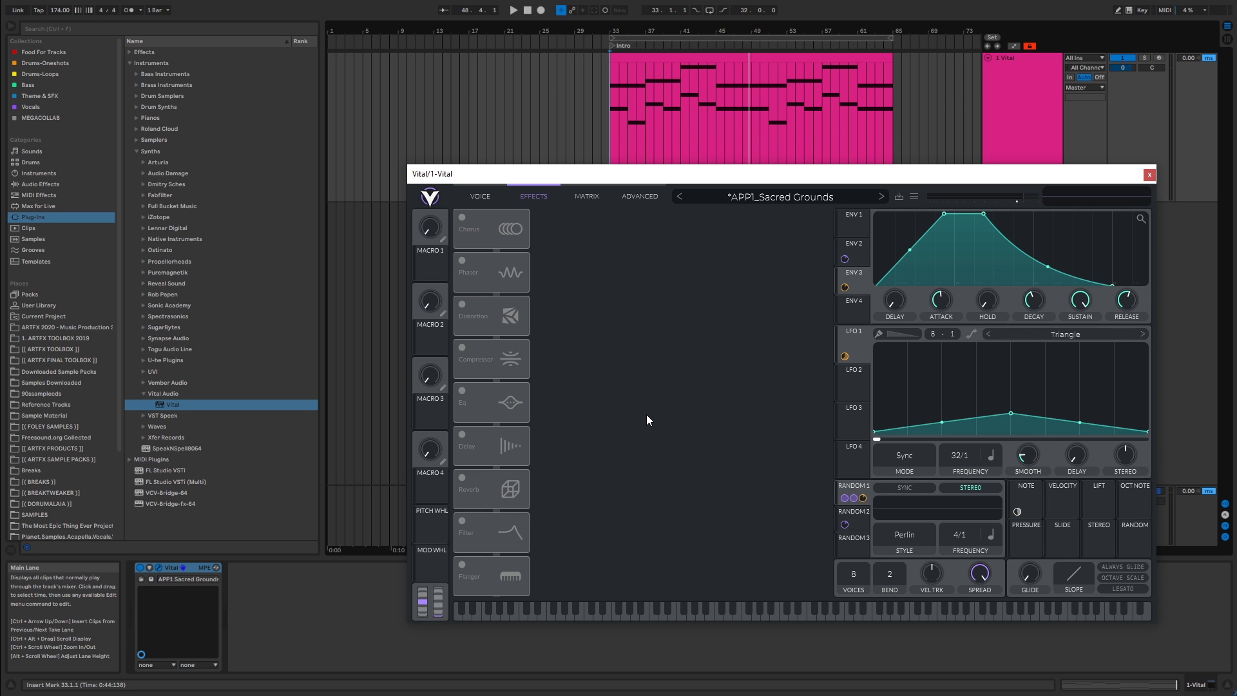
left_click(461, 217)
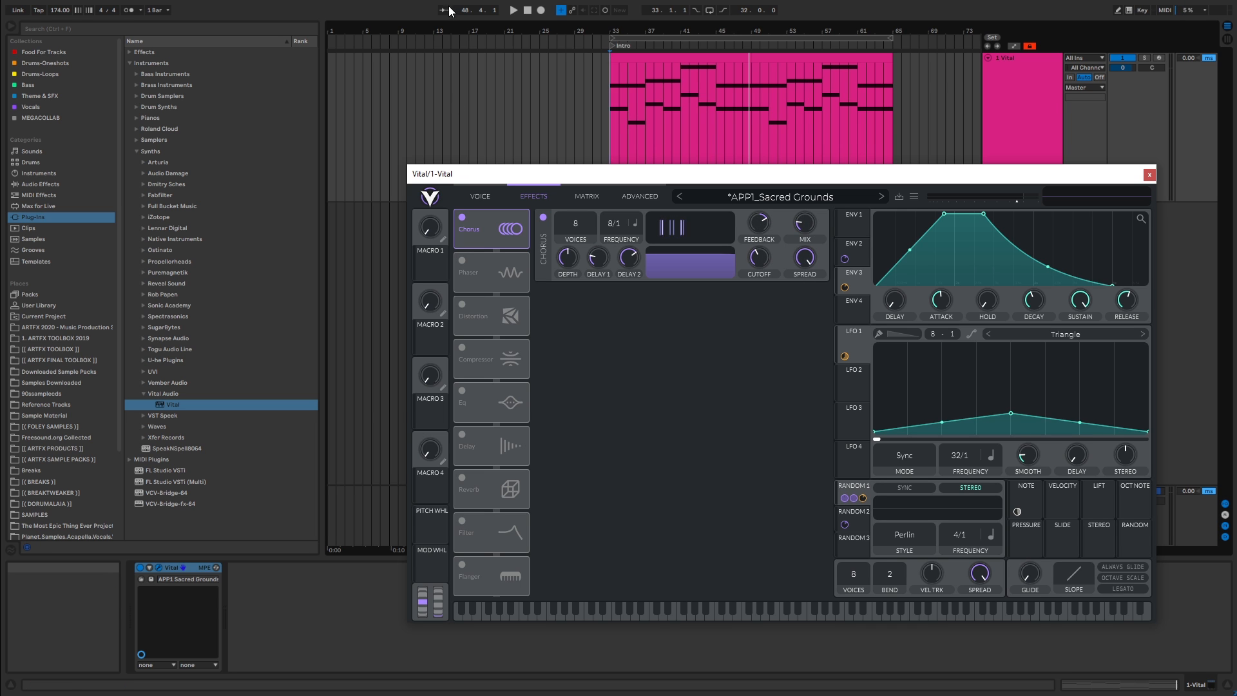
left_click(463, 217)
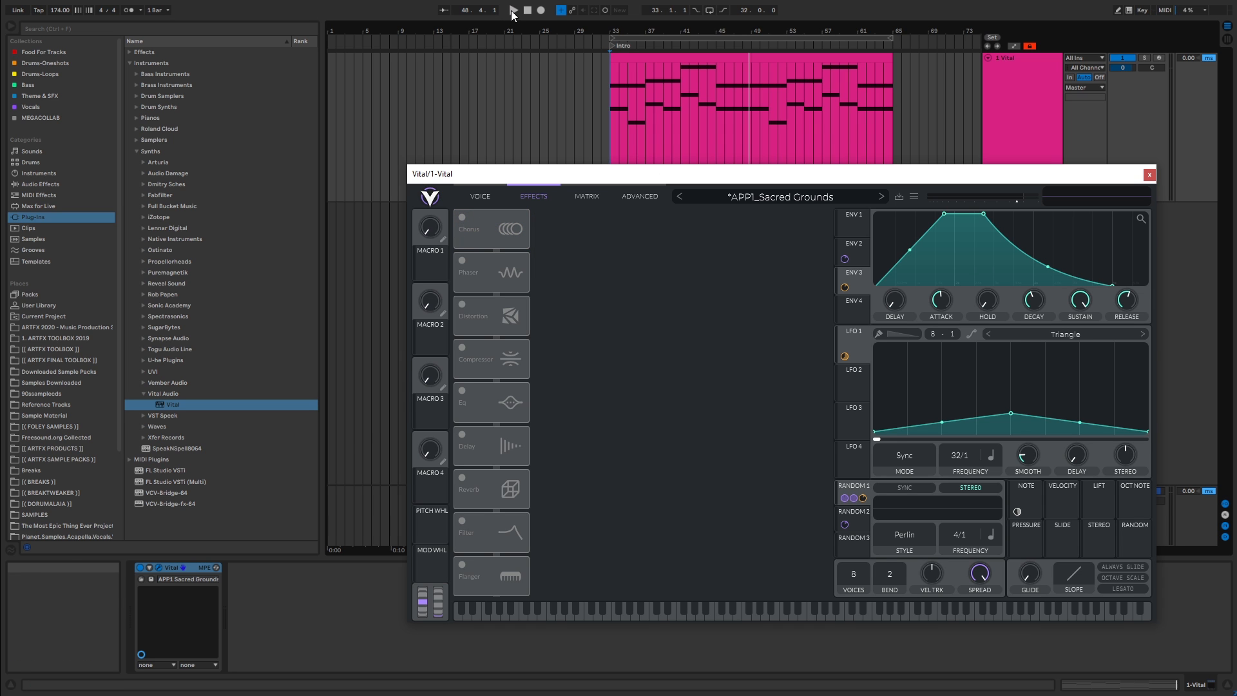
left_click(514, 10)
left_click(527, 11)
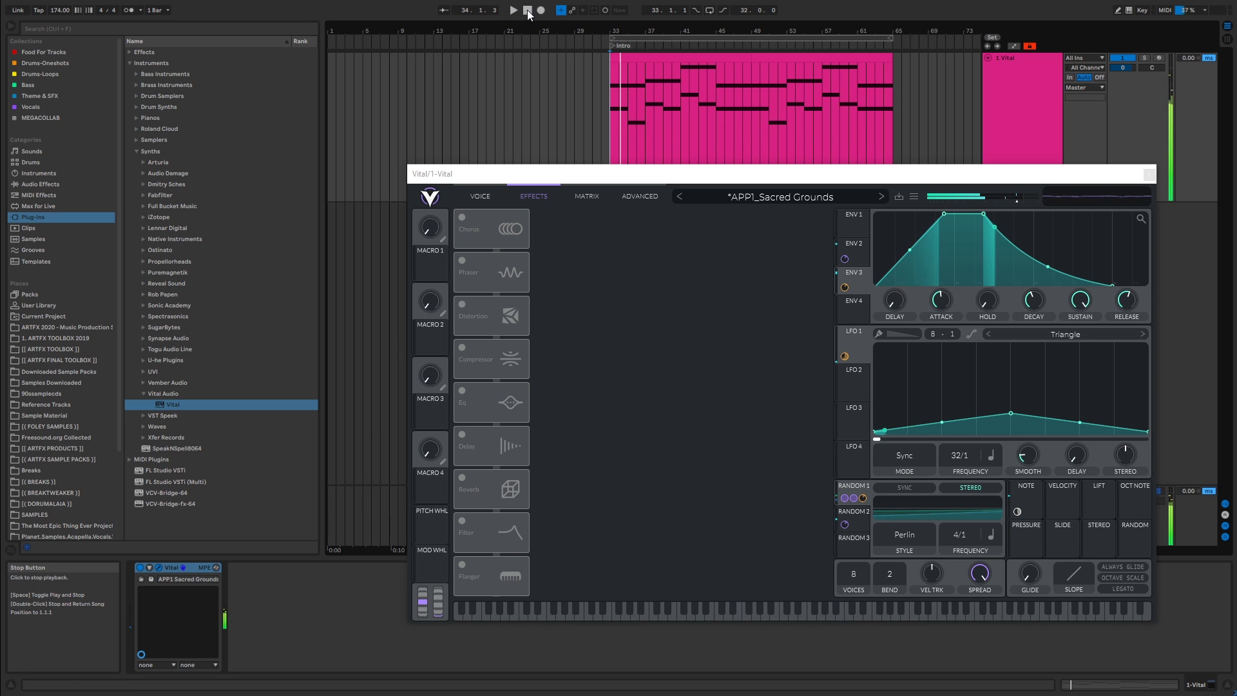
left_click(462, 218)
left_click(514, 10)
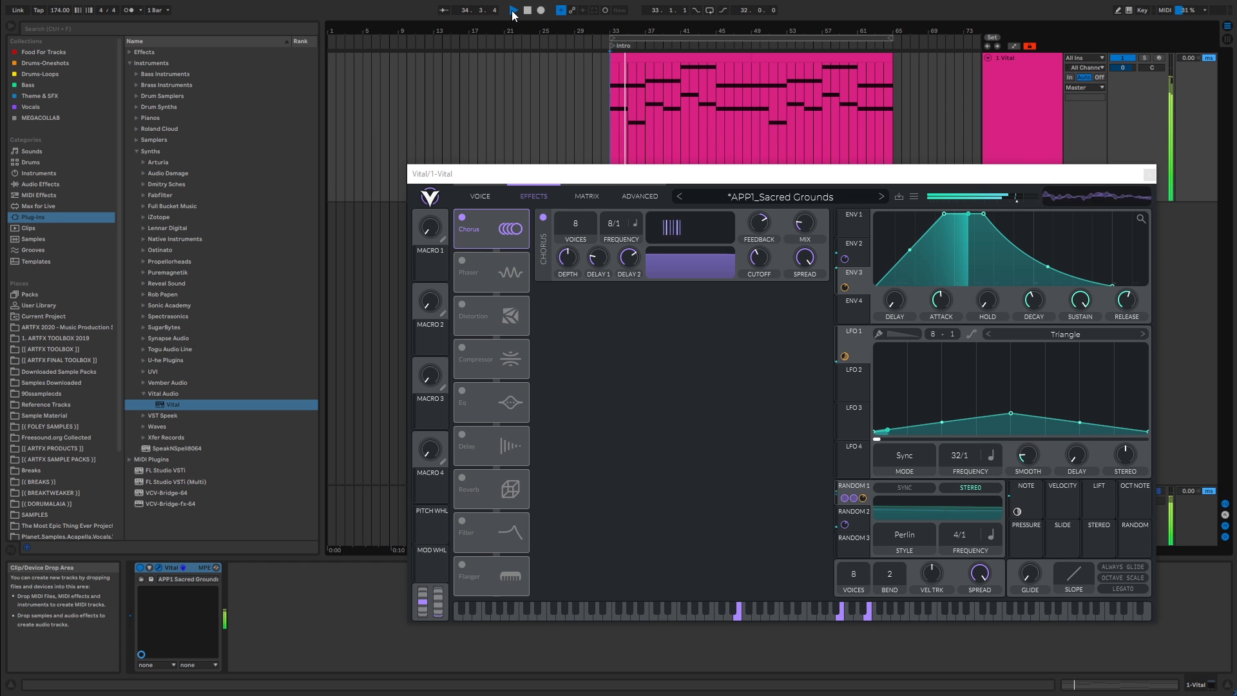
left_click(527, 11)
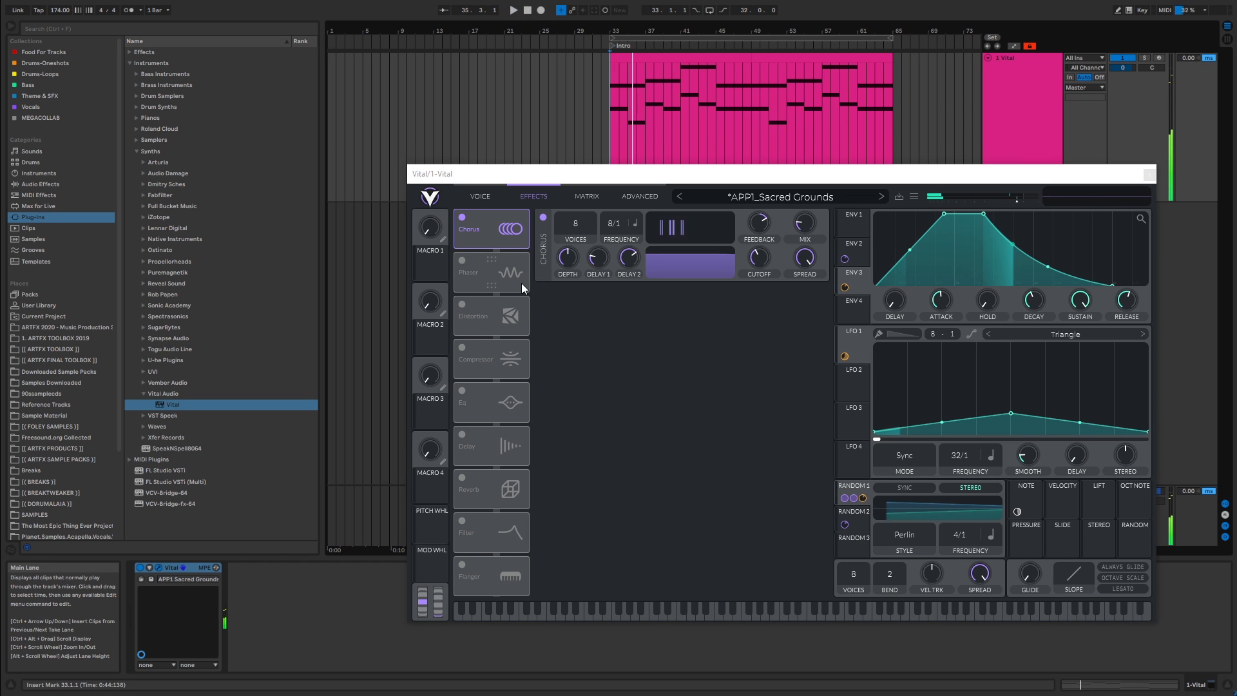
Enable the Phaser effect and try its offset control
left_click(501, 272)
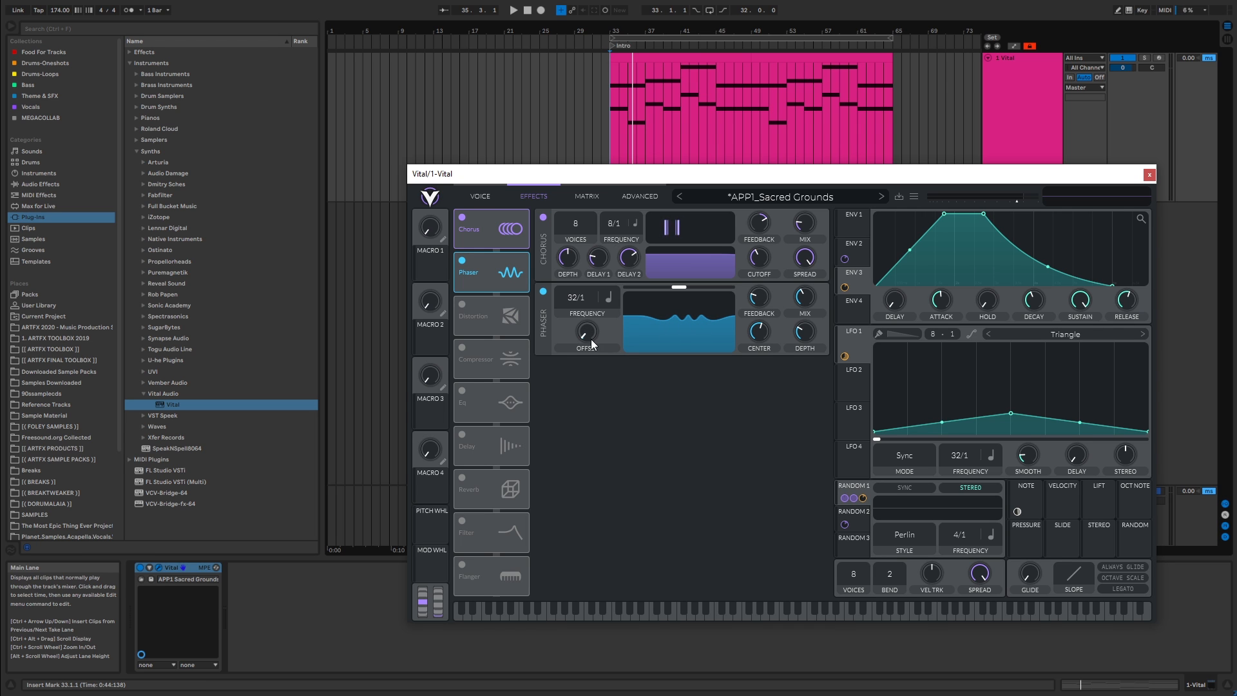
mouse_move(589, 350)
left_click_drag(589, 346, 597, 340)
Enable the Soft Clip distortion, raise its mix to full, and audition the clip
left_click(470, 315)
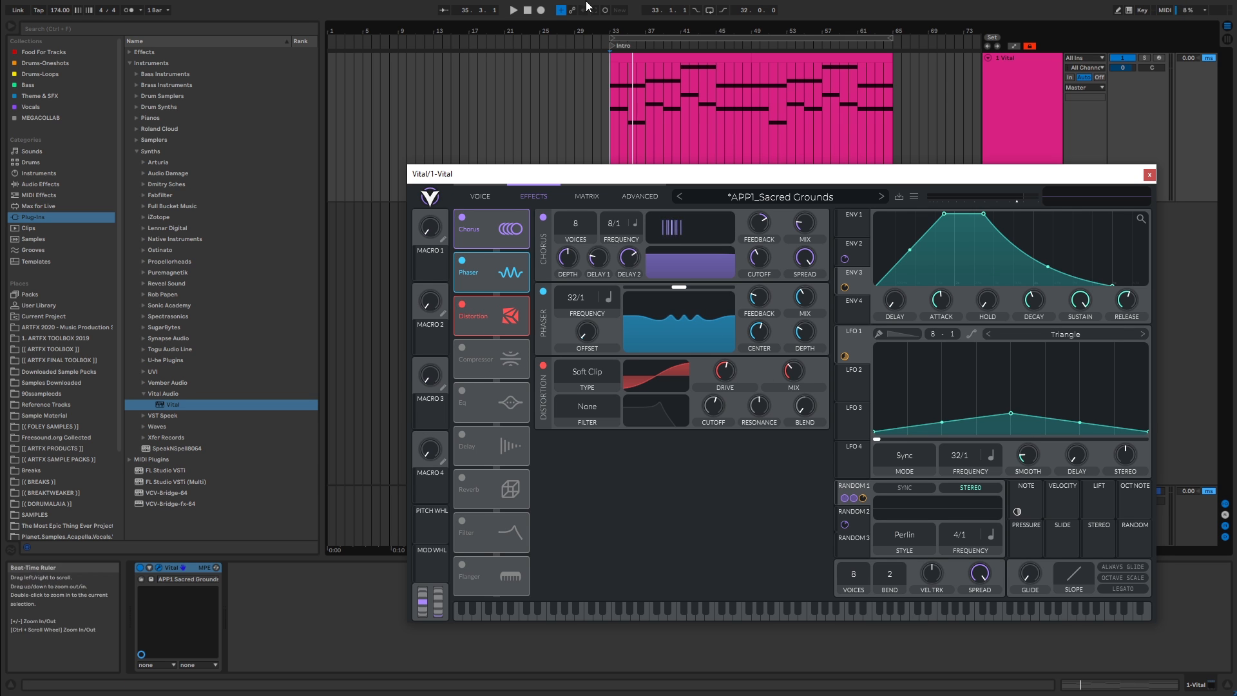
left_click(514, 10)
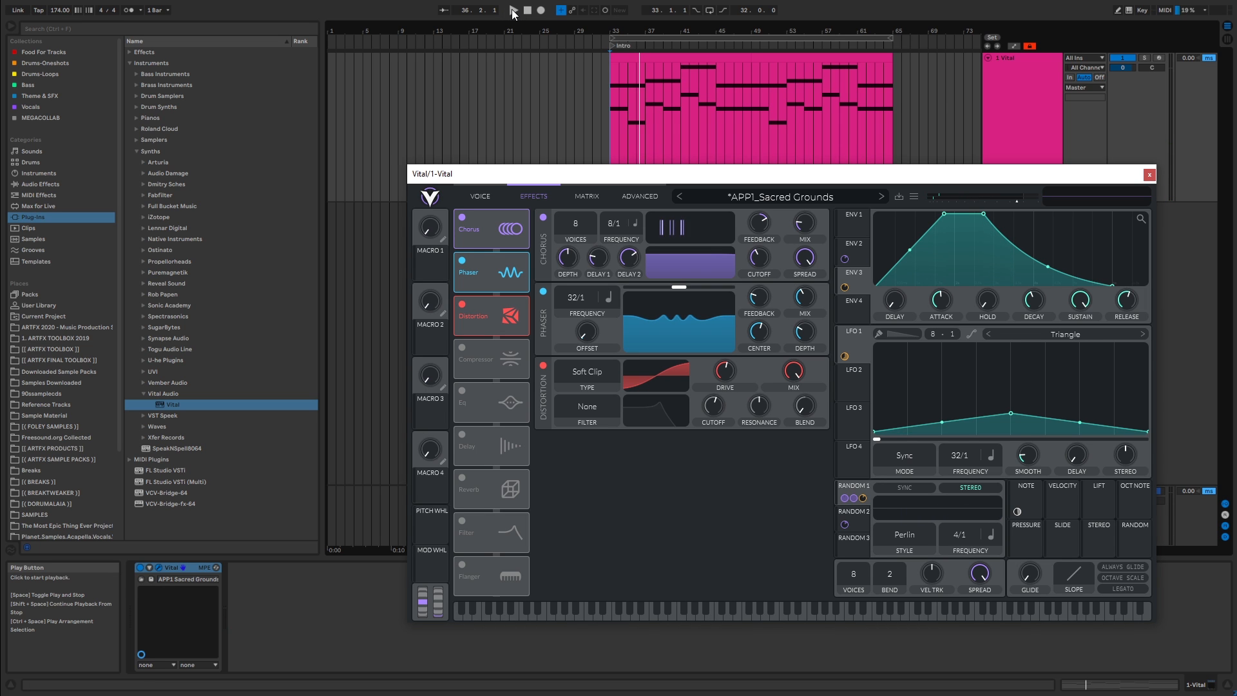
left_click(514, 10)
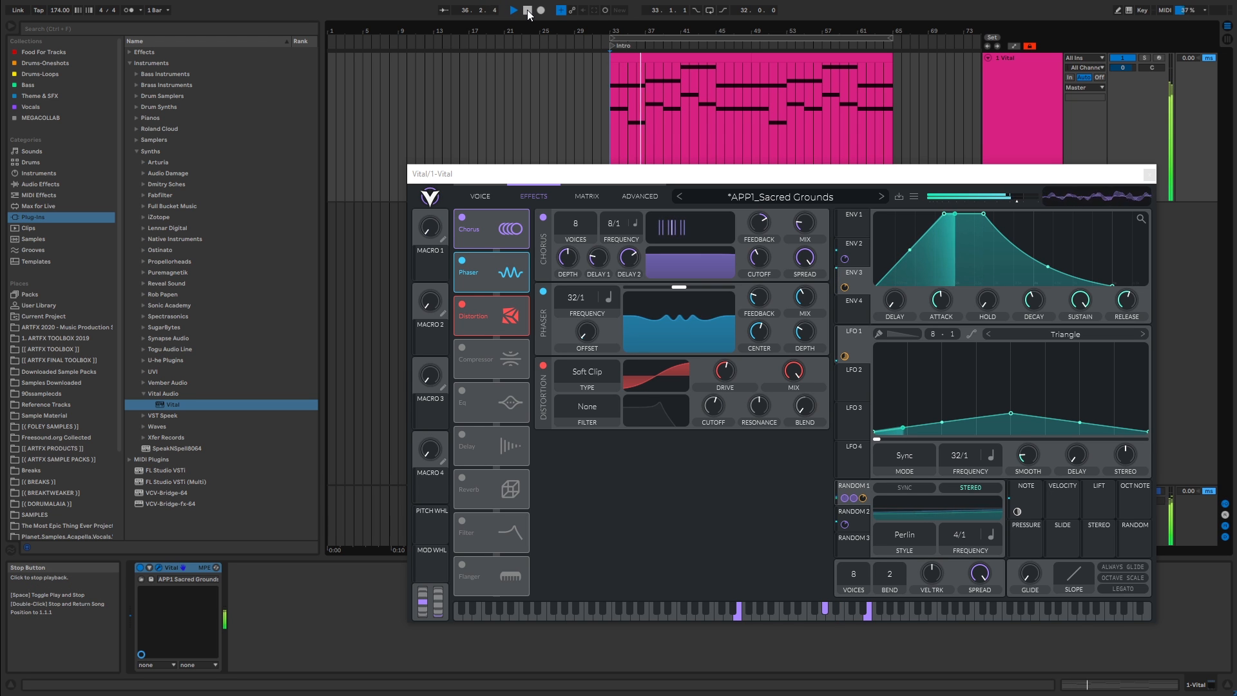
left_click(527, 11)
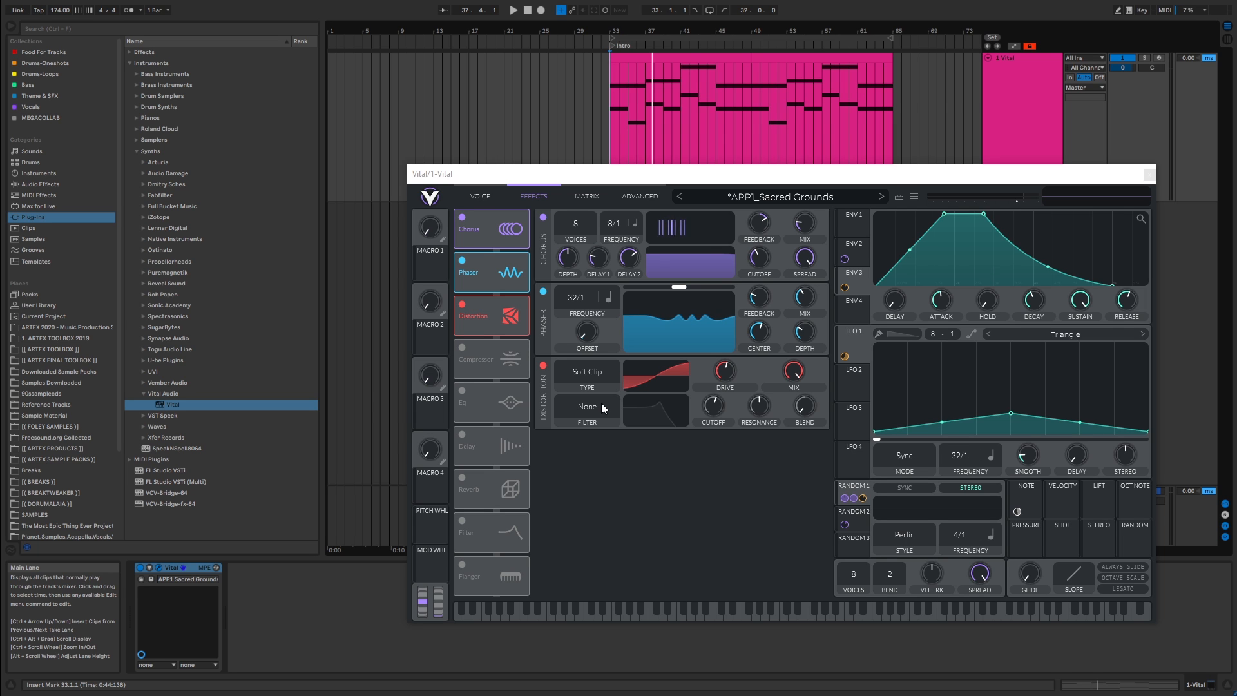
Bring the distortion's mix back down to a partial blend and audition the clip again
left_click(791, 378)
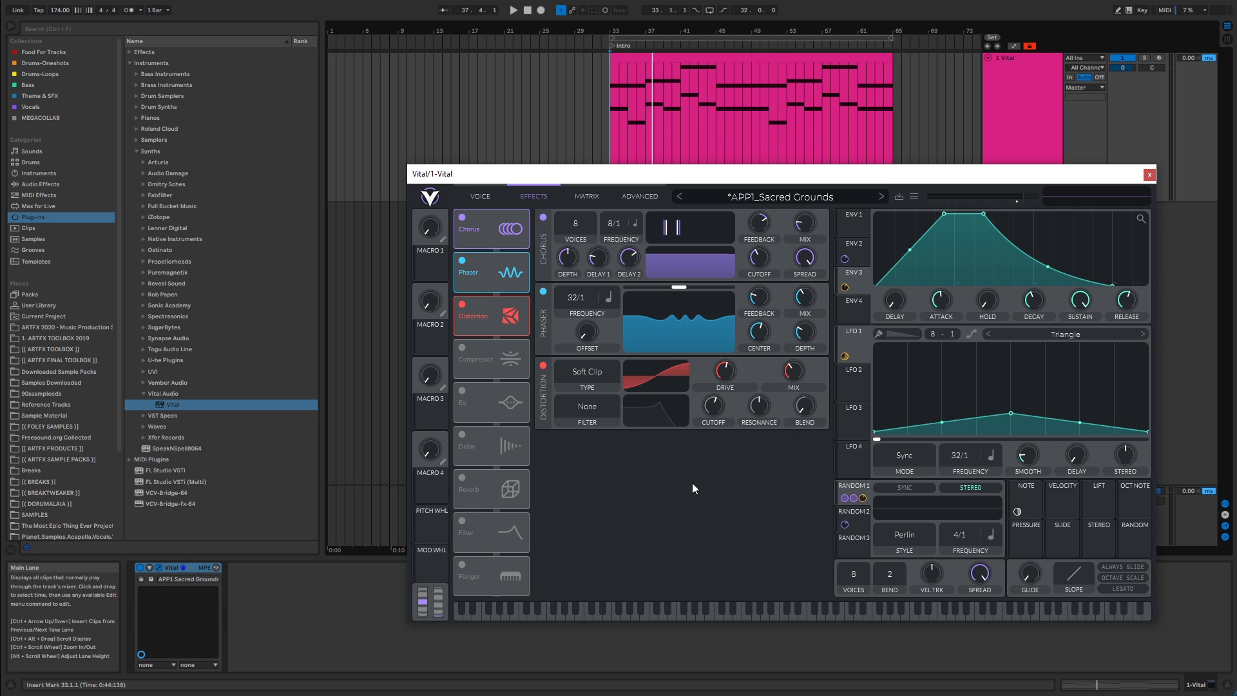
mouse_move(797, 373)
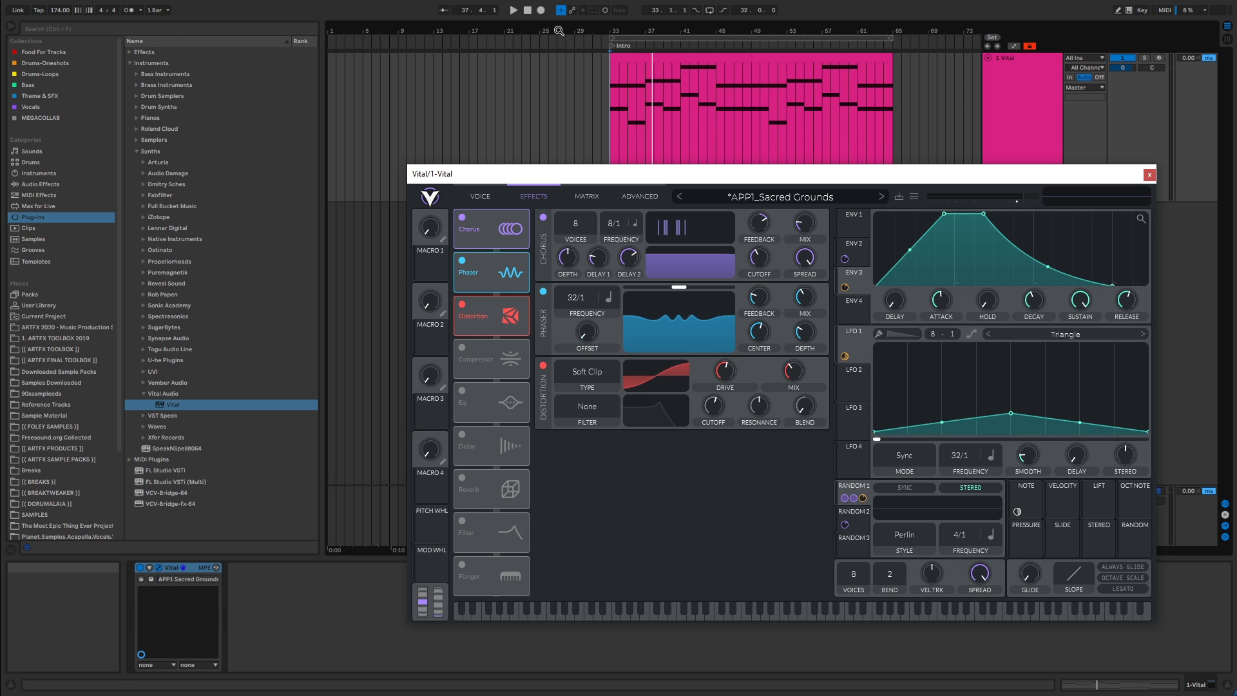
key("space")
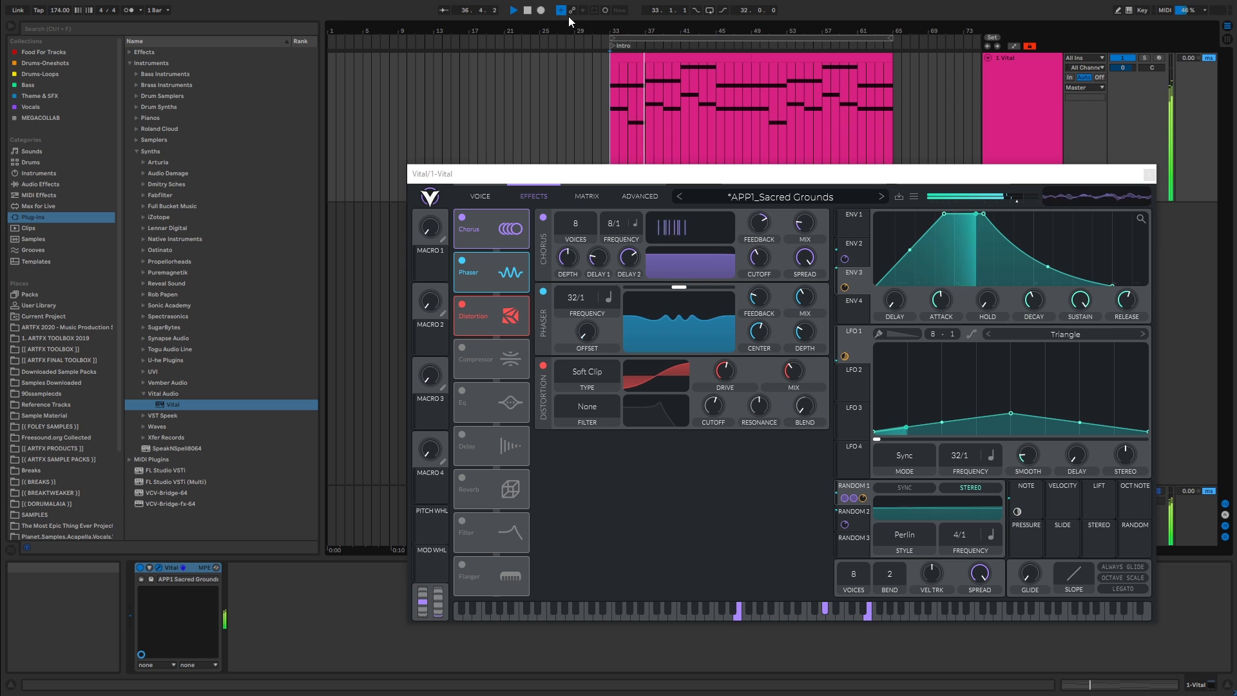
left_click(528, 11)
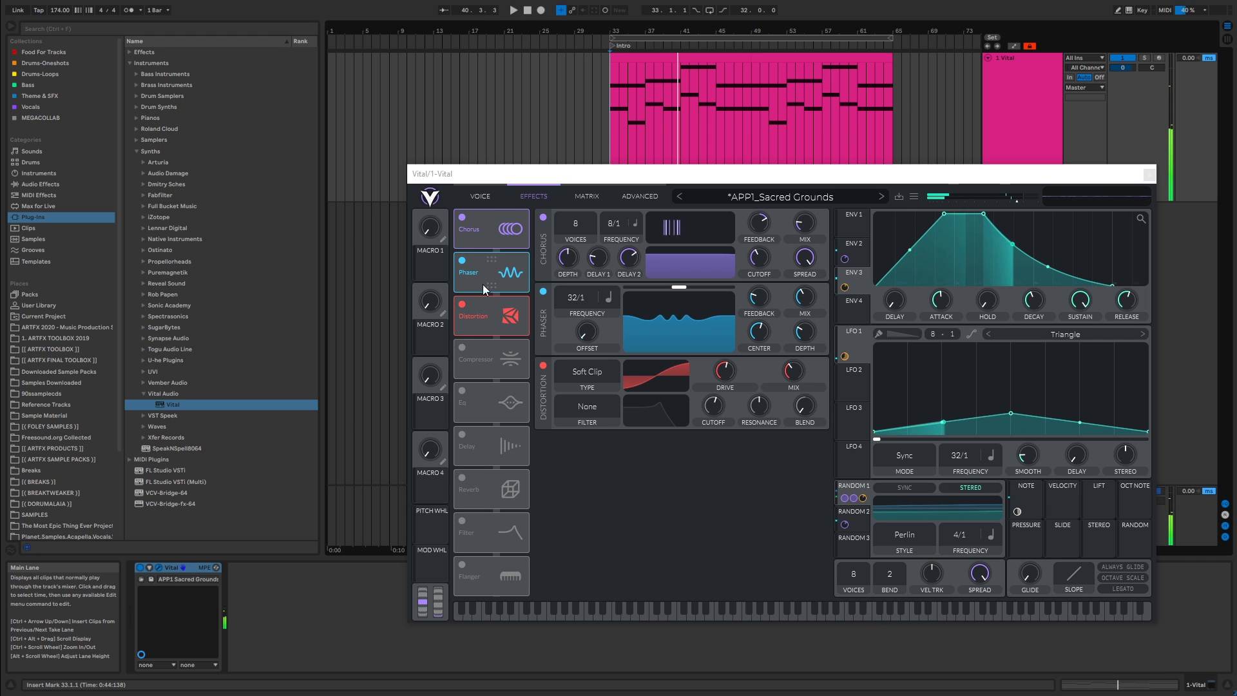
Enable the Low Band compressor, auditioning the clip first with it bypassed and again with it active
left_click(464, 346)
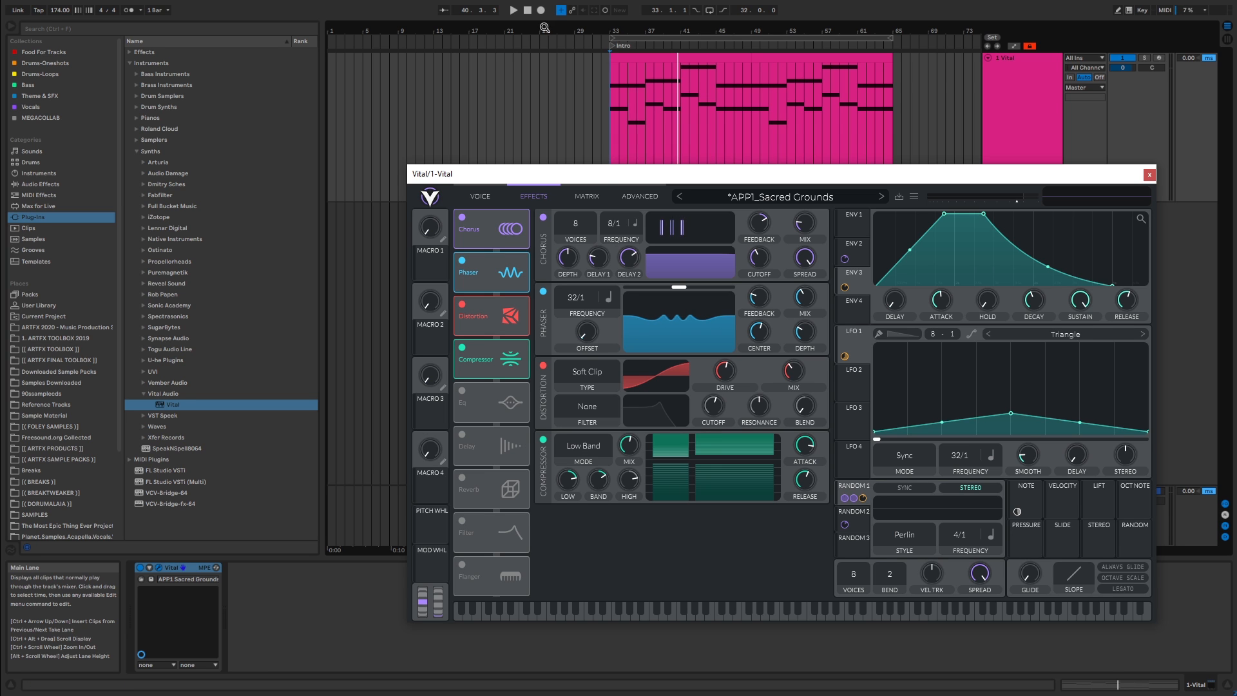
left_click(542, 440)
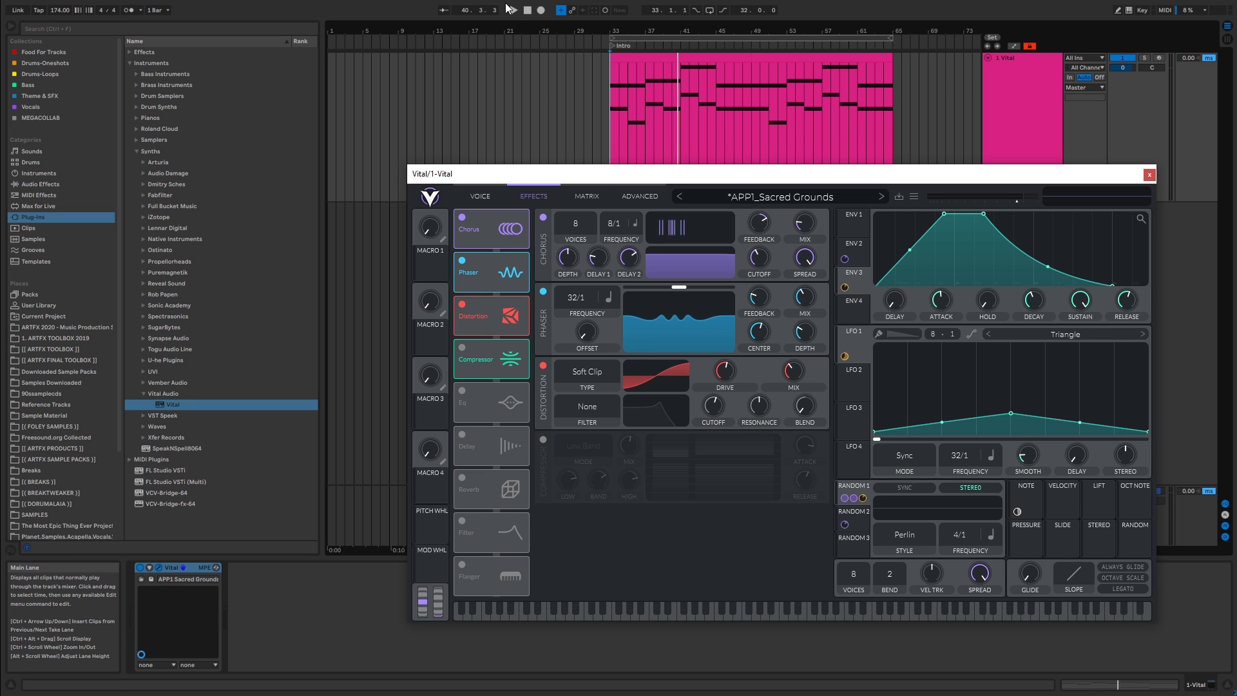
left_click(515, 11)
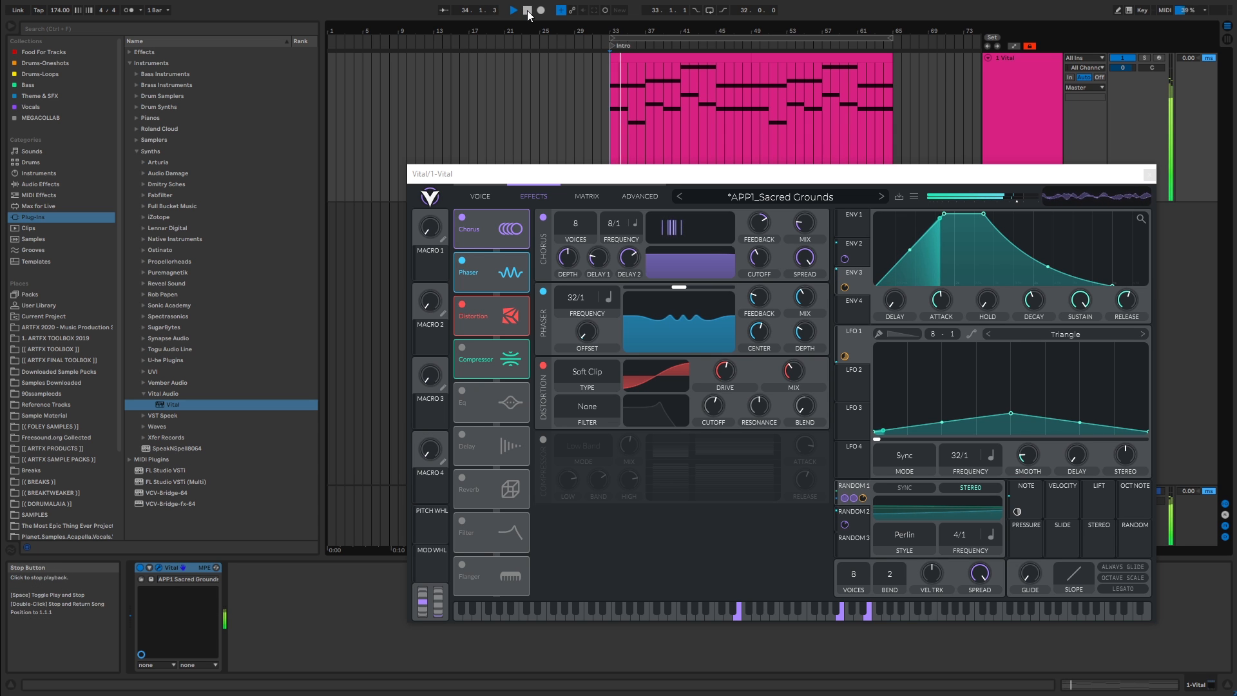
left_click(528, 11)
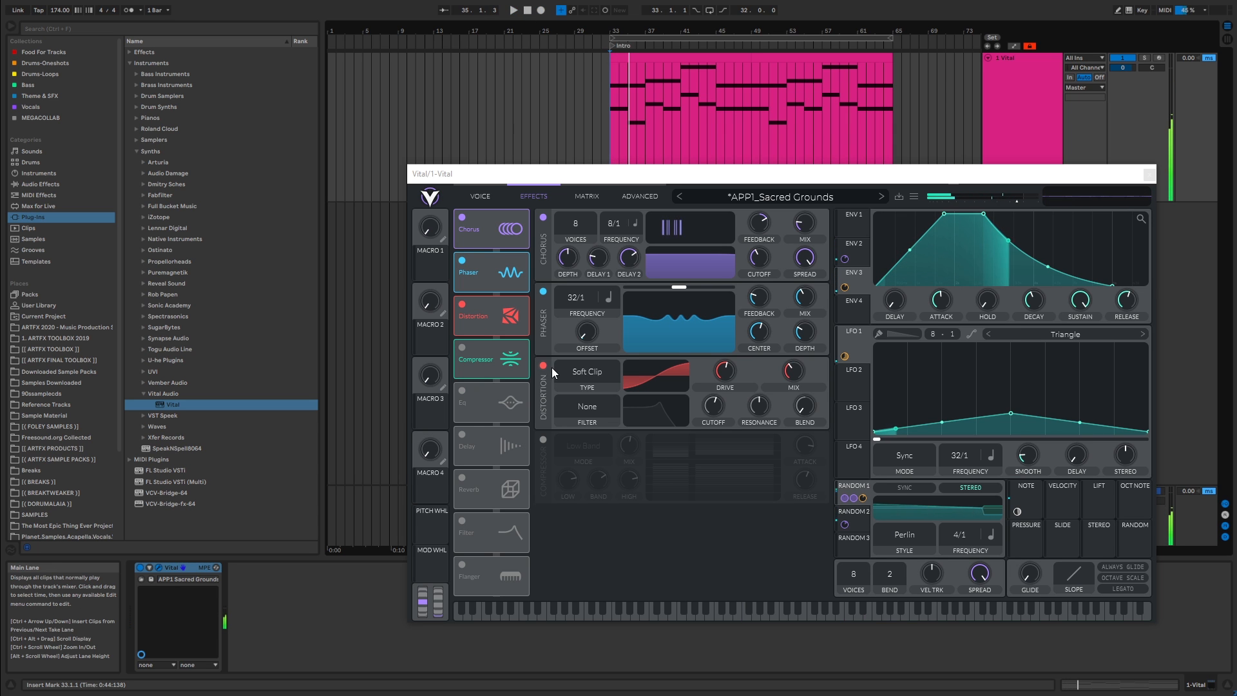
left_click(545, 440)
left_click(515, 11)
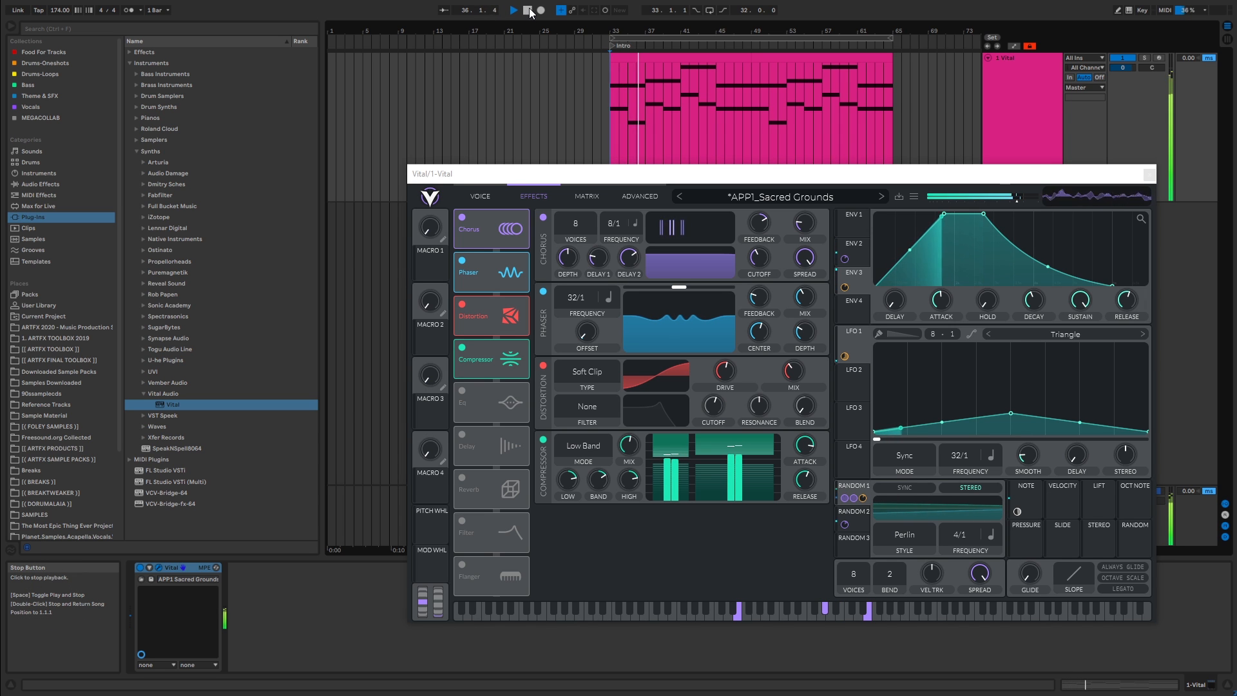
Stop playback and review the compressor's available band modes and its mix control
left_click(527, 11)
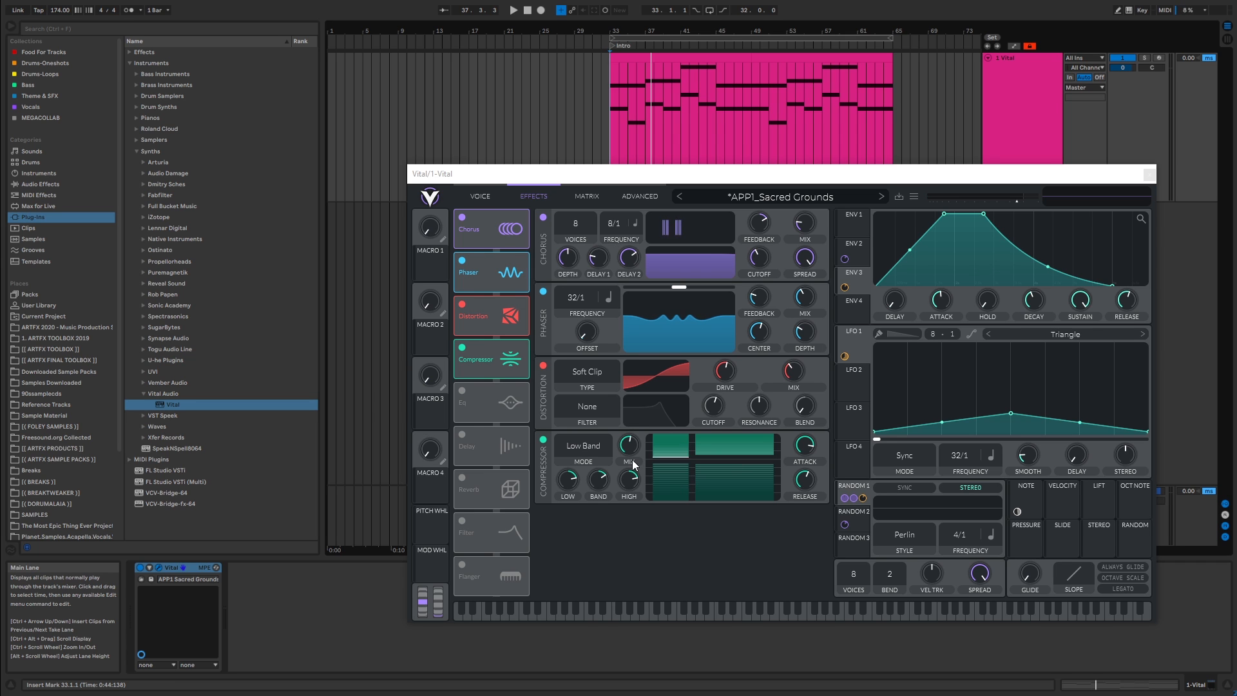
left_click(579, 445)
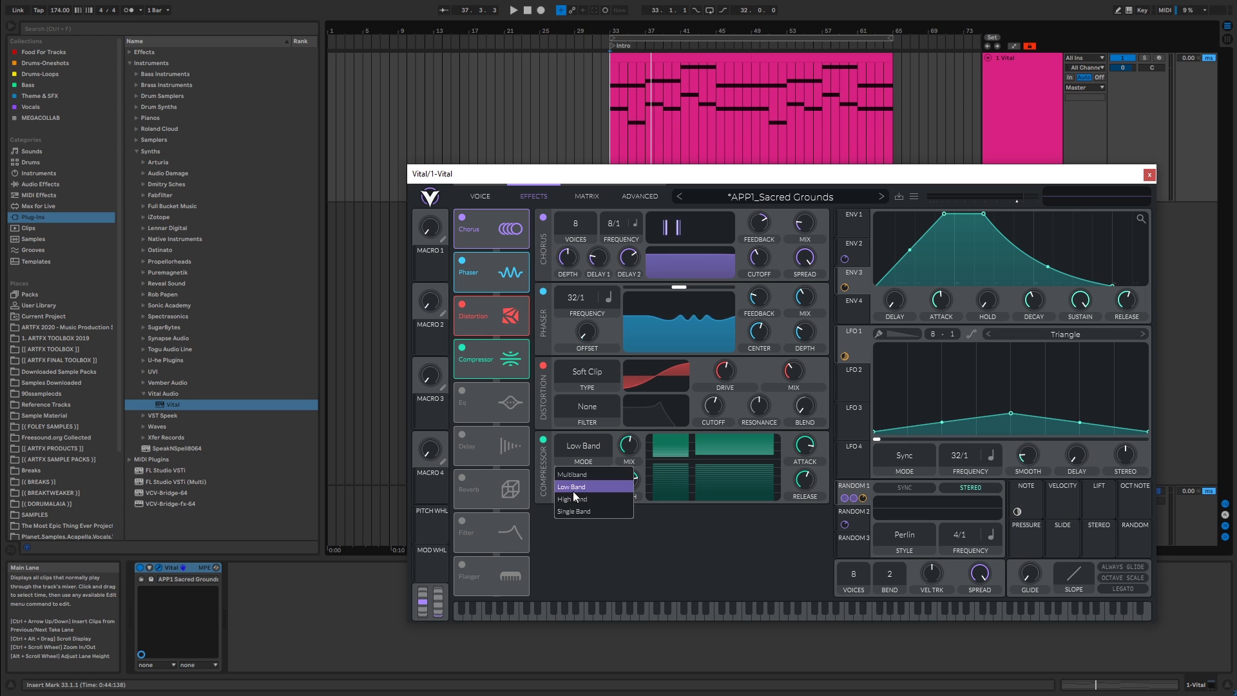
left_click(619, 435)
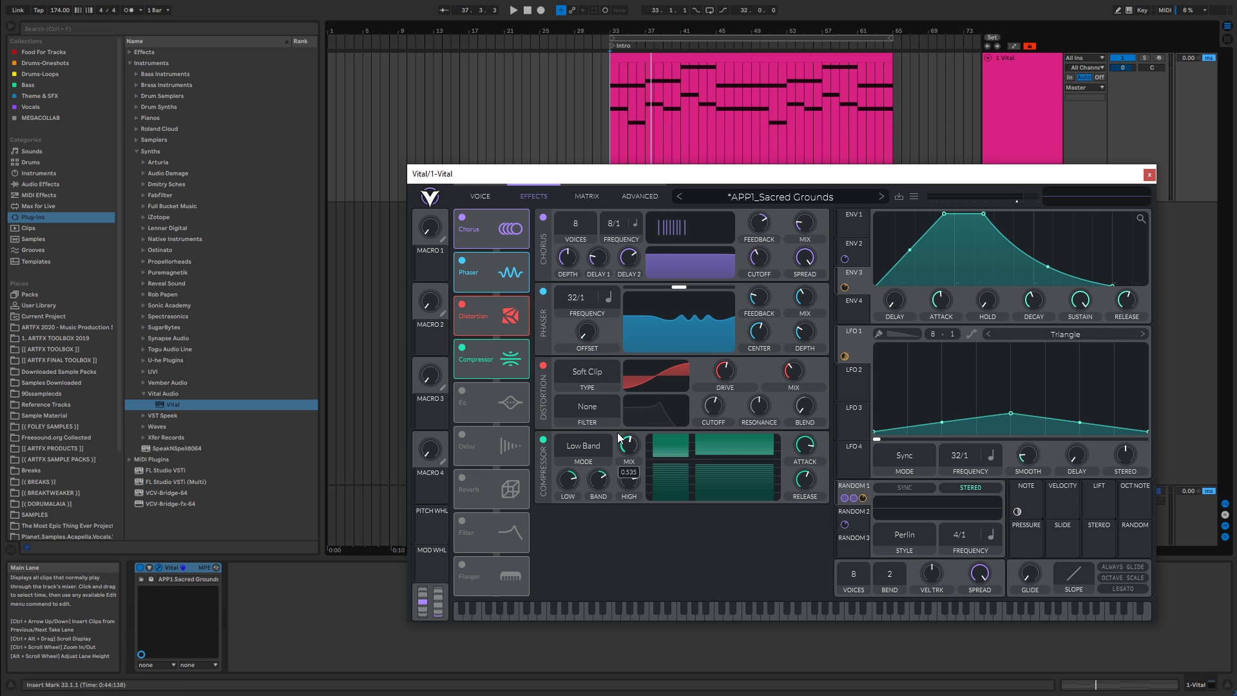
Enable the Eq effect and inspect the Note modulation source assigned to its band cutoff
left_click(462, 390)
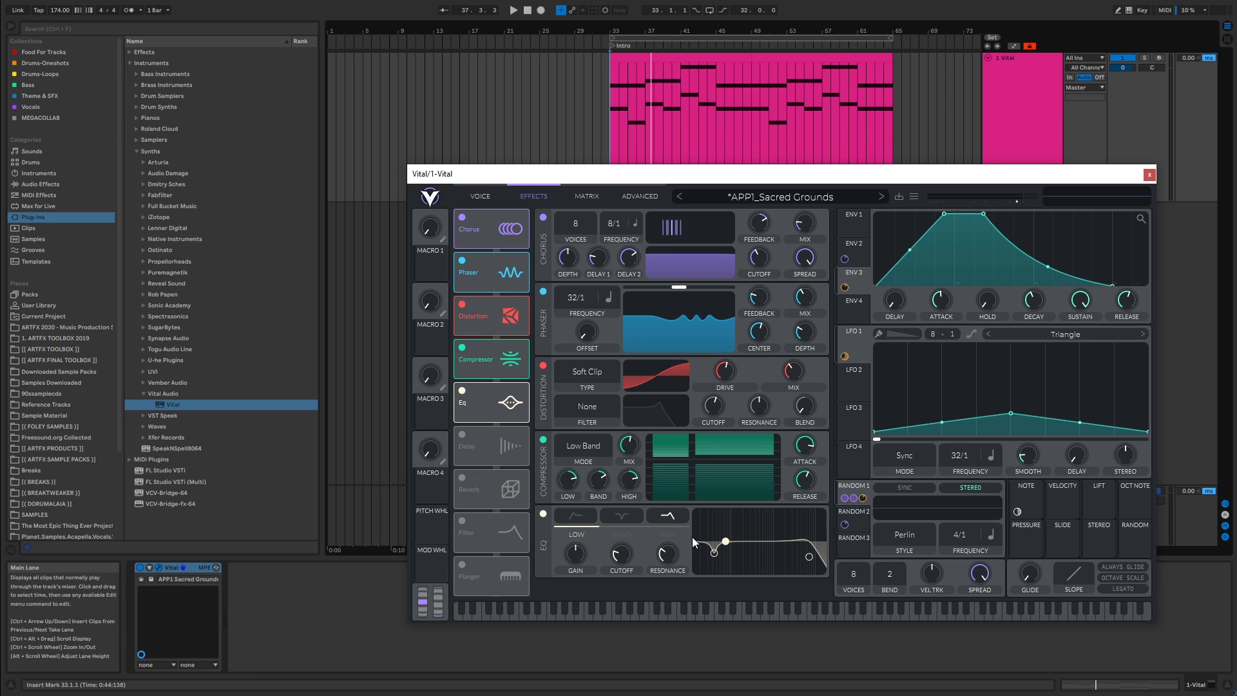
right_click(1018, 511)
left_click(1045, 529)
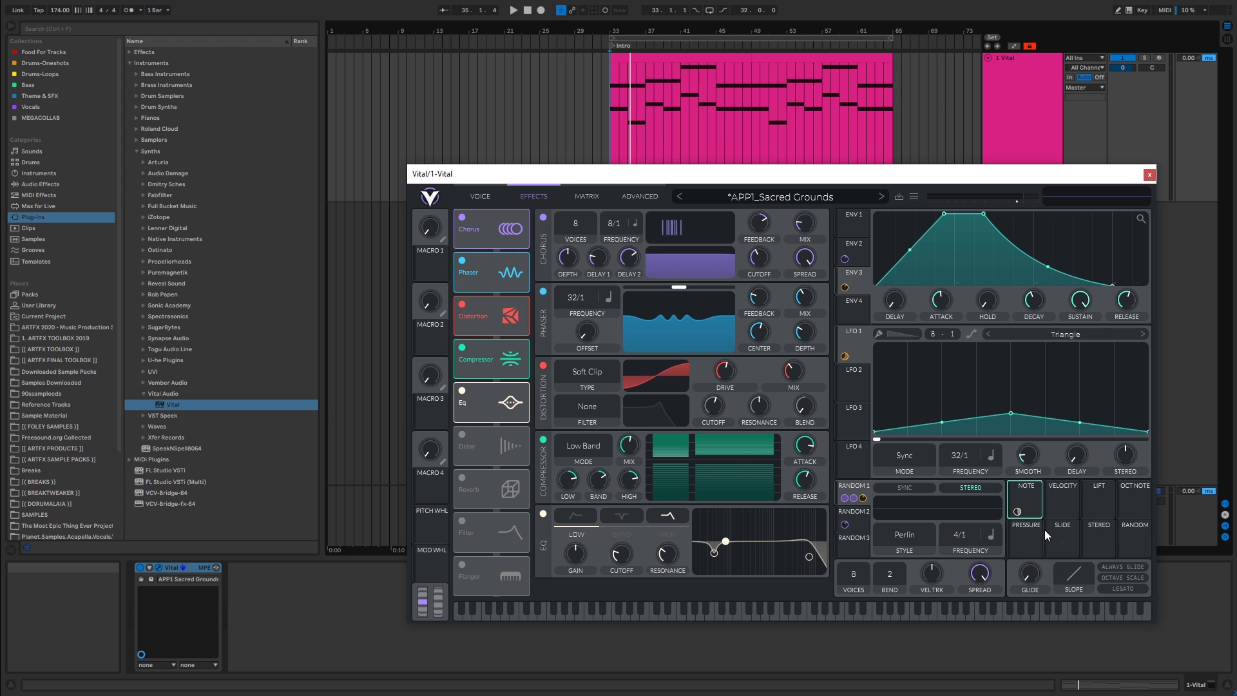
Audition the clip with the EQ active, checking how its band notch follows the played notes
key("space")
key("space")
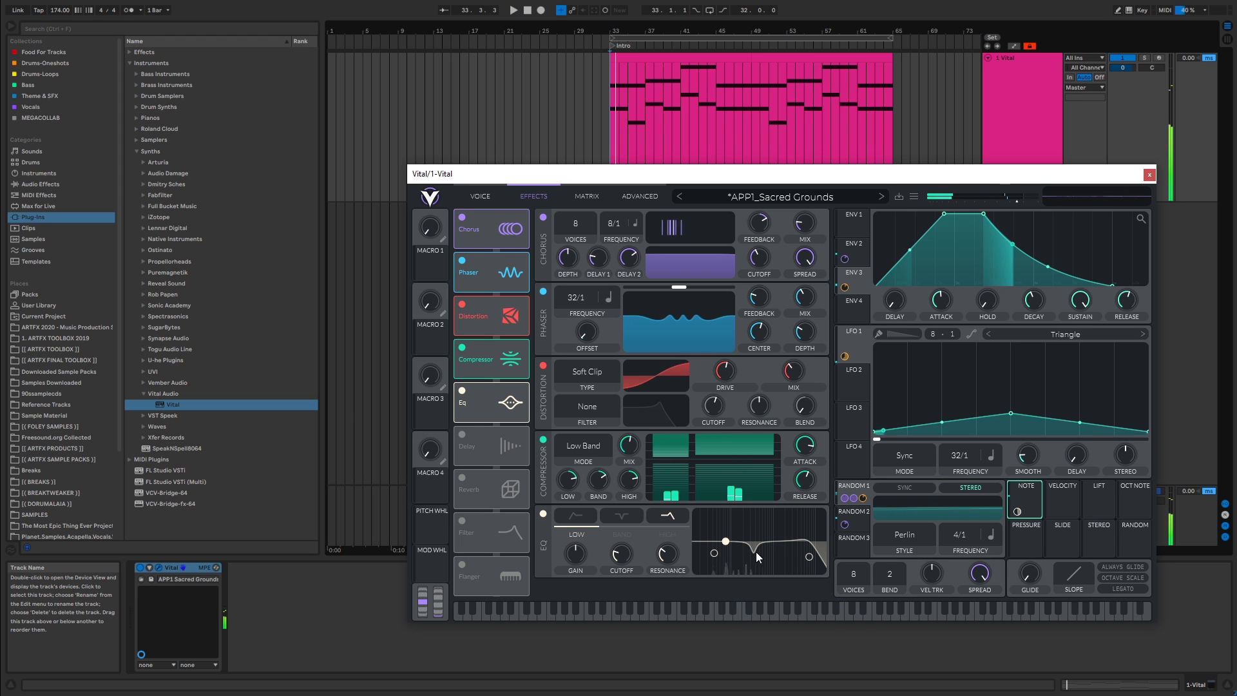
left_click_drag(755, 553, 743, 548)
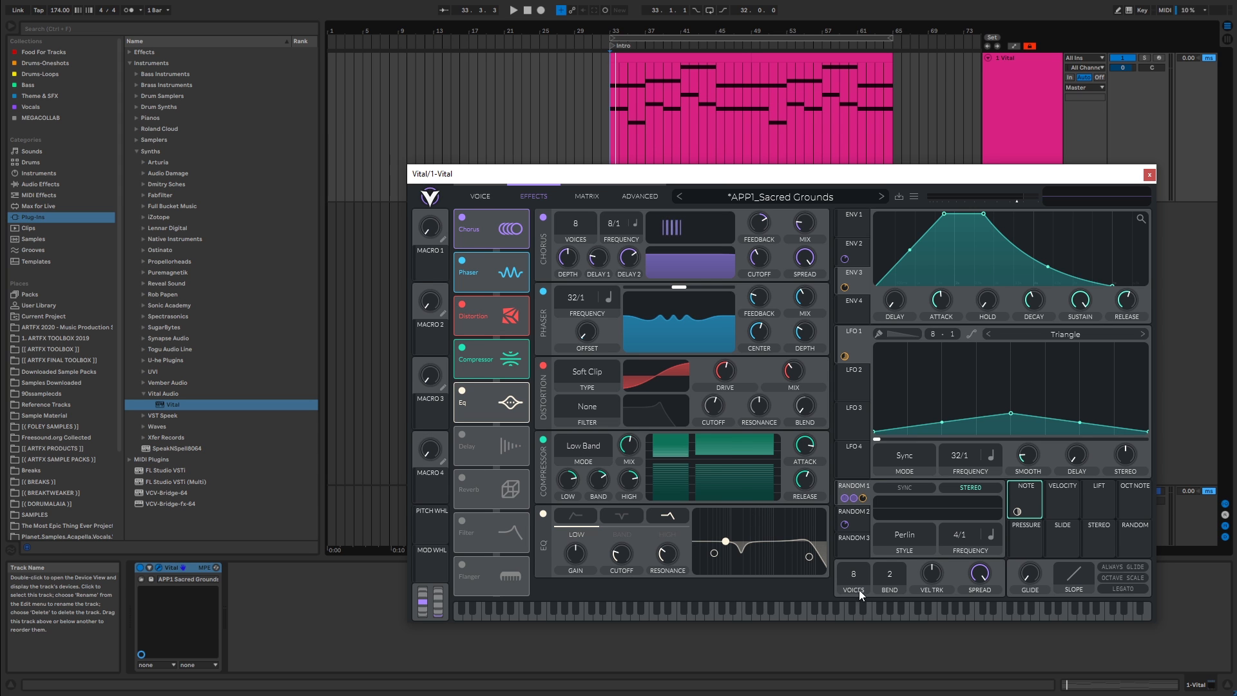
key("space")
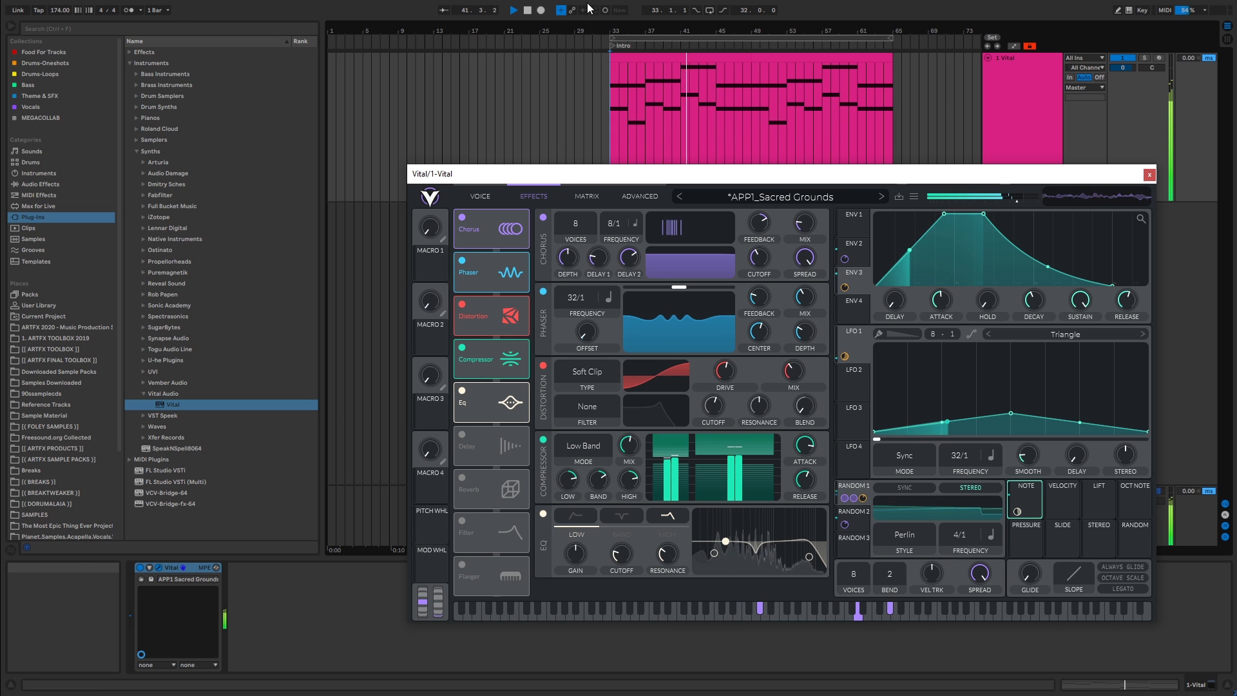
key("space")
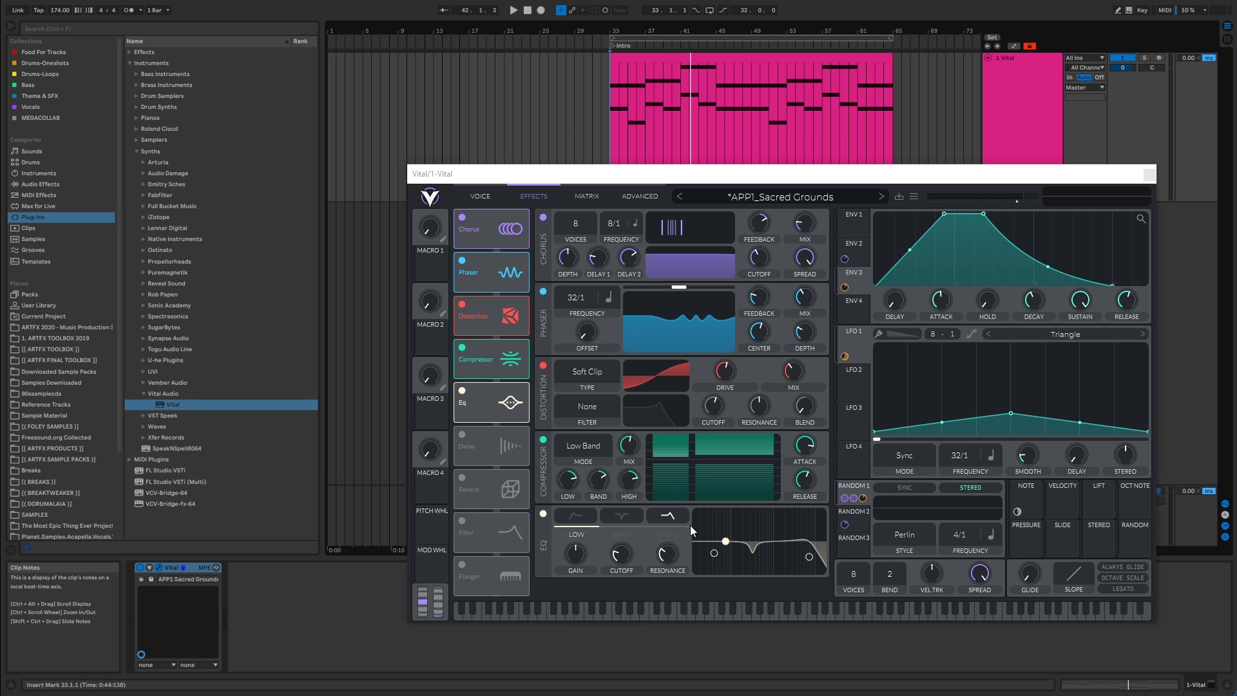
Enable the Delay effect and review the tempo sync options for its frequency
left_click(467, 429)
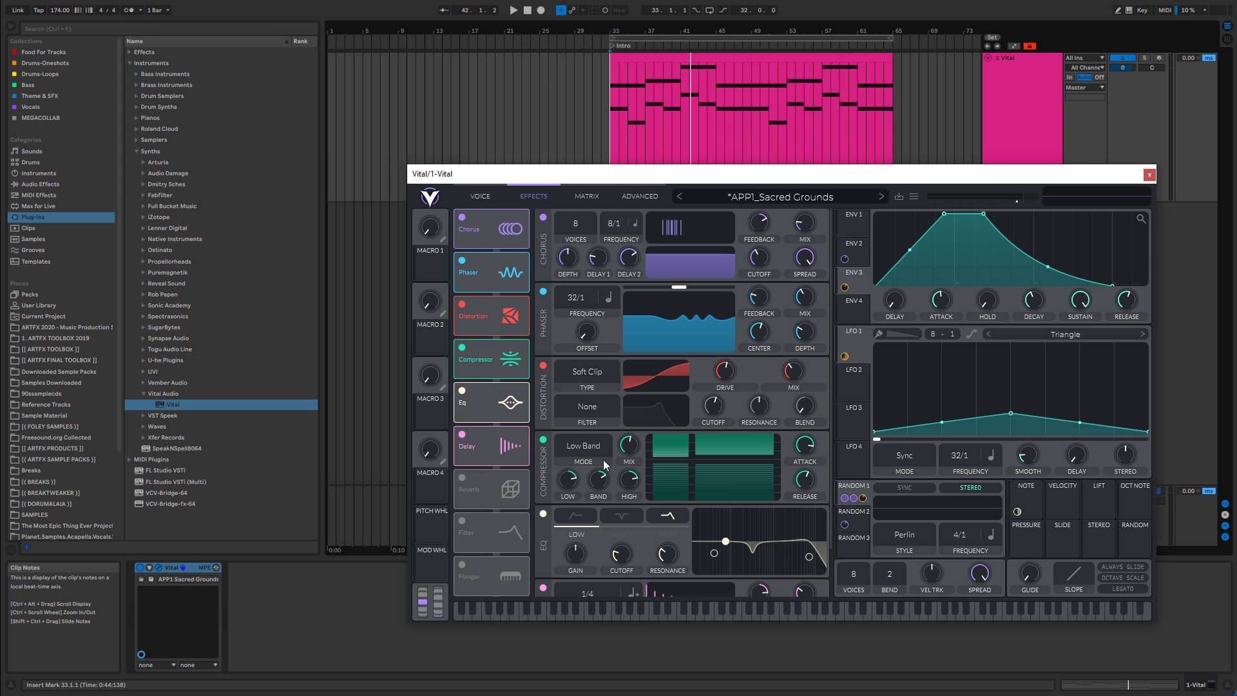
scroll(826, 405, "down", 1)
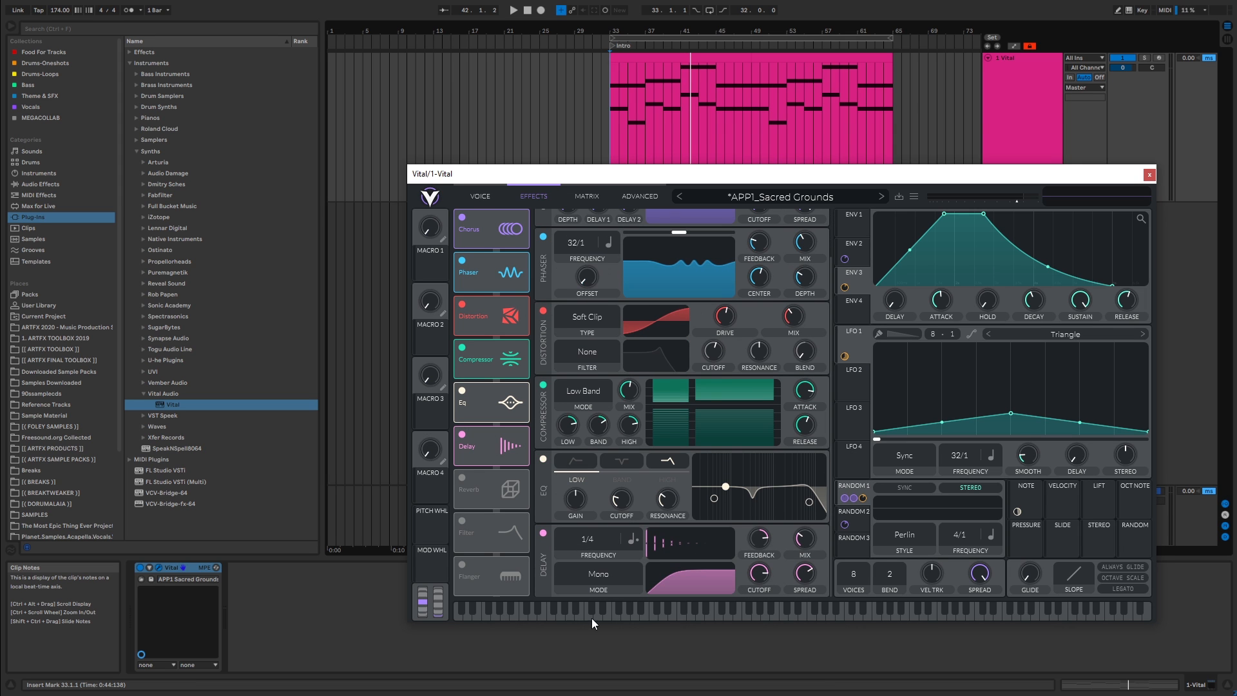
left_click(631, 540)
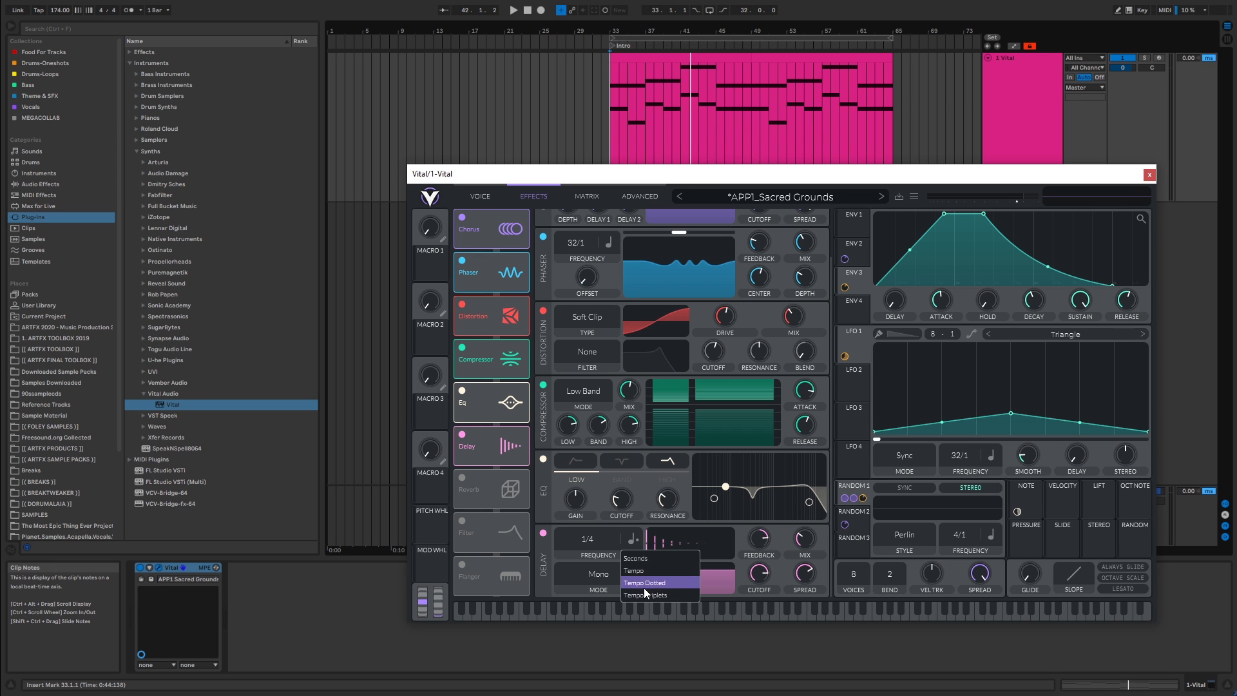
left_click(570, 553)
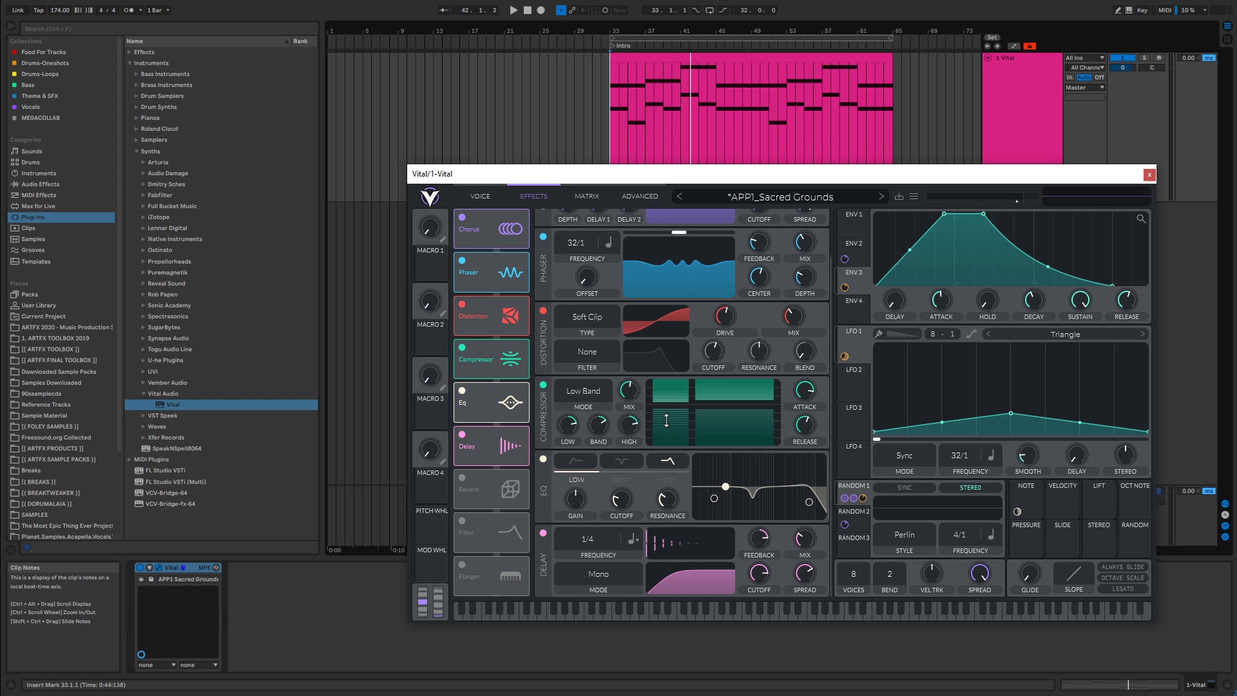
Select the range from bar 39 to bar 41 in the Vital clip, enable the Reverb effect, and audition from there
left_click_drag(608, 95, 695, 106)
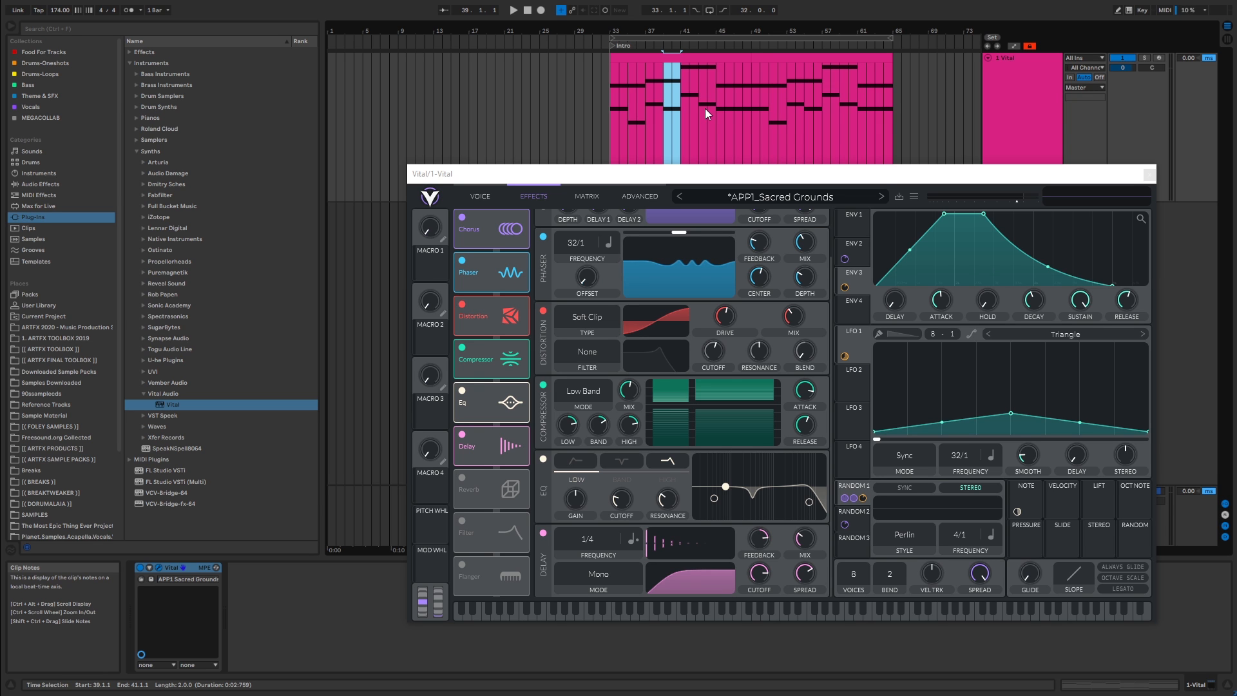
left_click(462, 478)
scroll(830, 483, "down", 2)
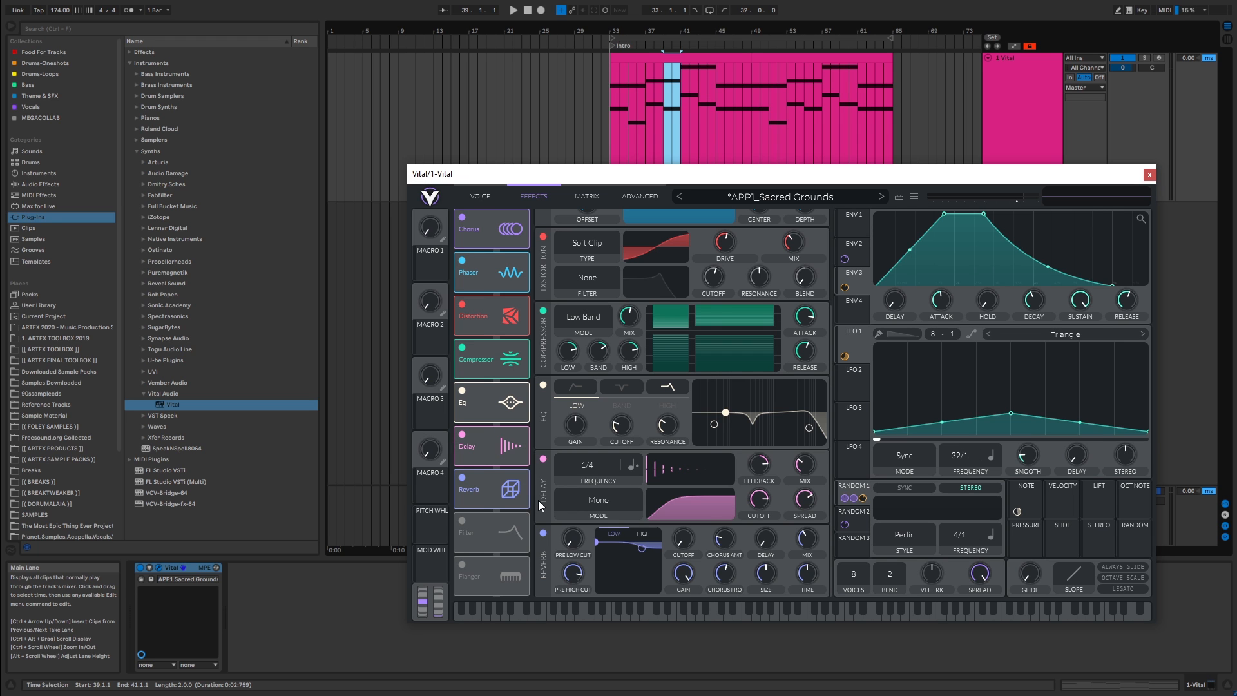
key("space")
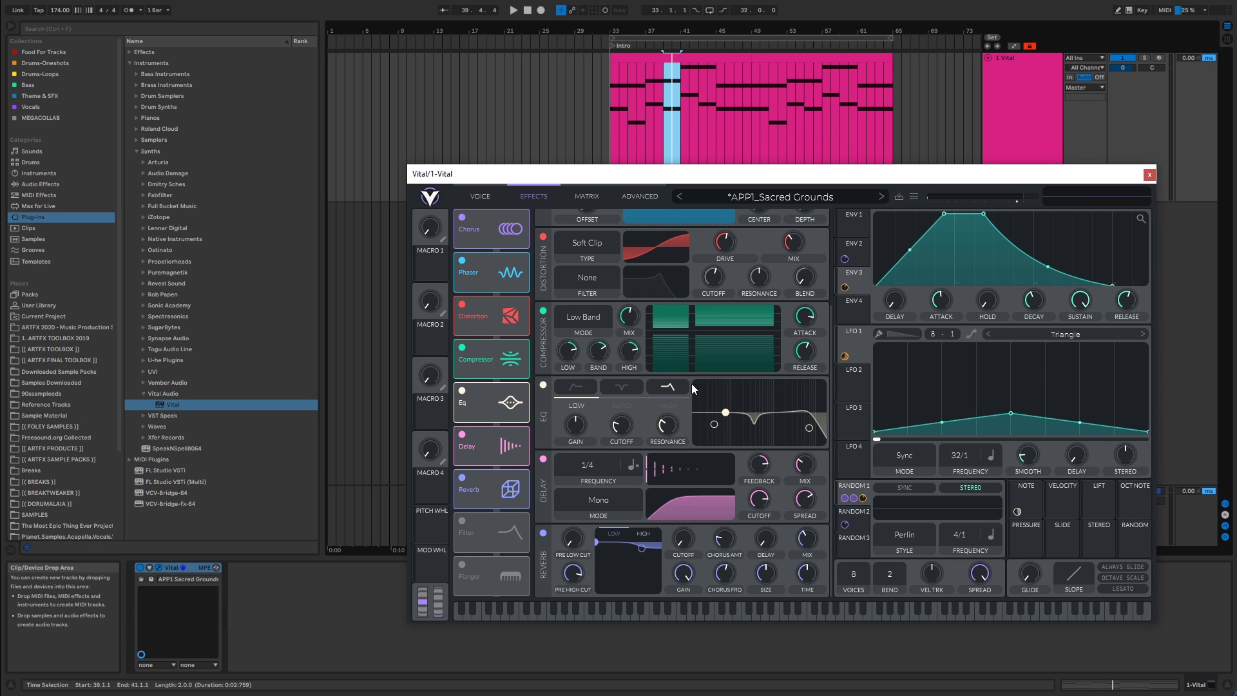
Open the modulation matrix to review the patch's modulation routings
left_click(585, 196)
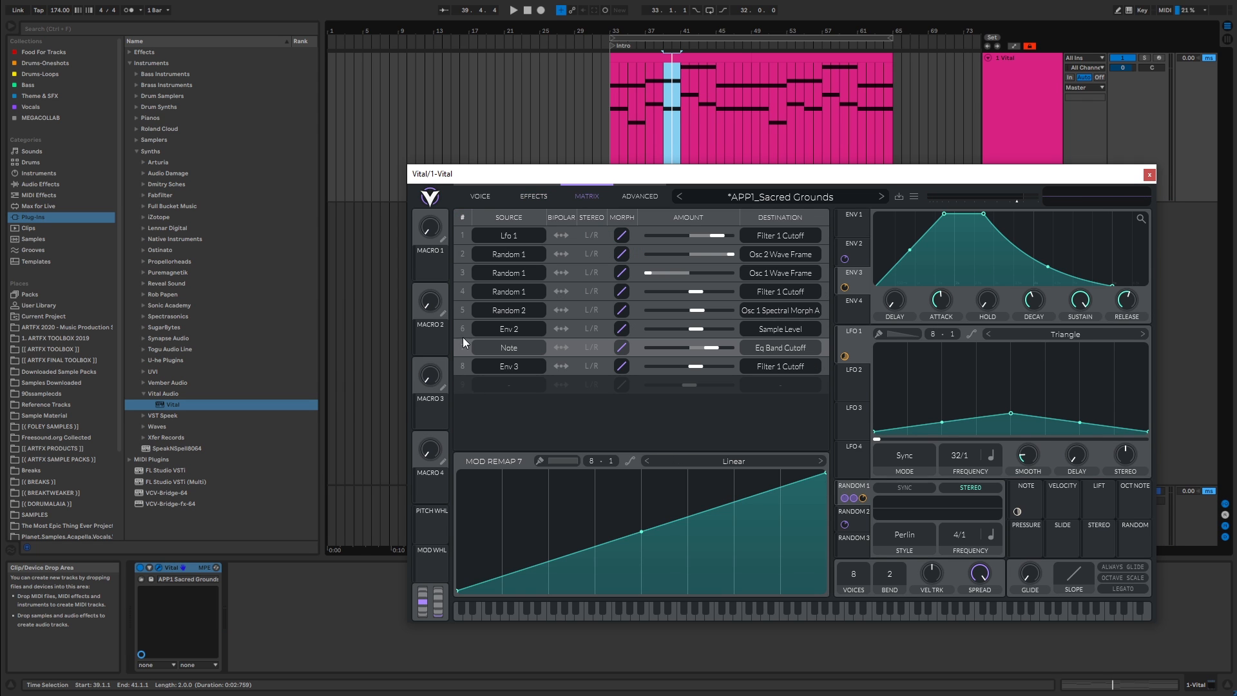